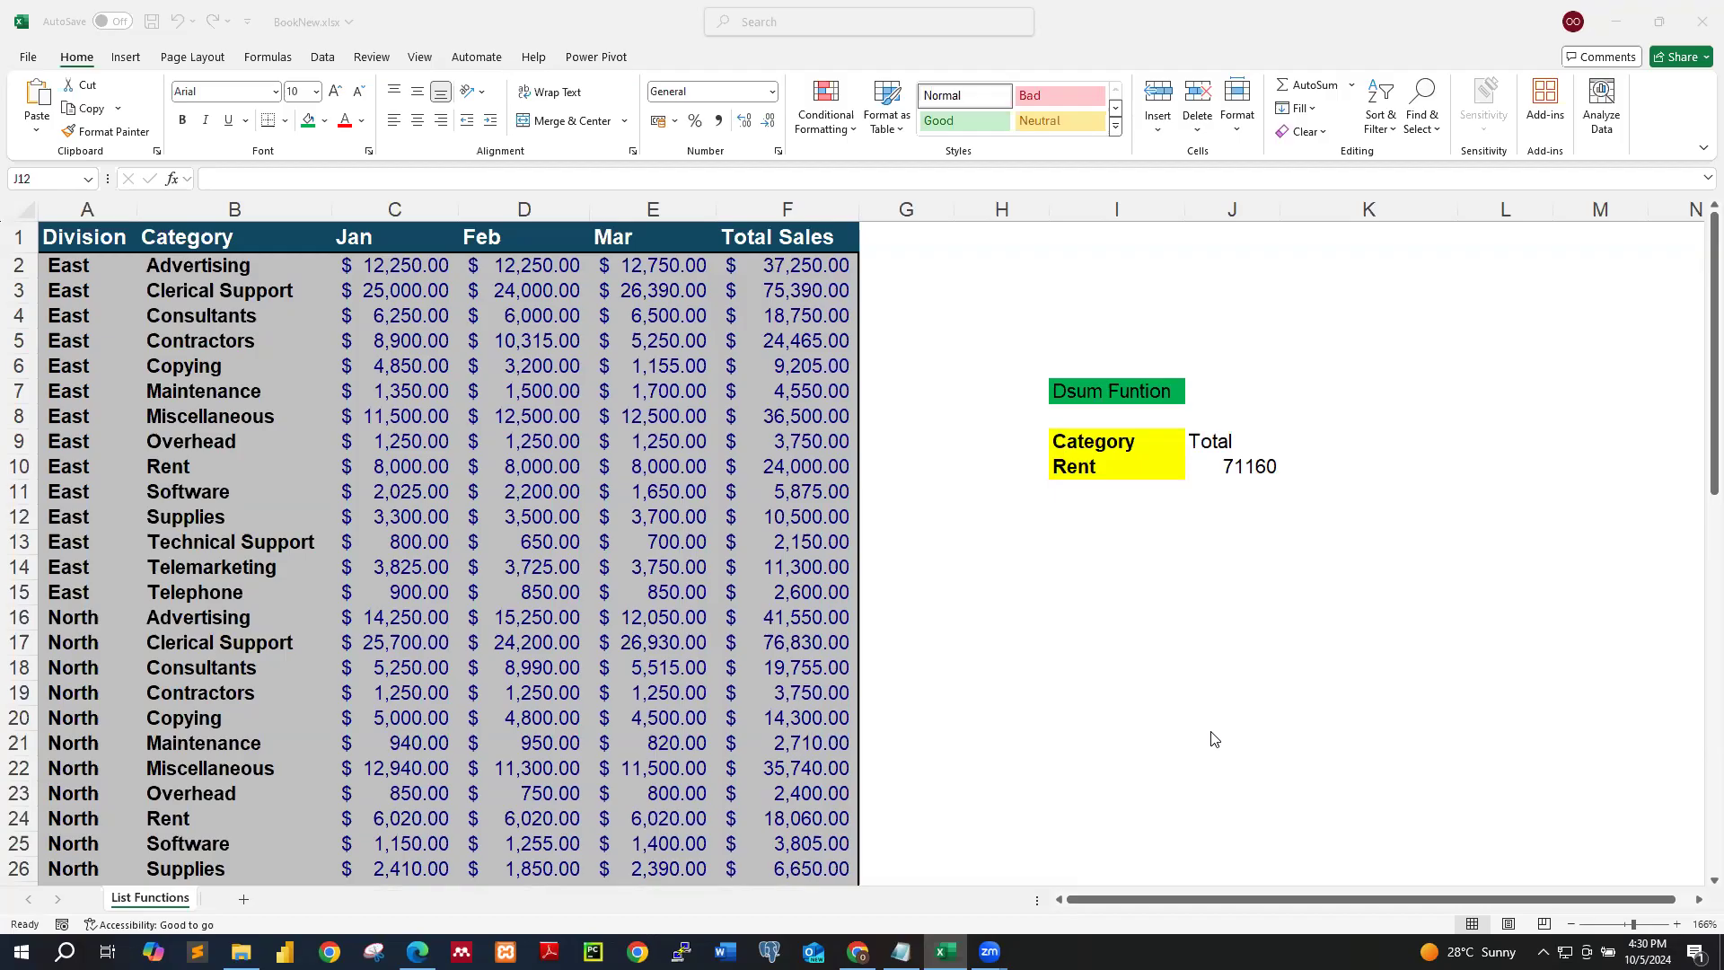
pyautogui.click(1138, 542)
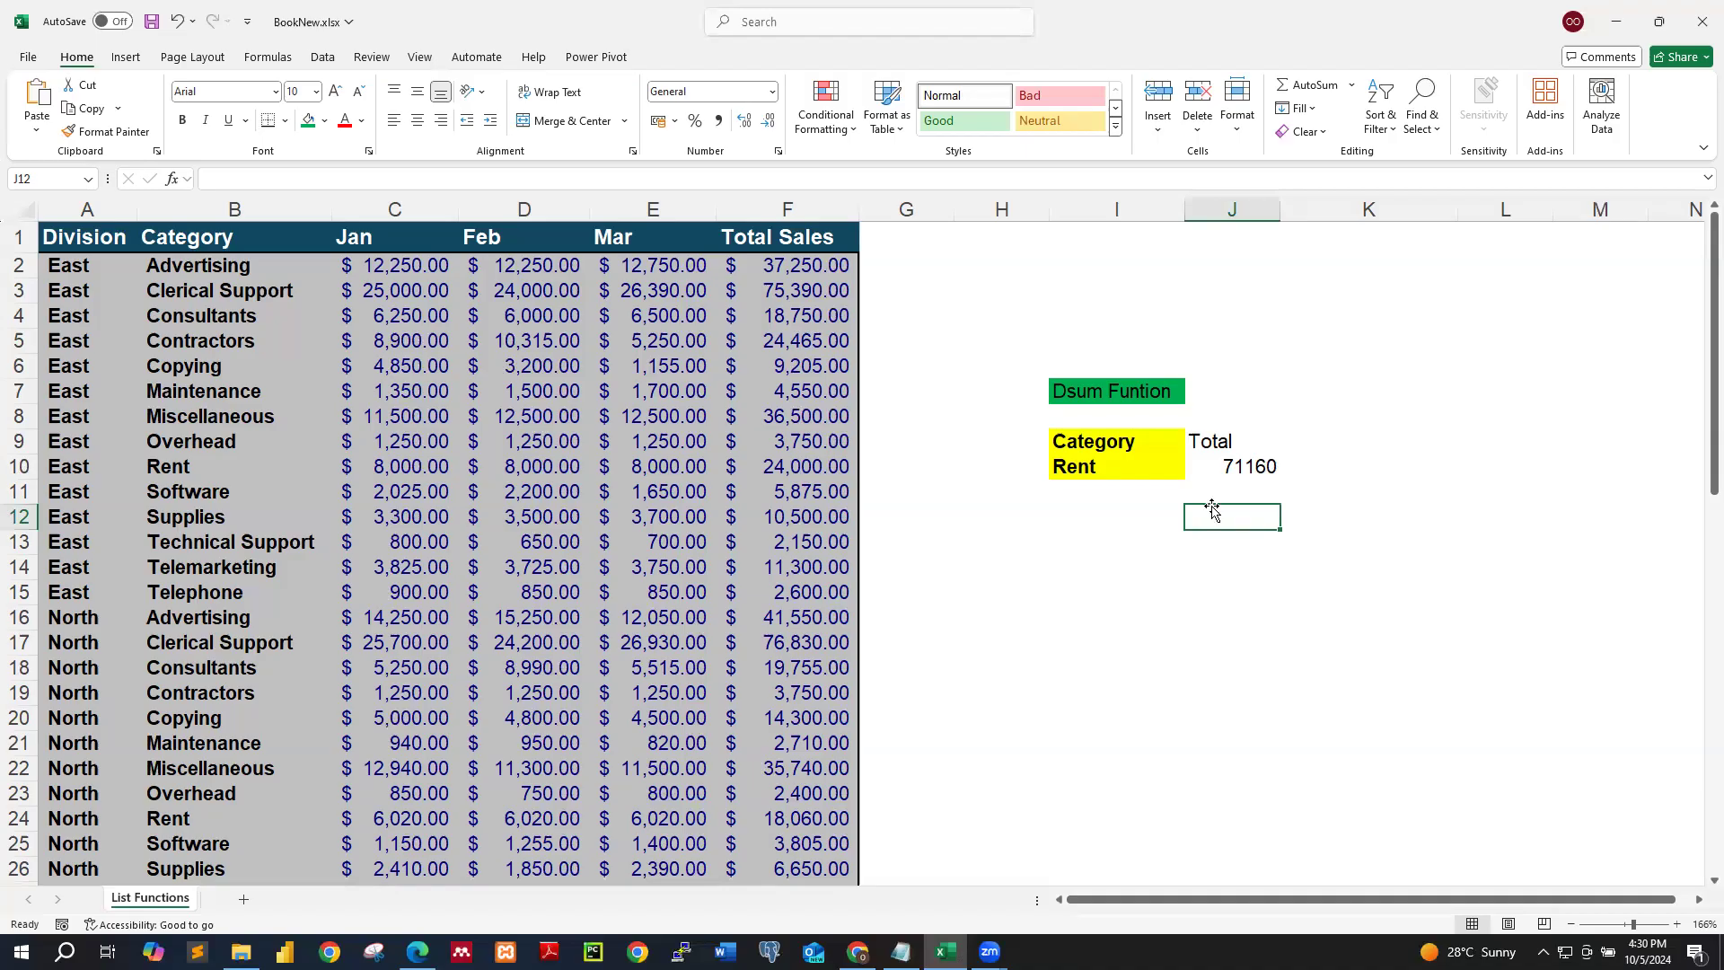
pyautogui.click(1137, 471)
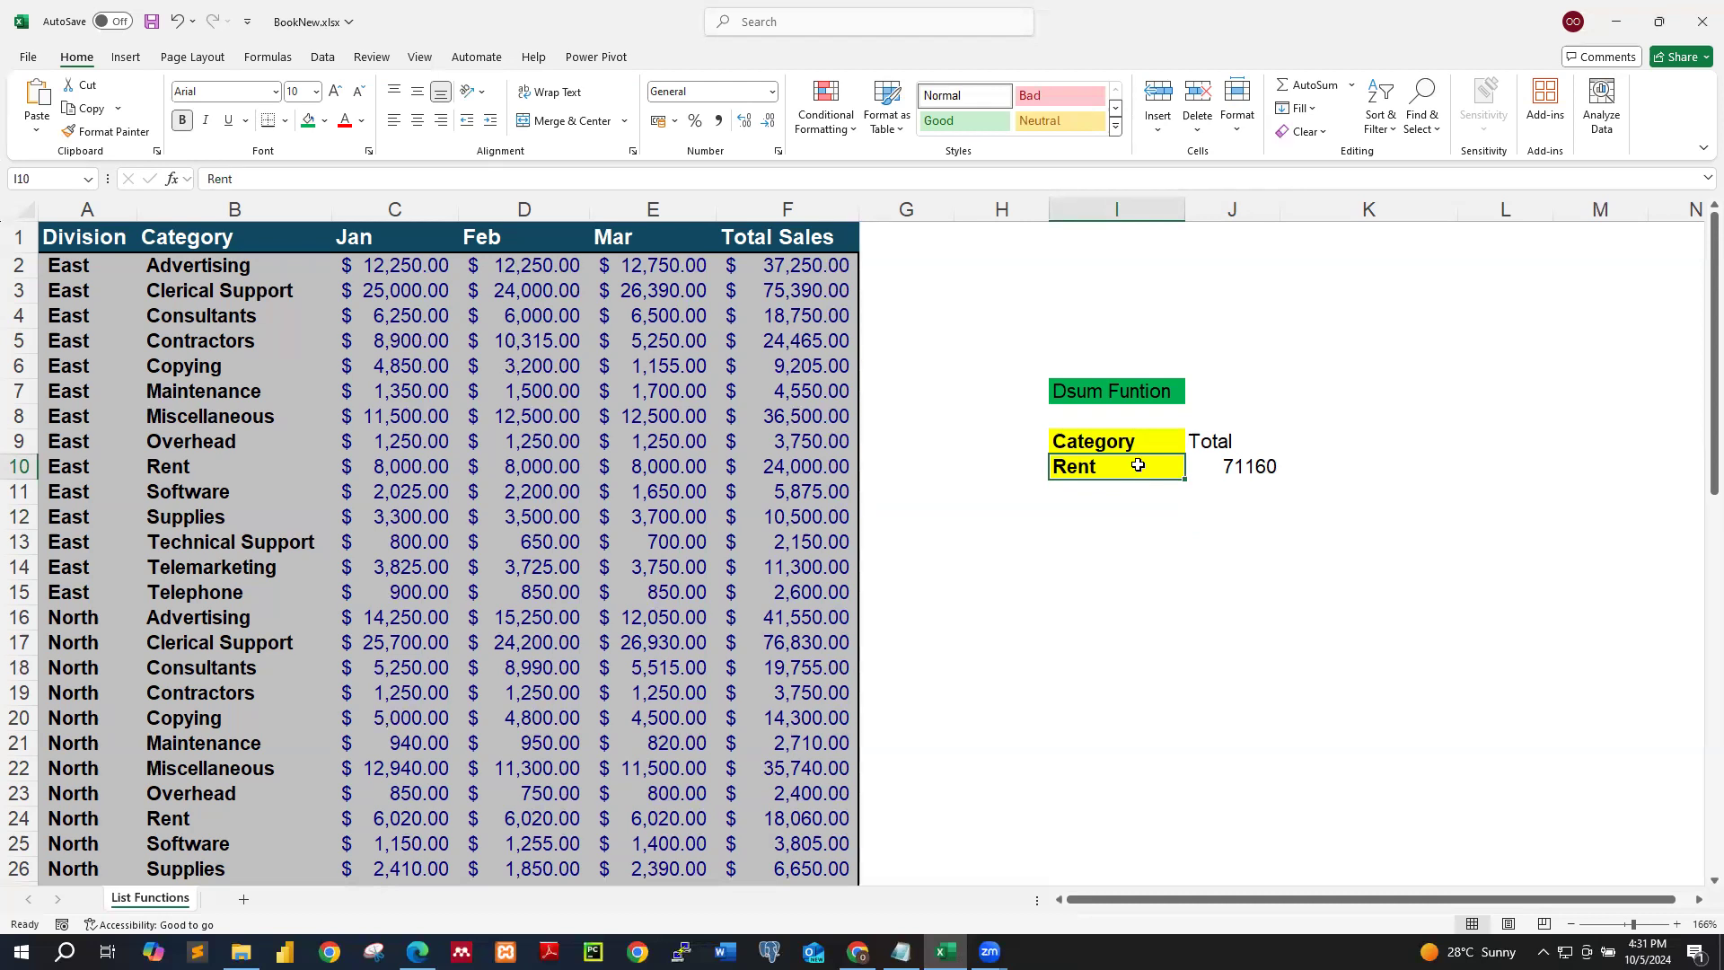
pyautogui.click(1115, 442)
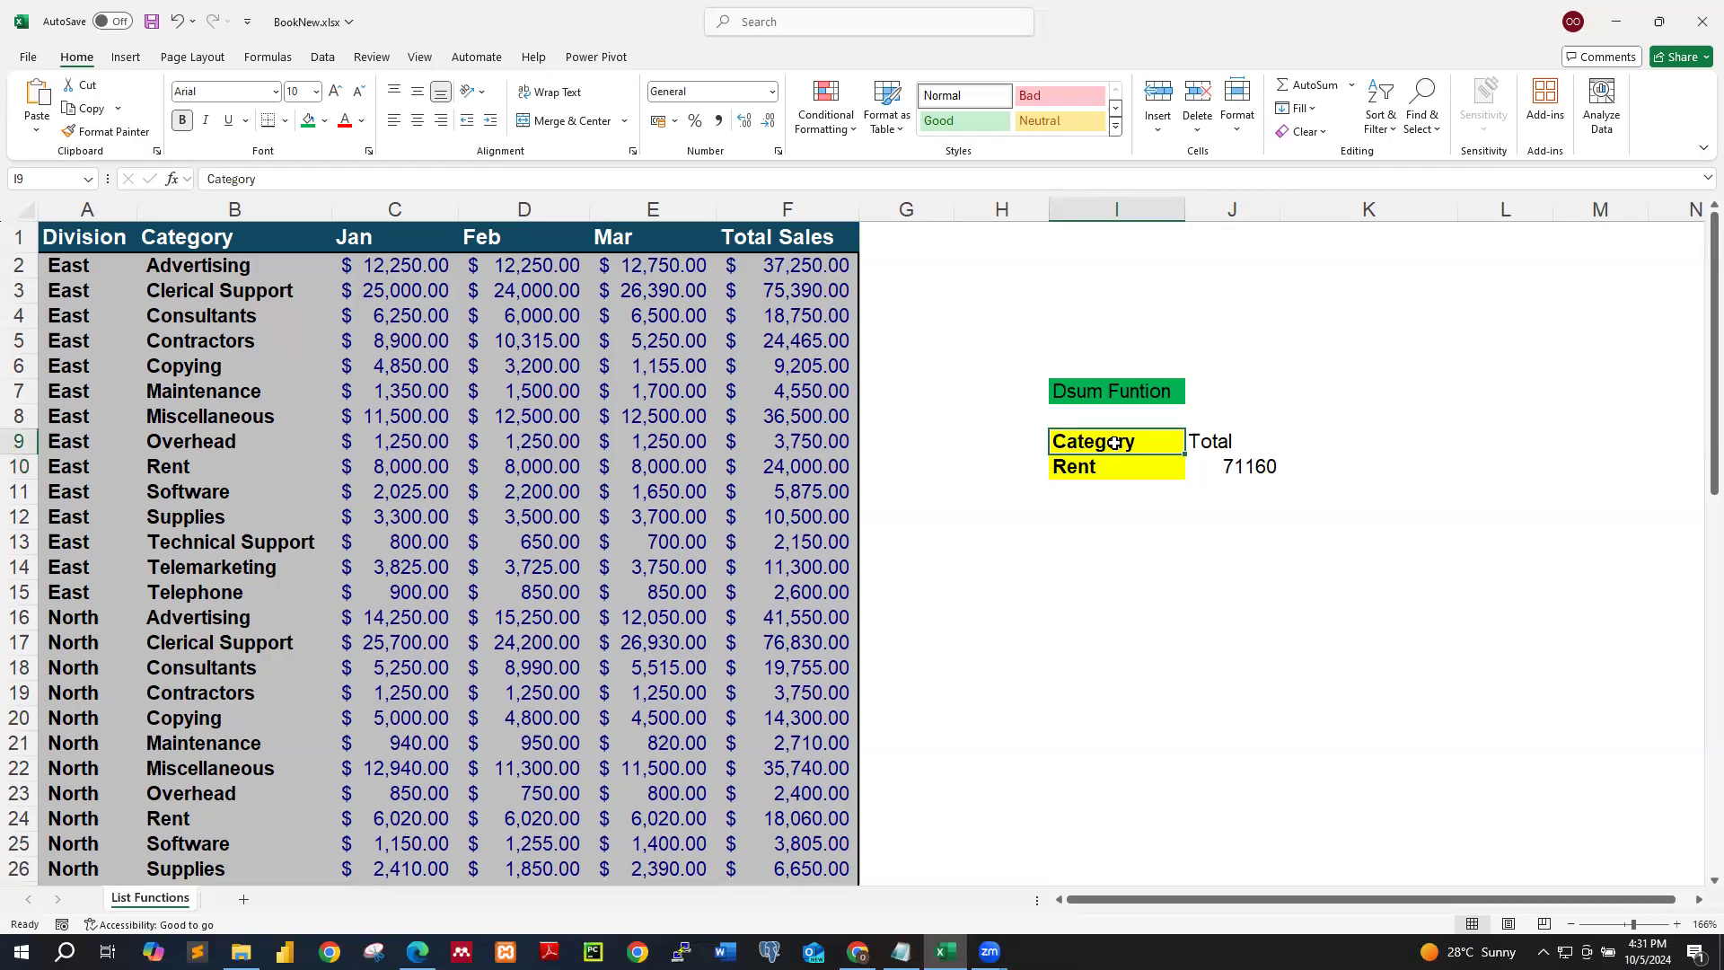
pyautogui.click(1110, 467)
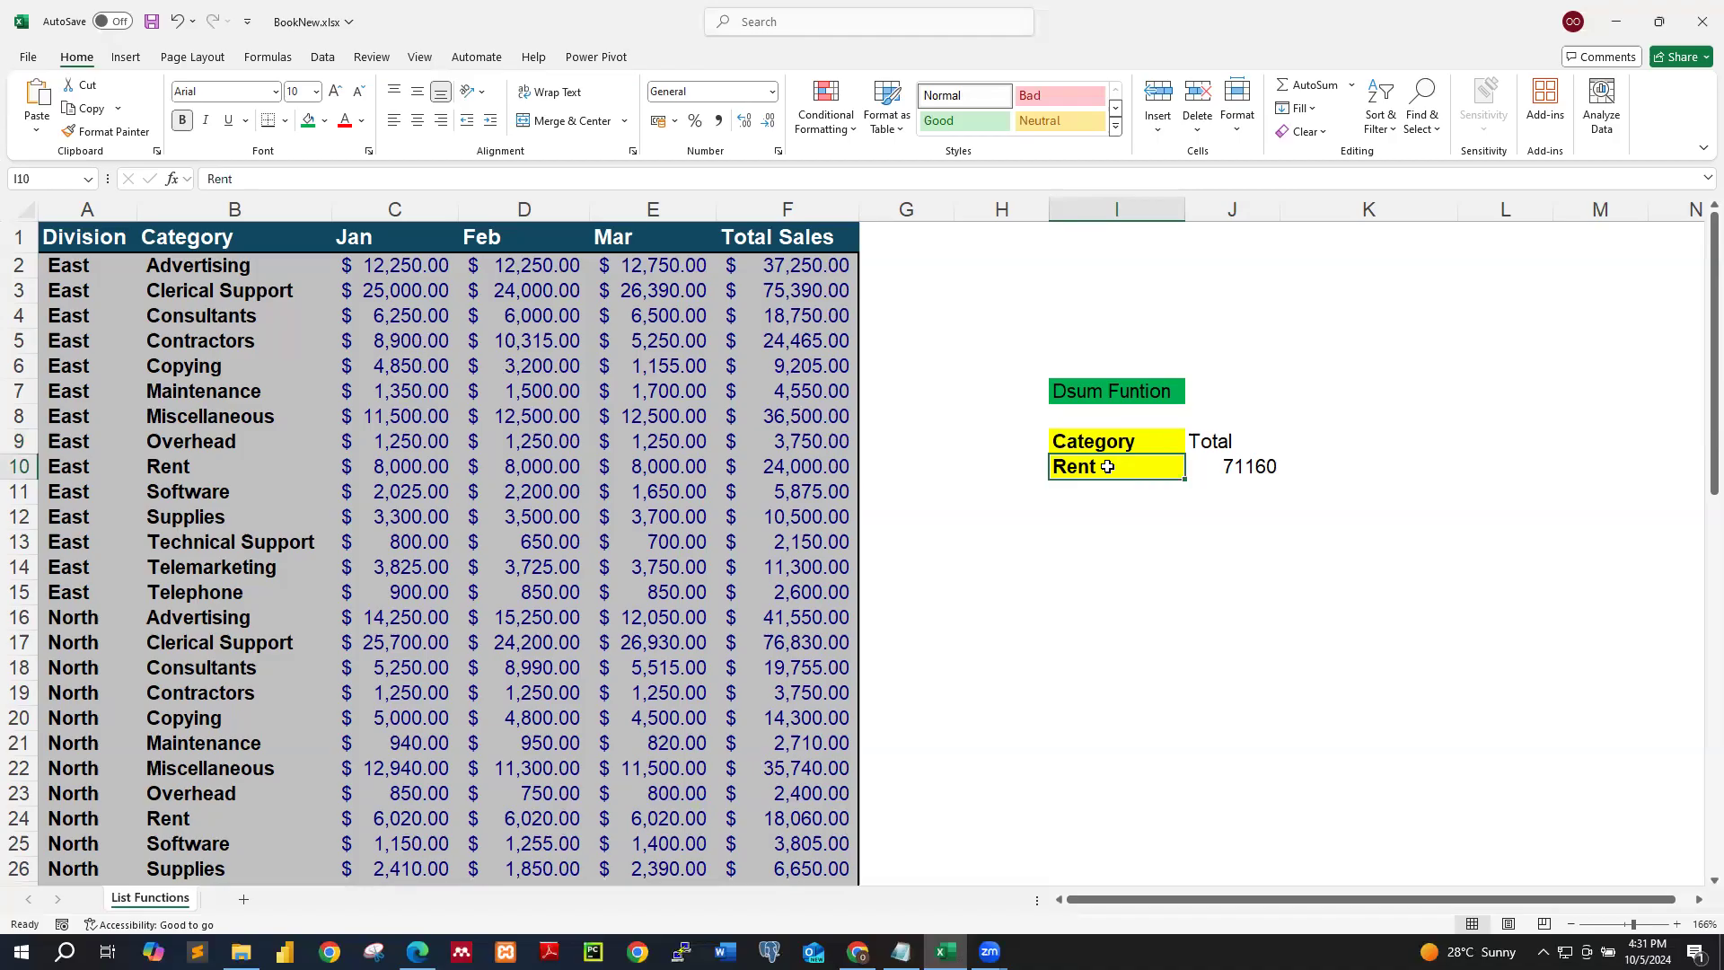
pyautogui.moveTo(1105, 440); pyautogui.dragTo(1103, 455)
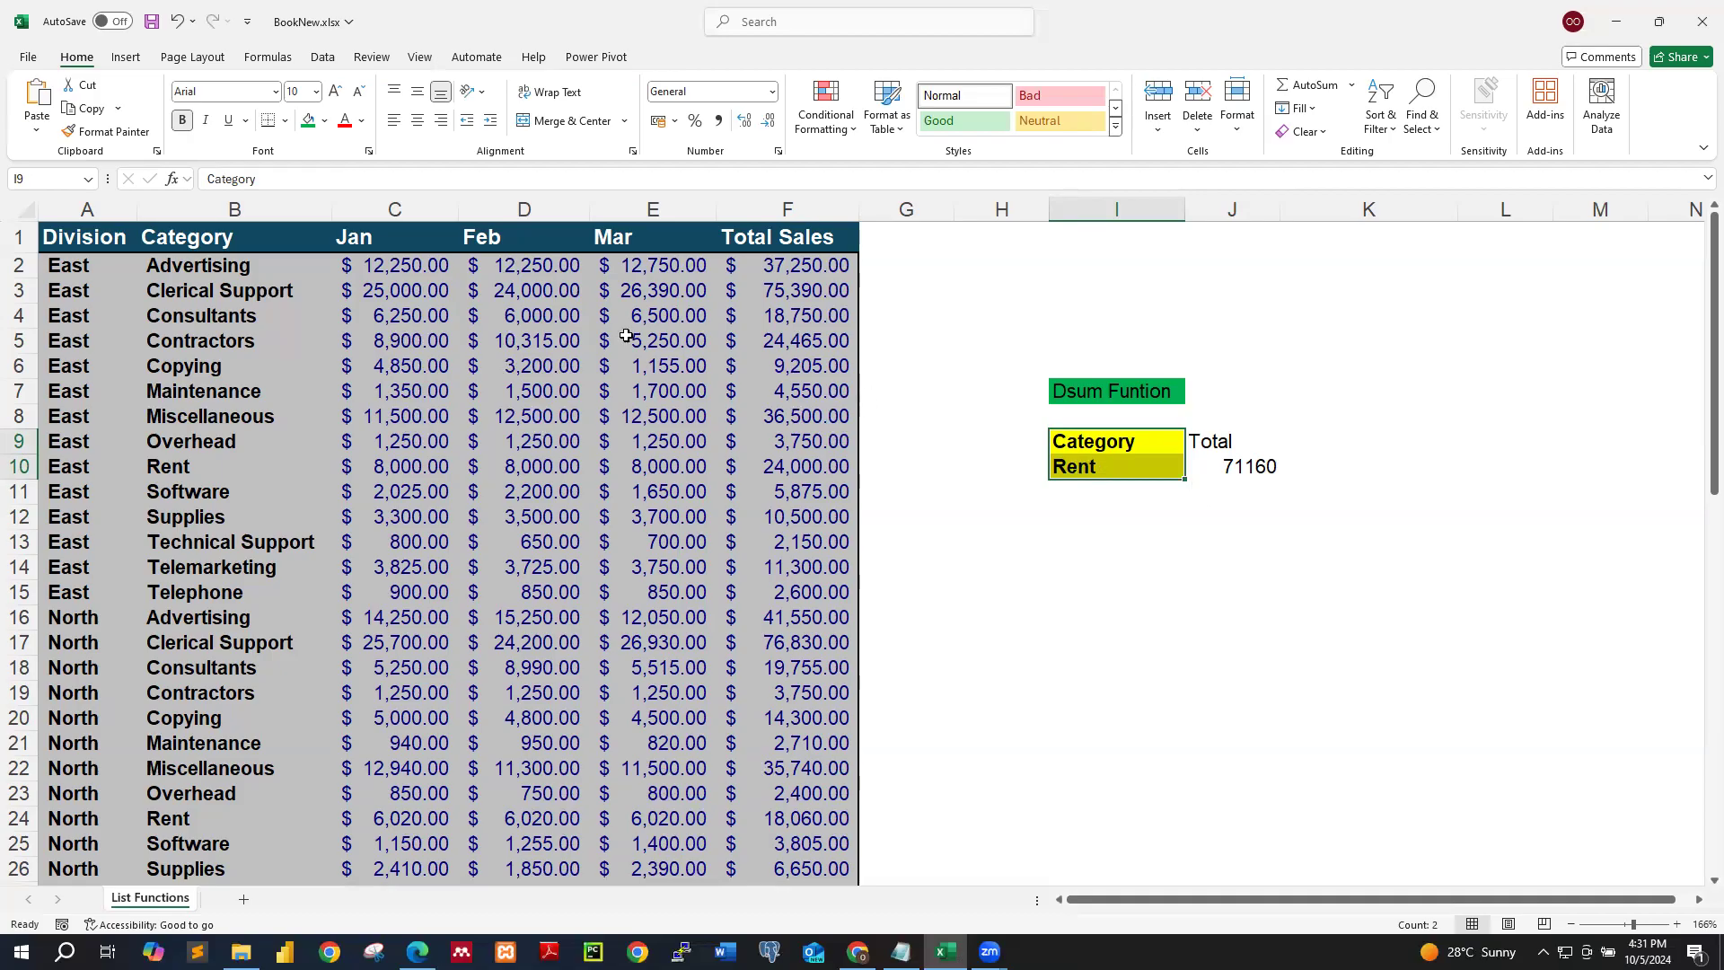
# Step: Add a Division header in cell H9, beside the Category criterion header
pyautogui.click(80, 236)
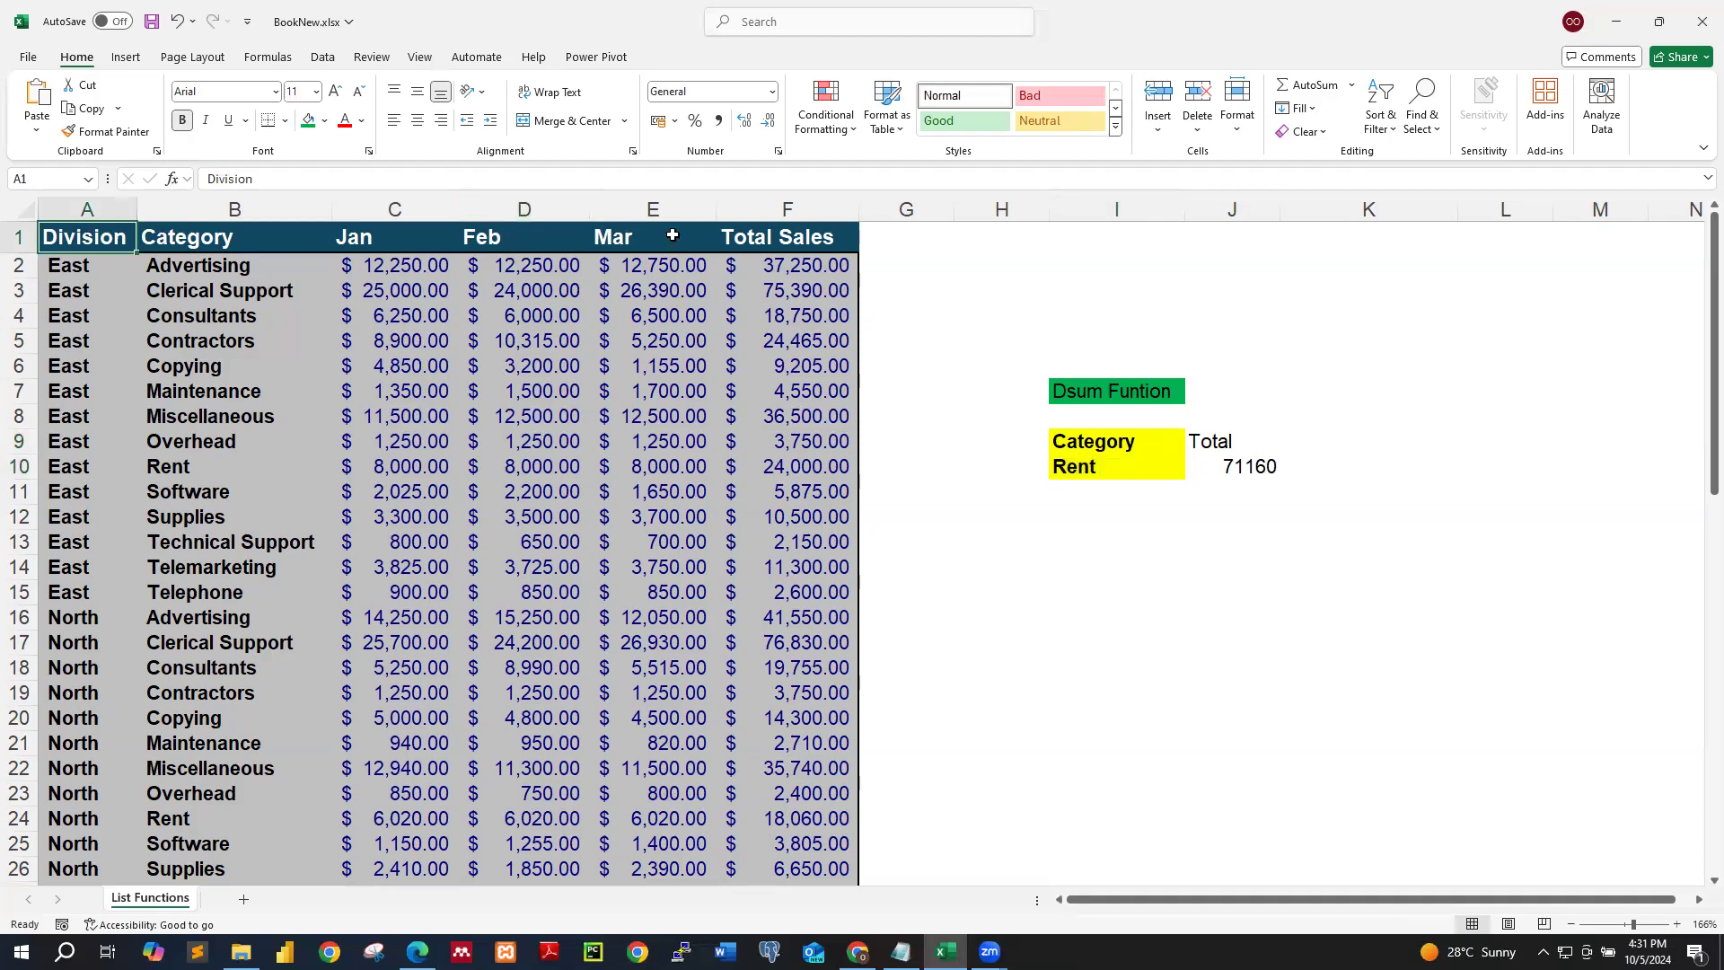
pyautogui.click(1006, 438)
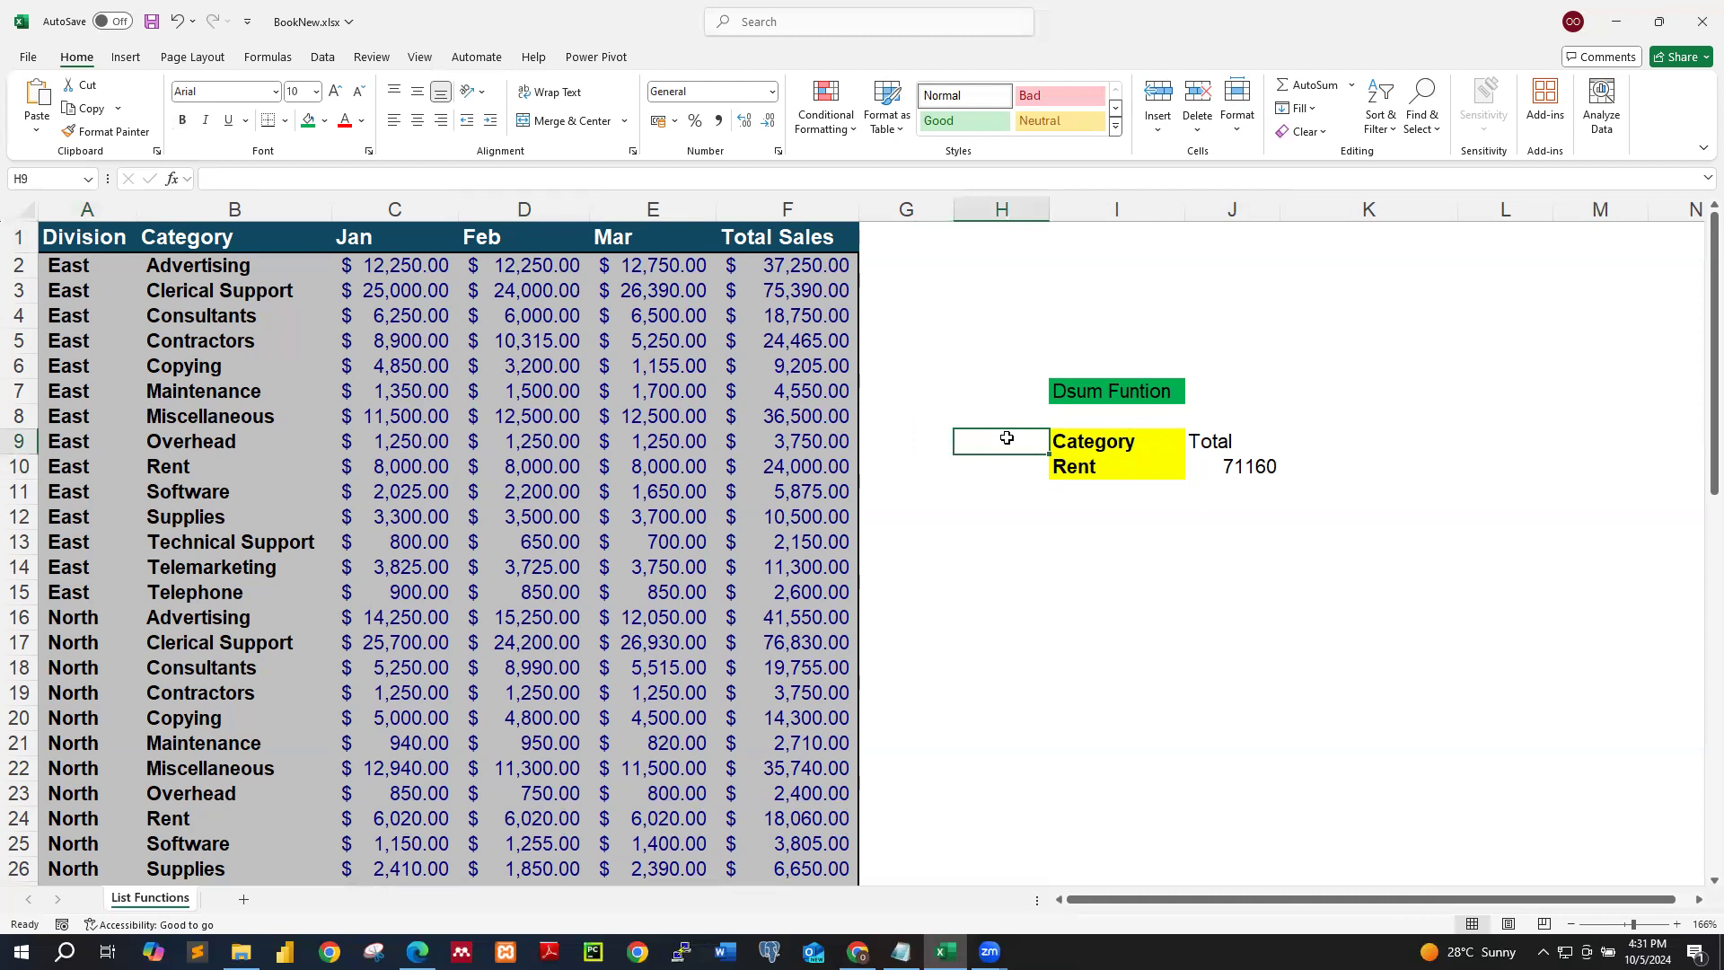
pyautogui.write('Divis')
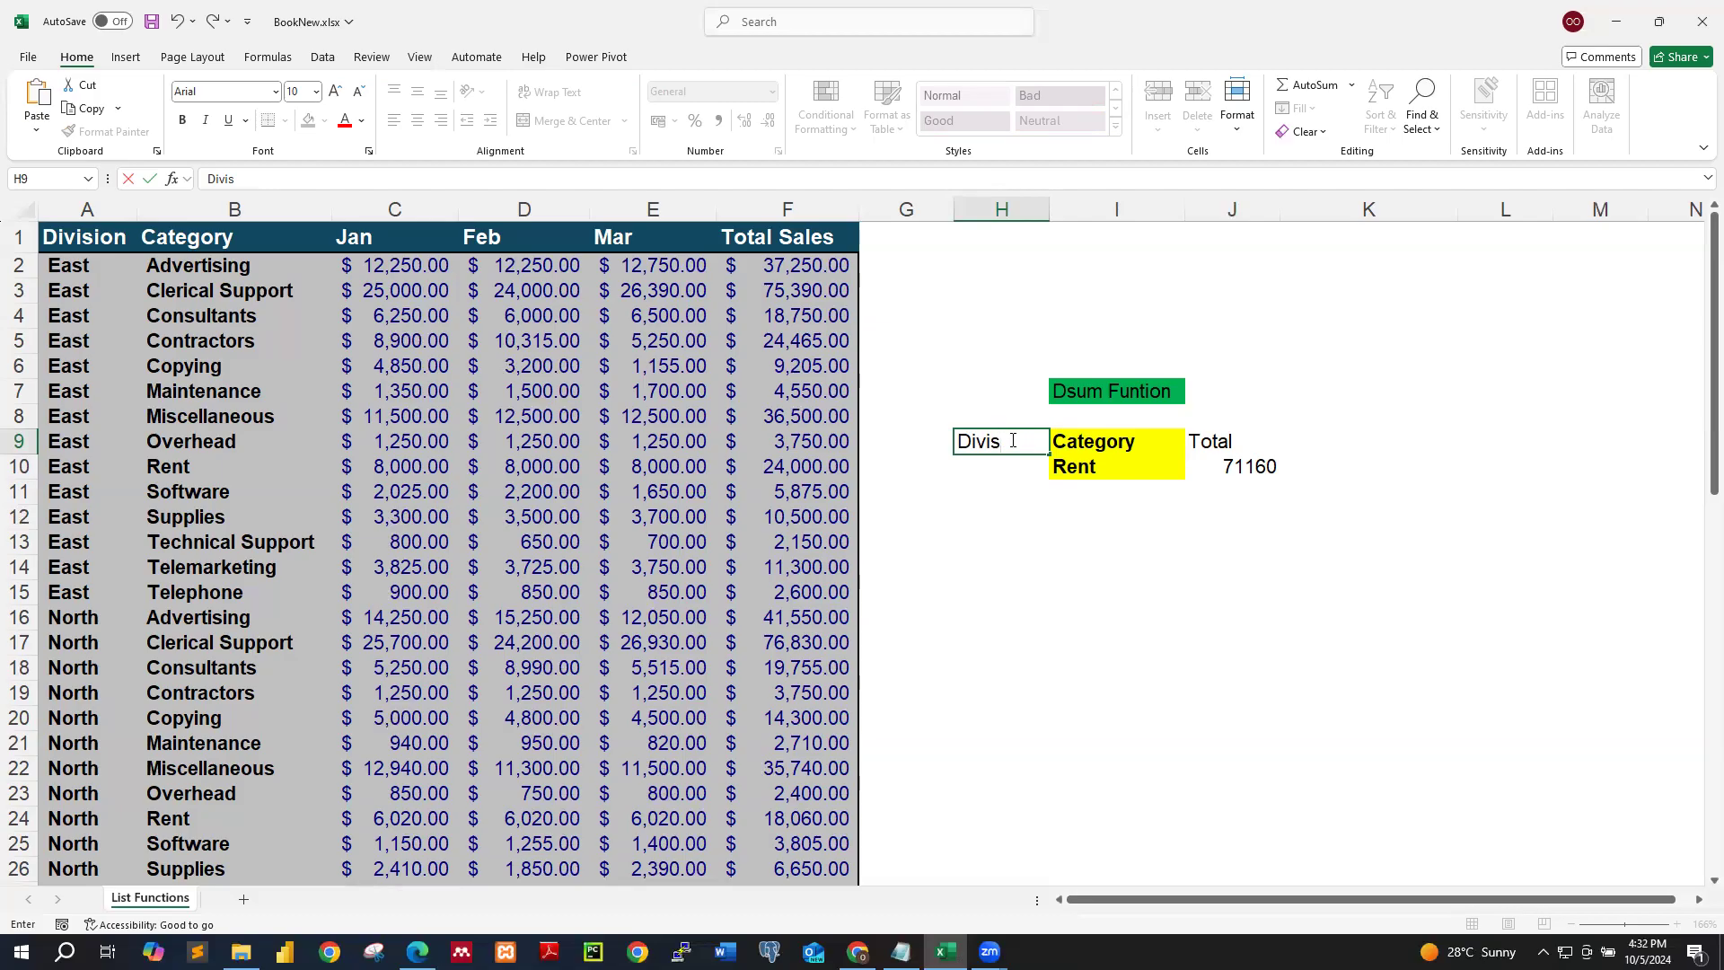
pyautogui.write('ion')
pyautogui.press('Return')
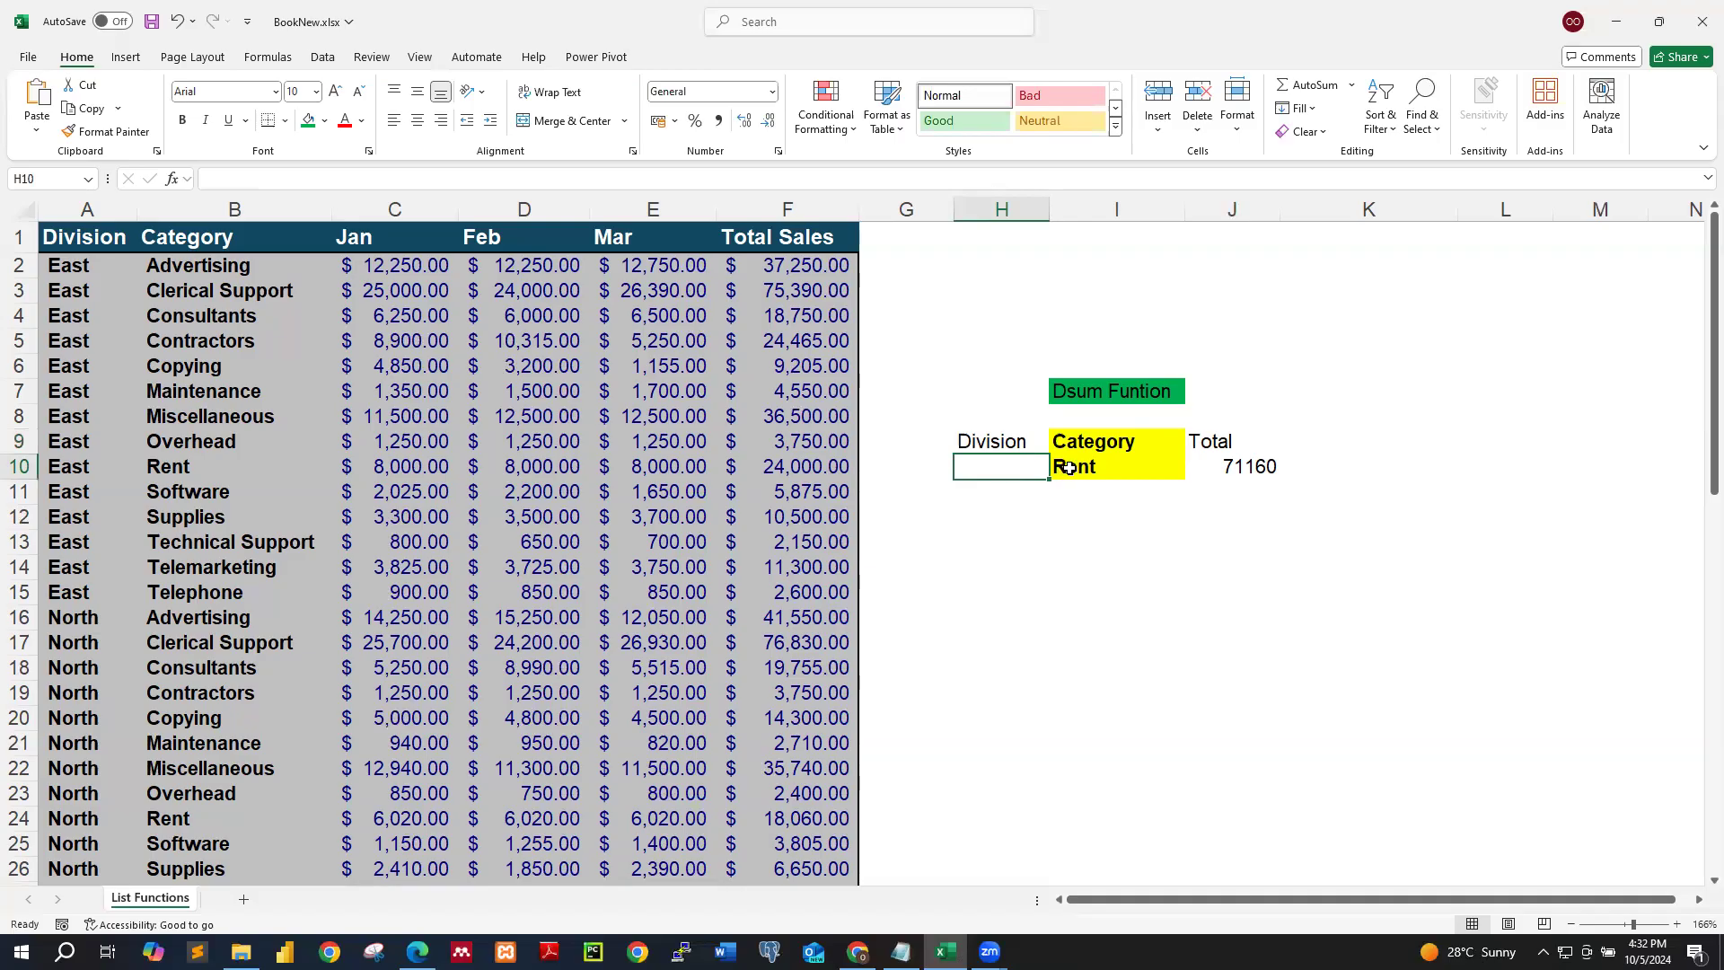
# Step: Examine the DSUM formula in J10 and the division and Rent entries throughout the sales table
pyautogui.click(1070, 465)
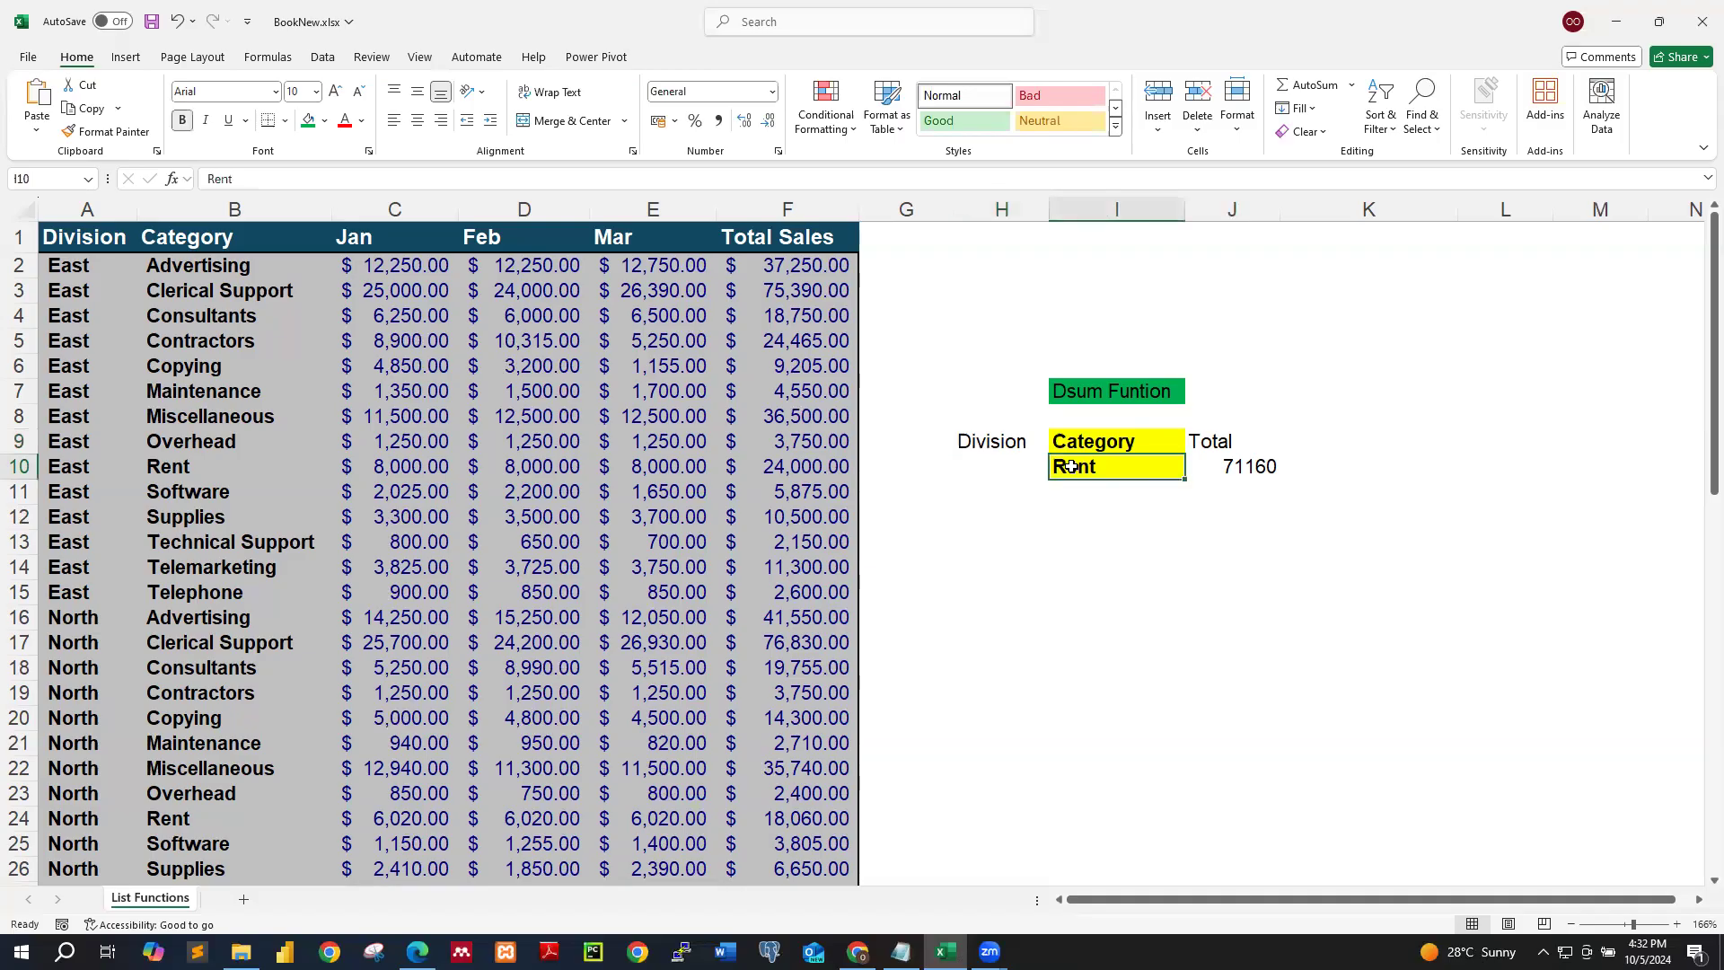
pyautogui.click(1210, 469)
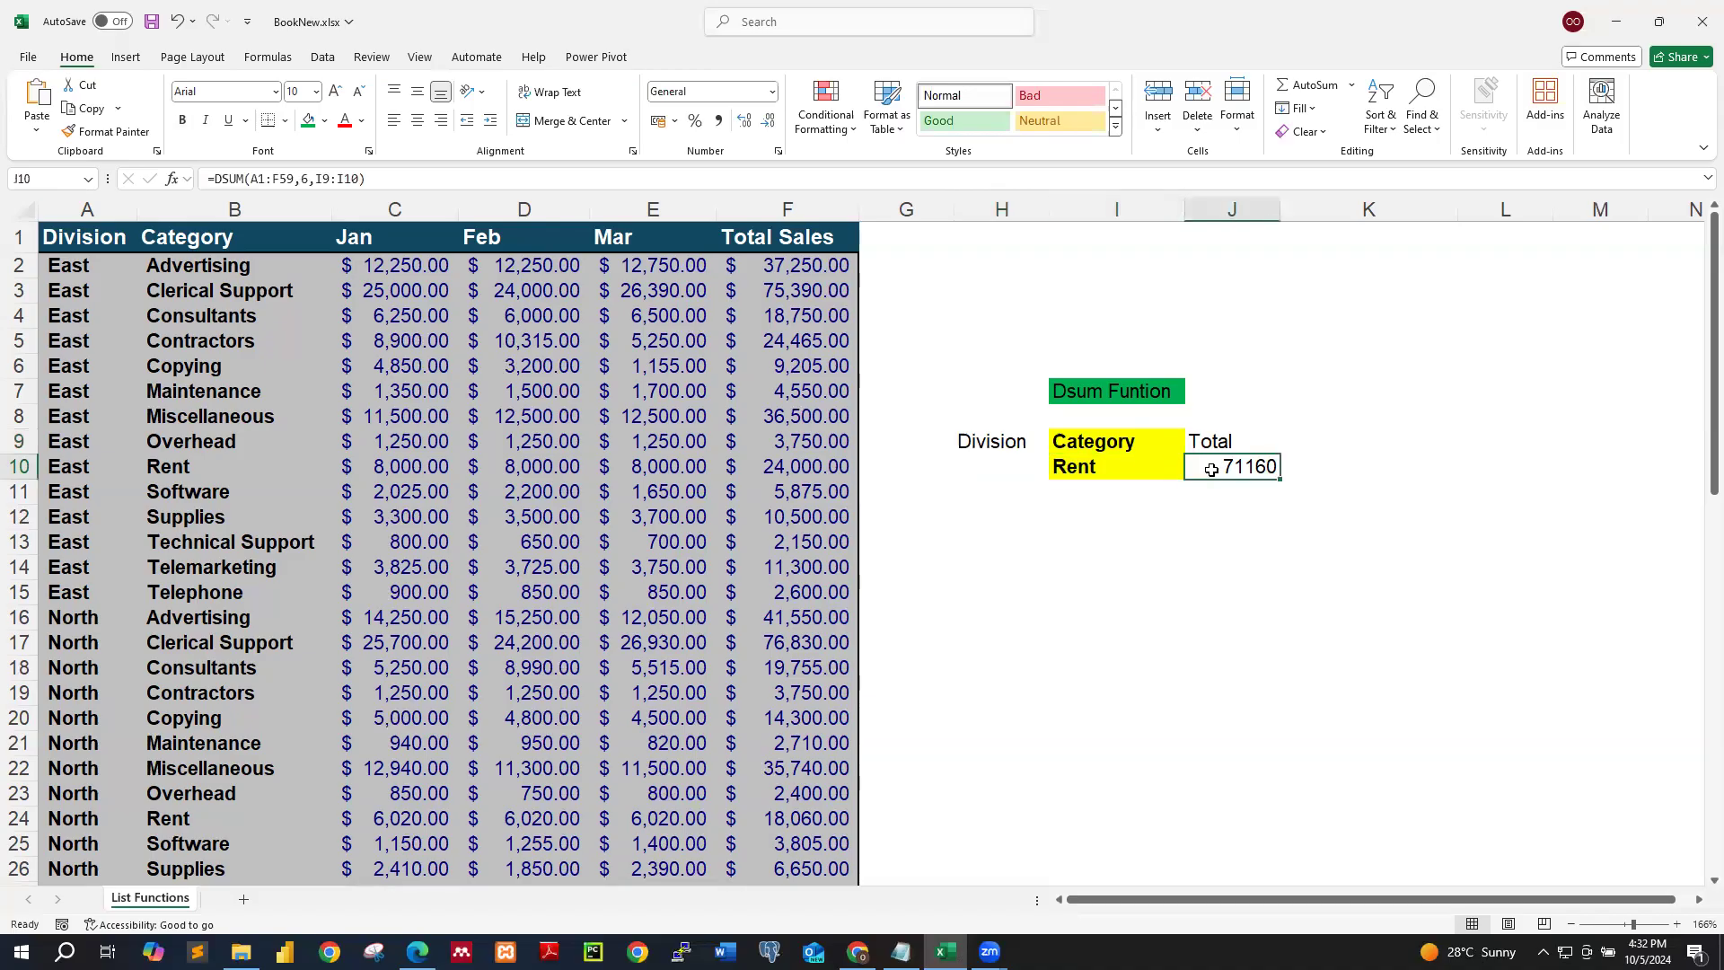
pyautogui.click(80, 266)
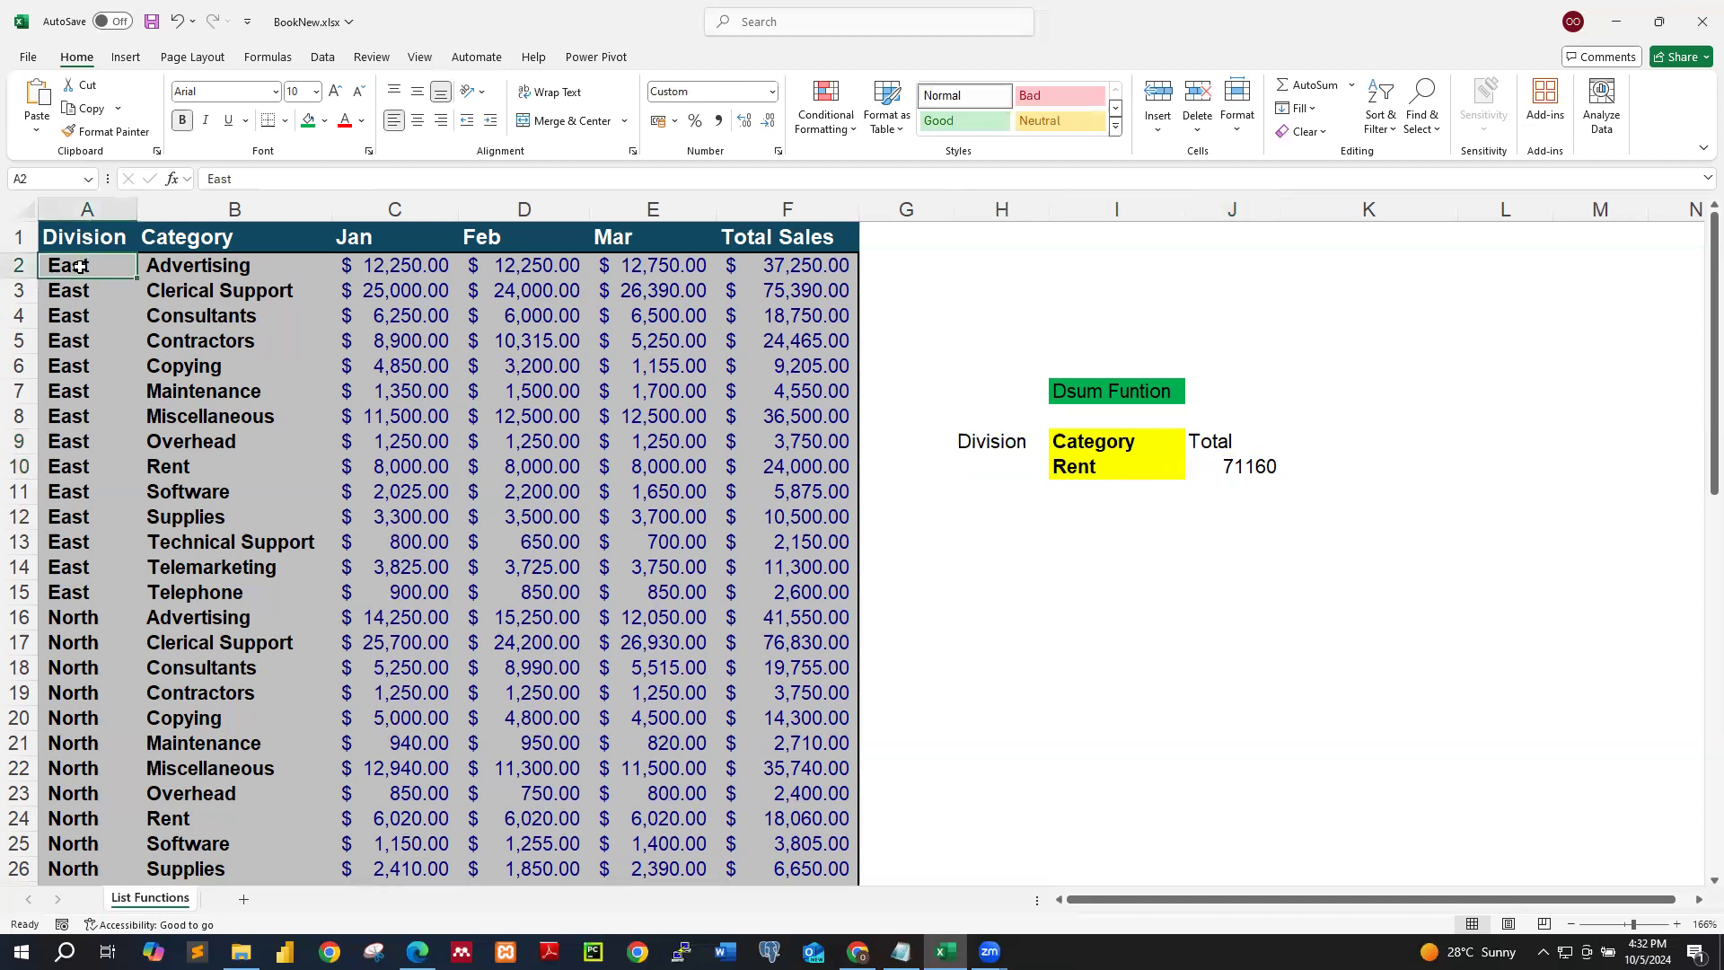
pyautogui.scroll(-5, 181, 490)
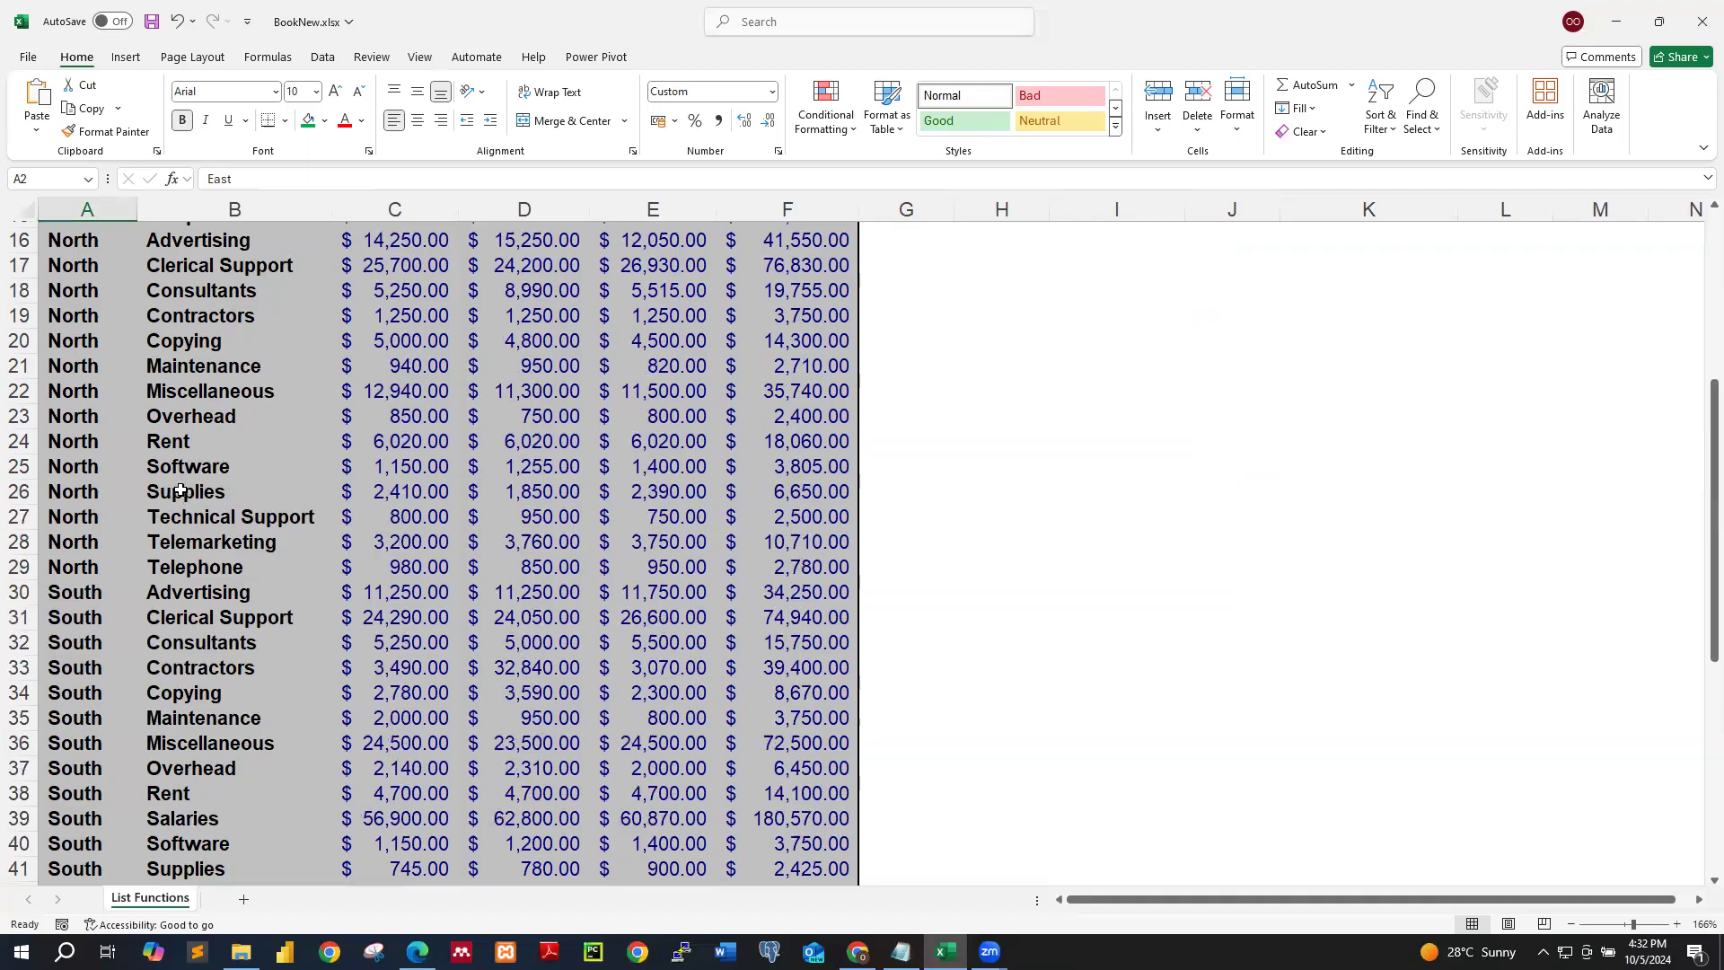
pyautogui.scroll(2, 181, 490)
pyautogui.click(90, 400)
pyautogui.scroll(-11, 162, 622)
pyautogui.scroll(3, 45, 414)
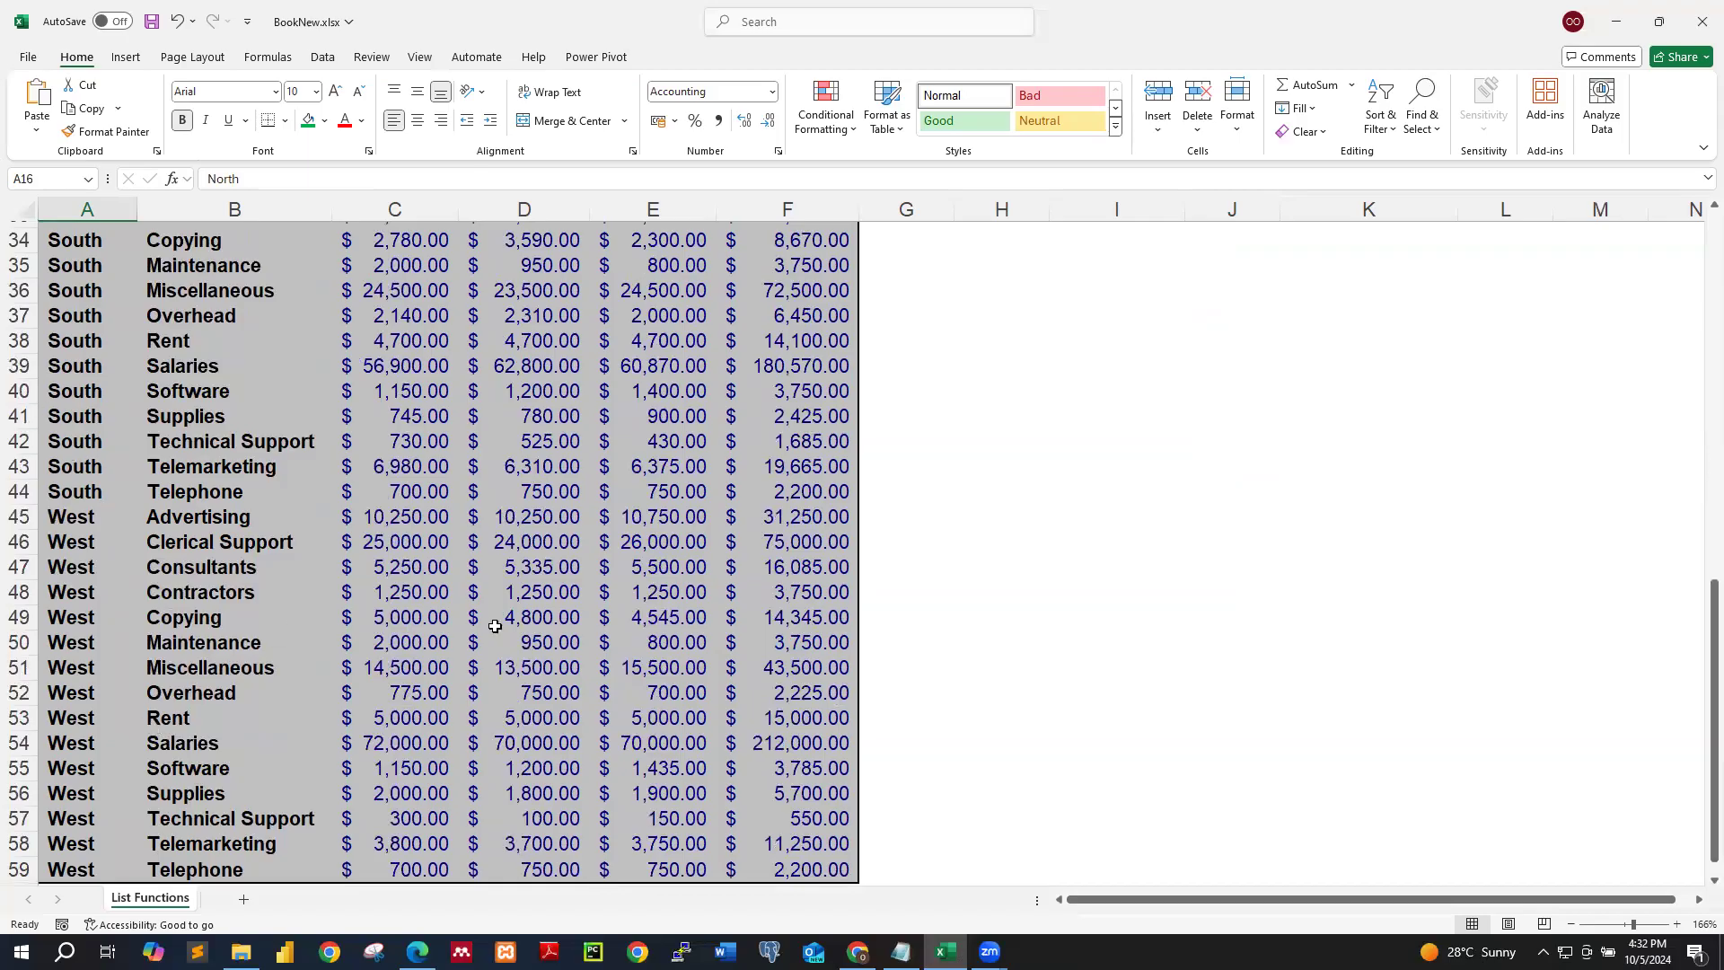
pyautogui.scroll(4, 495, 626)
pyautogui.click(68, 645)
pyautogui.scroll(2, 205, 646)
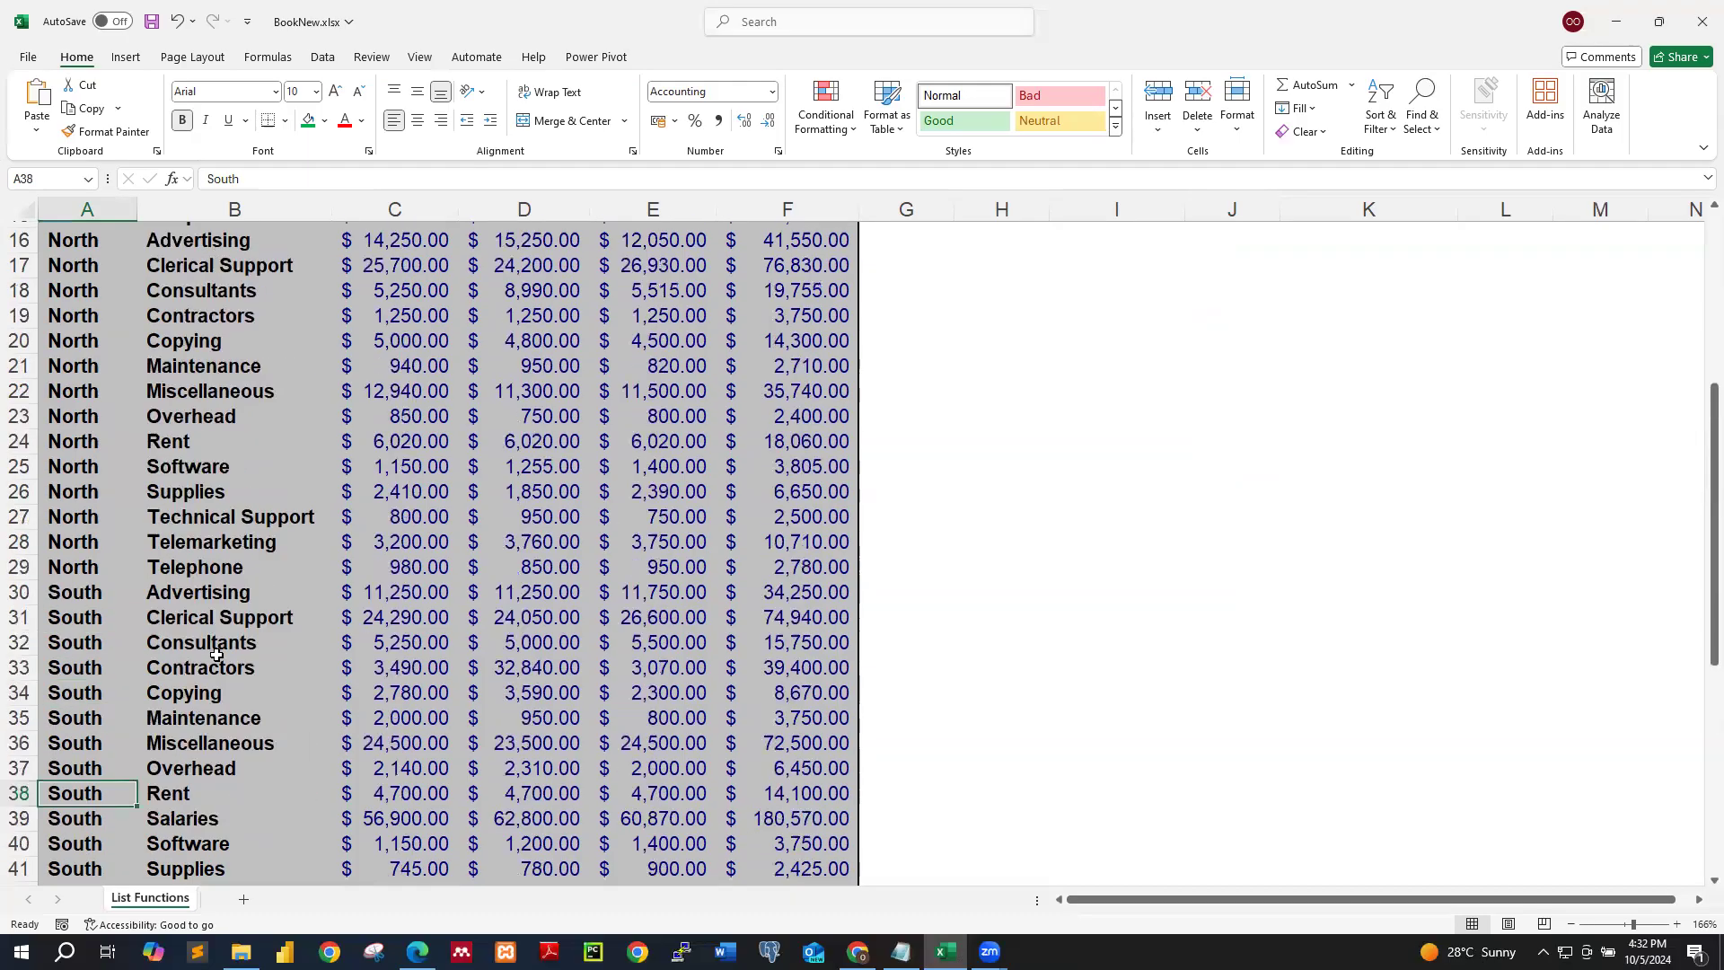
pyautogui.click(180, 440)
pyautogui.scroll(5, 768, 756)
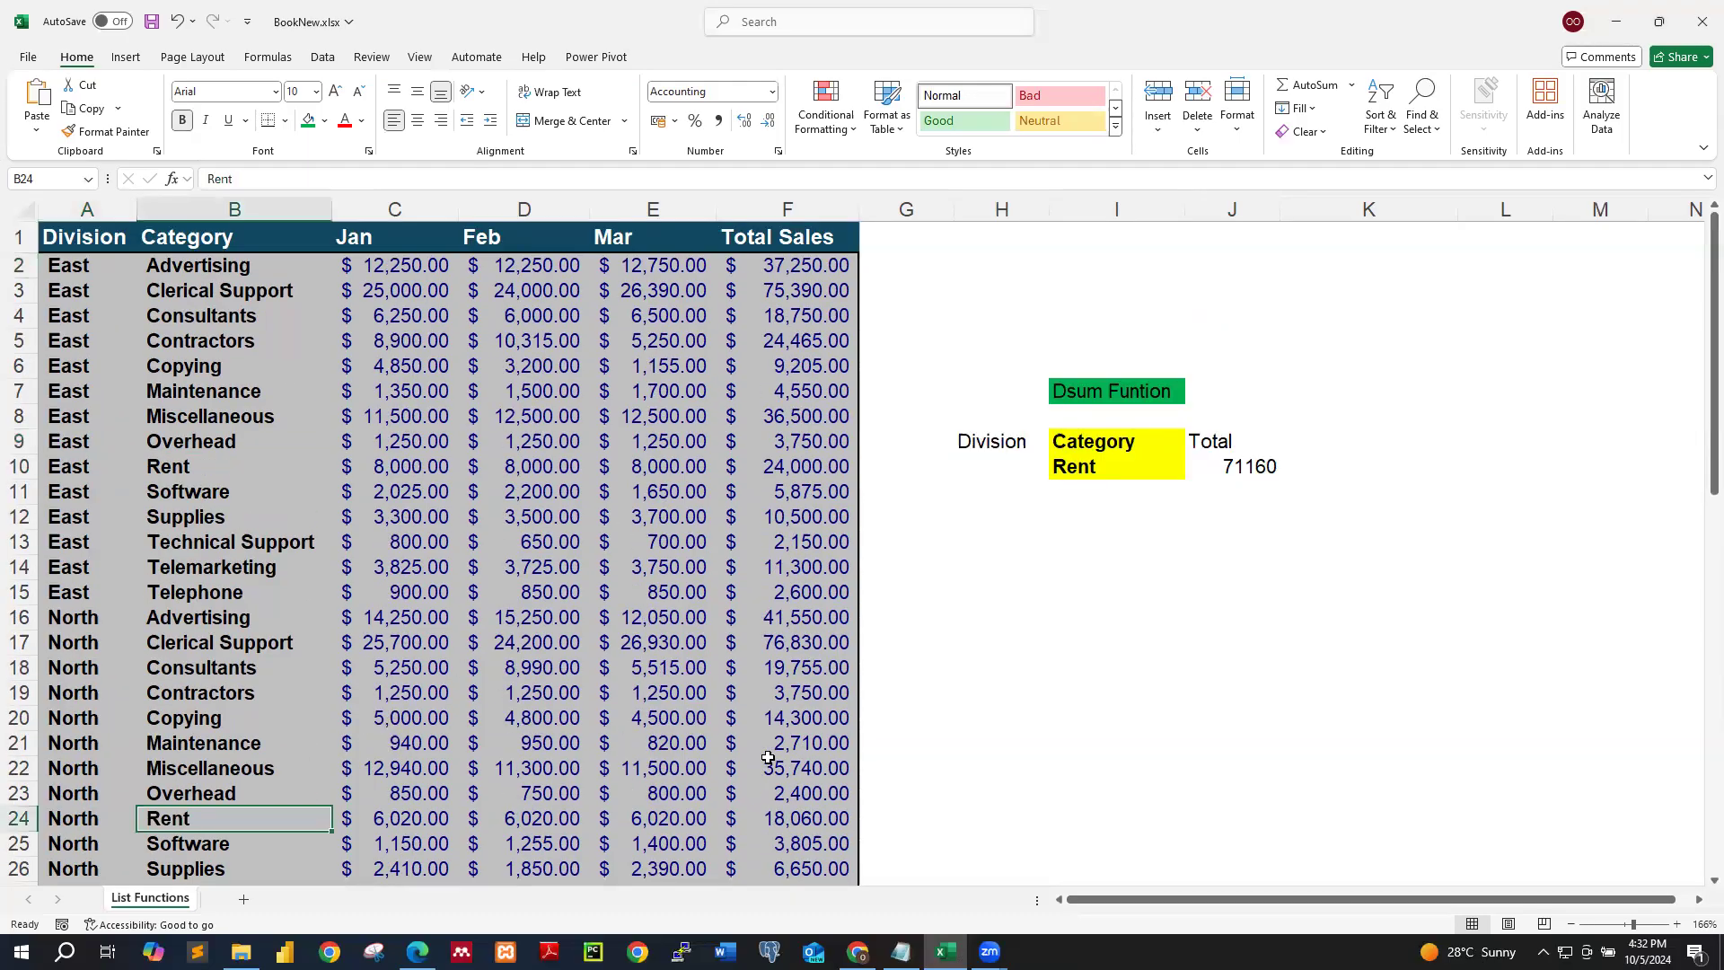
pyautogui.click(1225, 470)
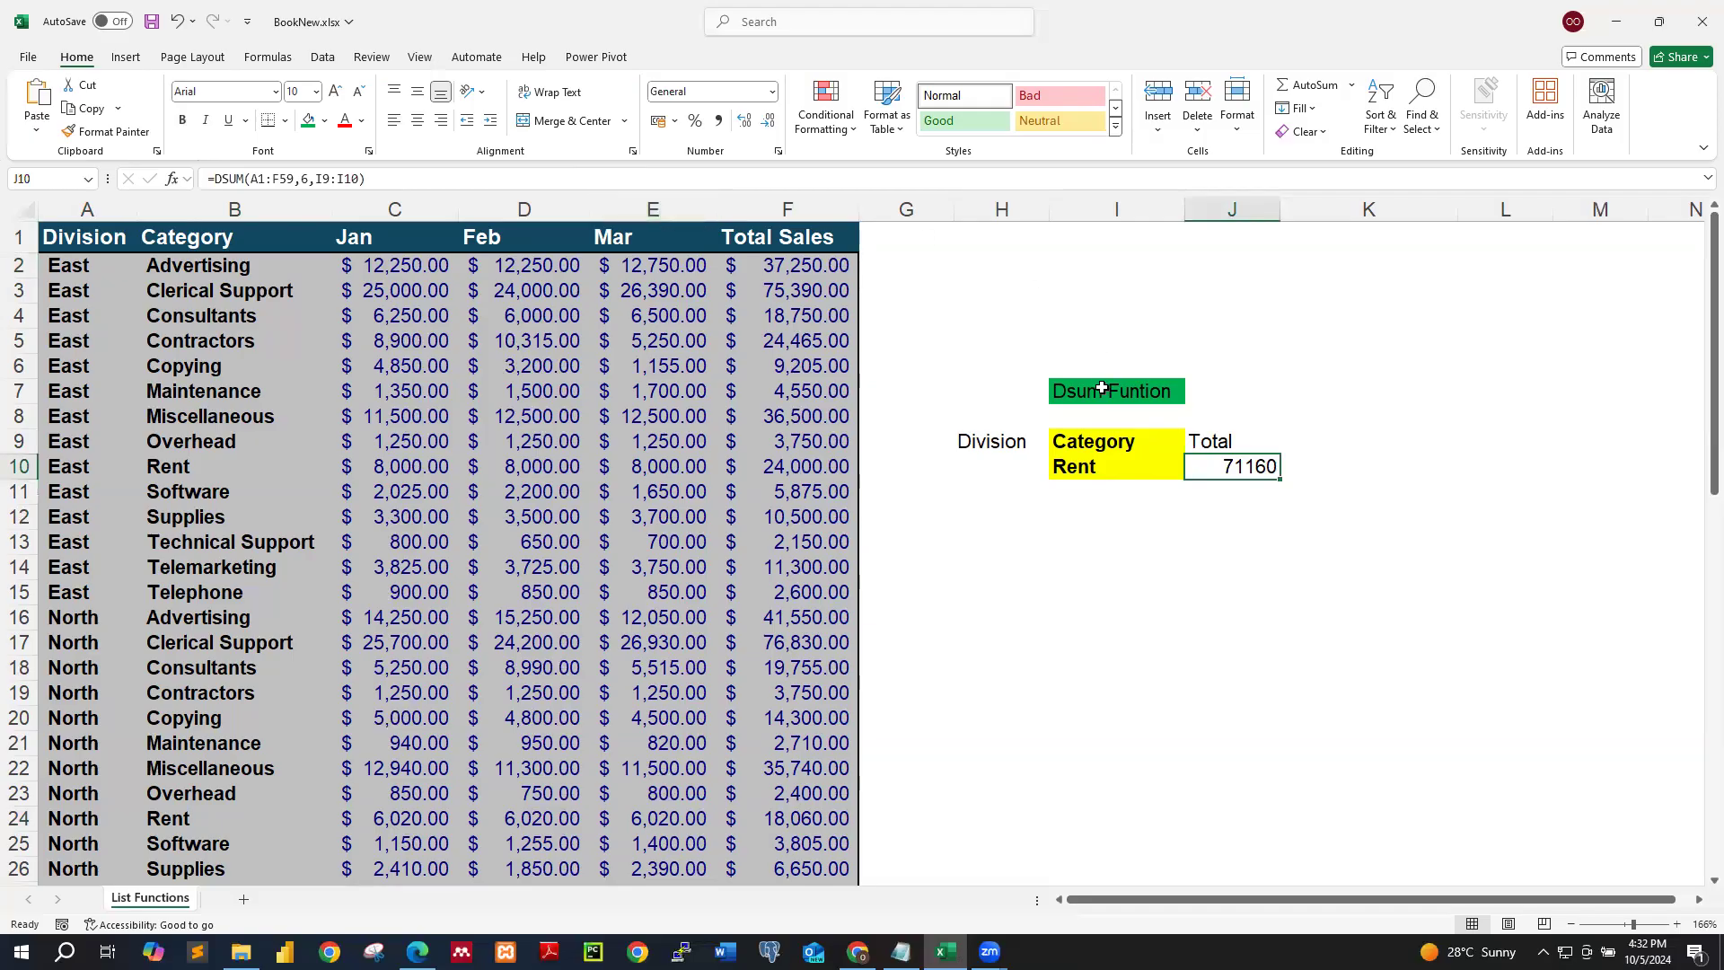
# Step: Enter East as the division criterion in cell H10, under the Division header
pyautogui.click(990, 466)
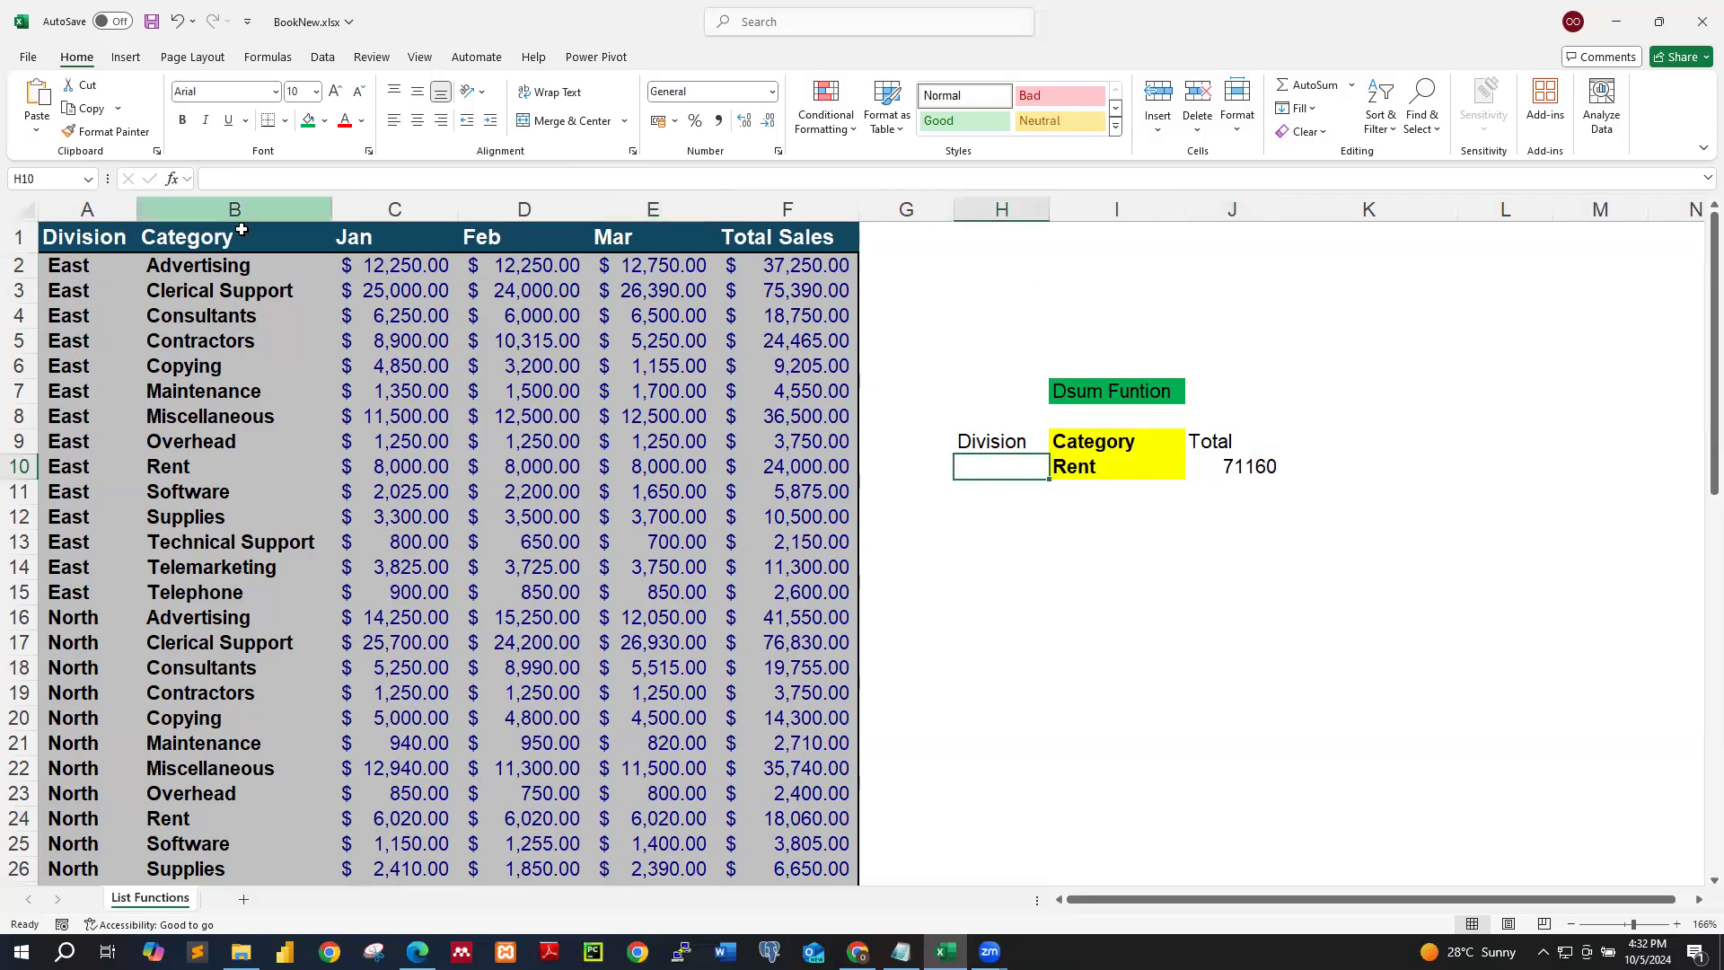
pyautogui.doubleClick(1014, 471)
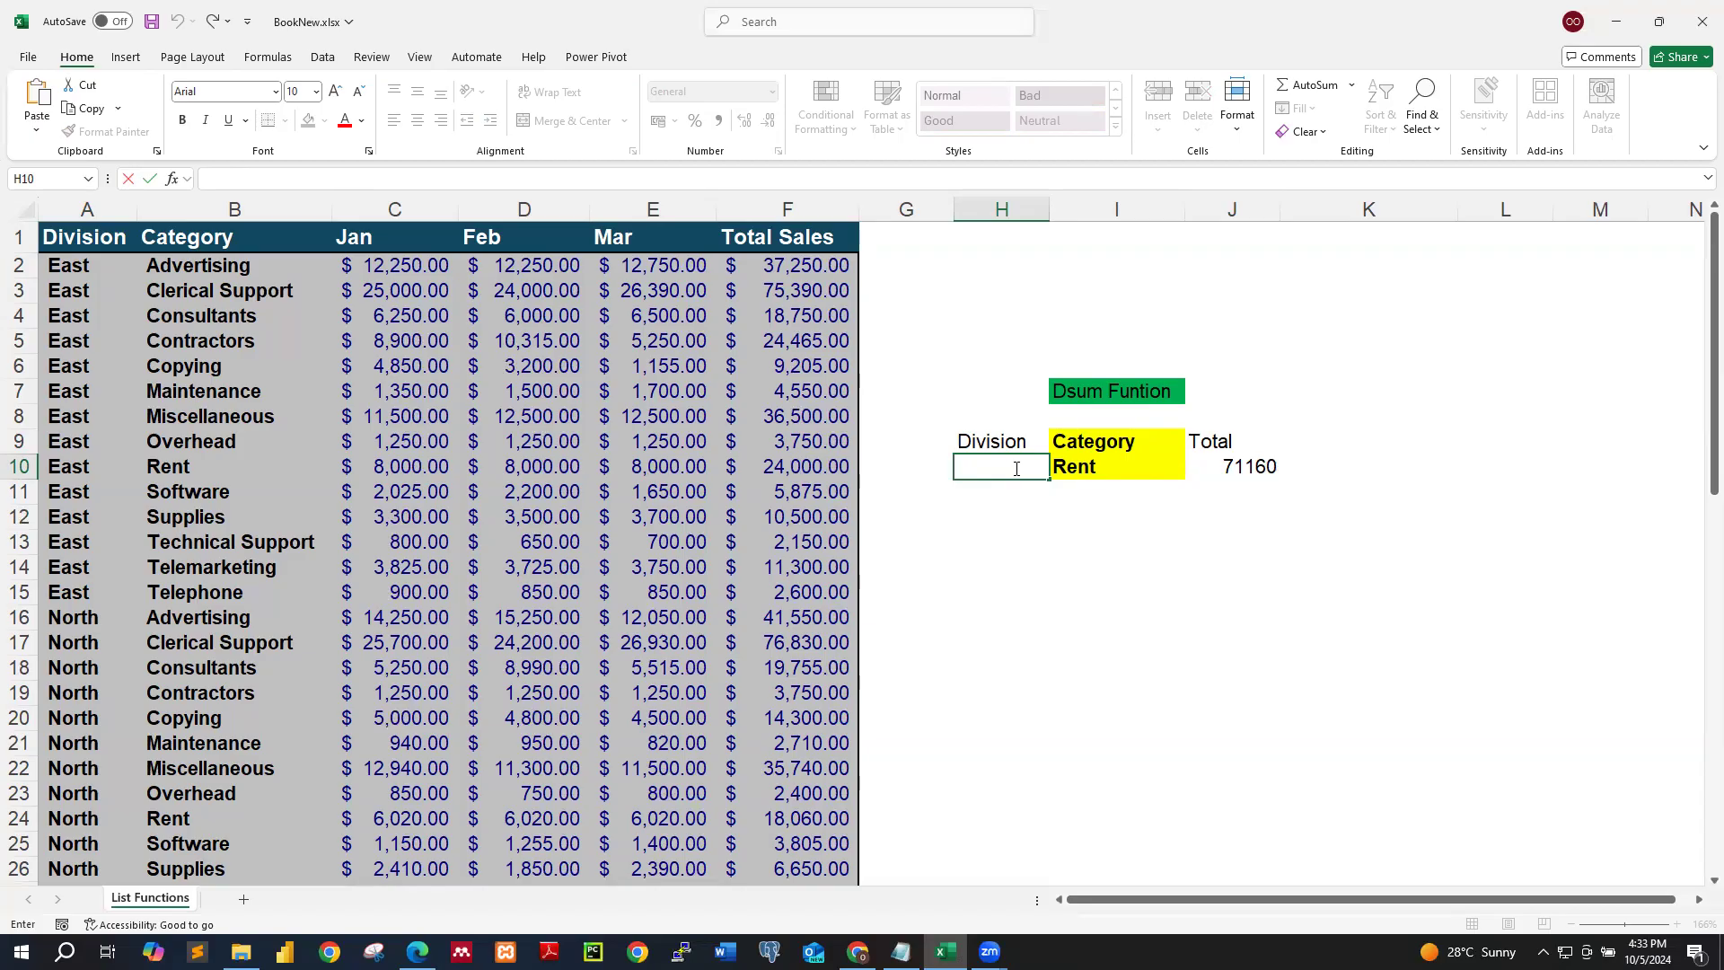
pyautogui.click(225, 466)
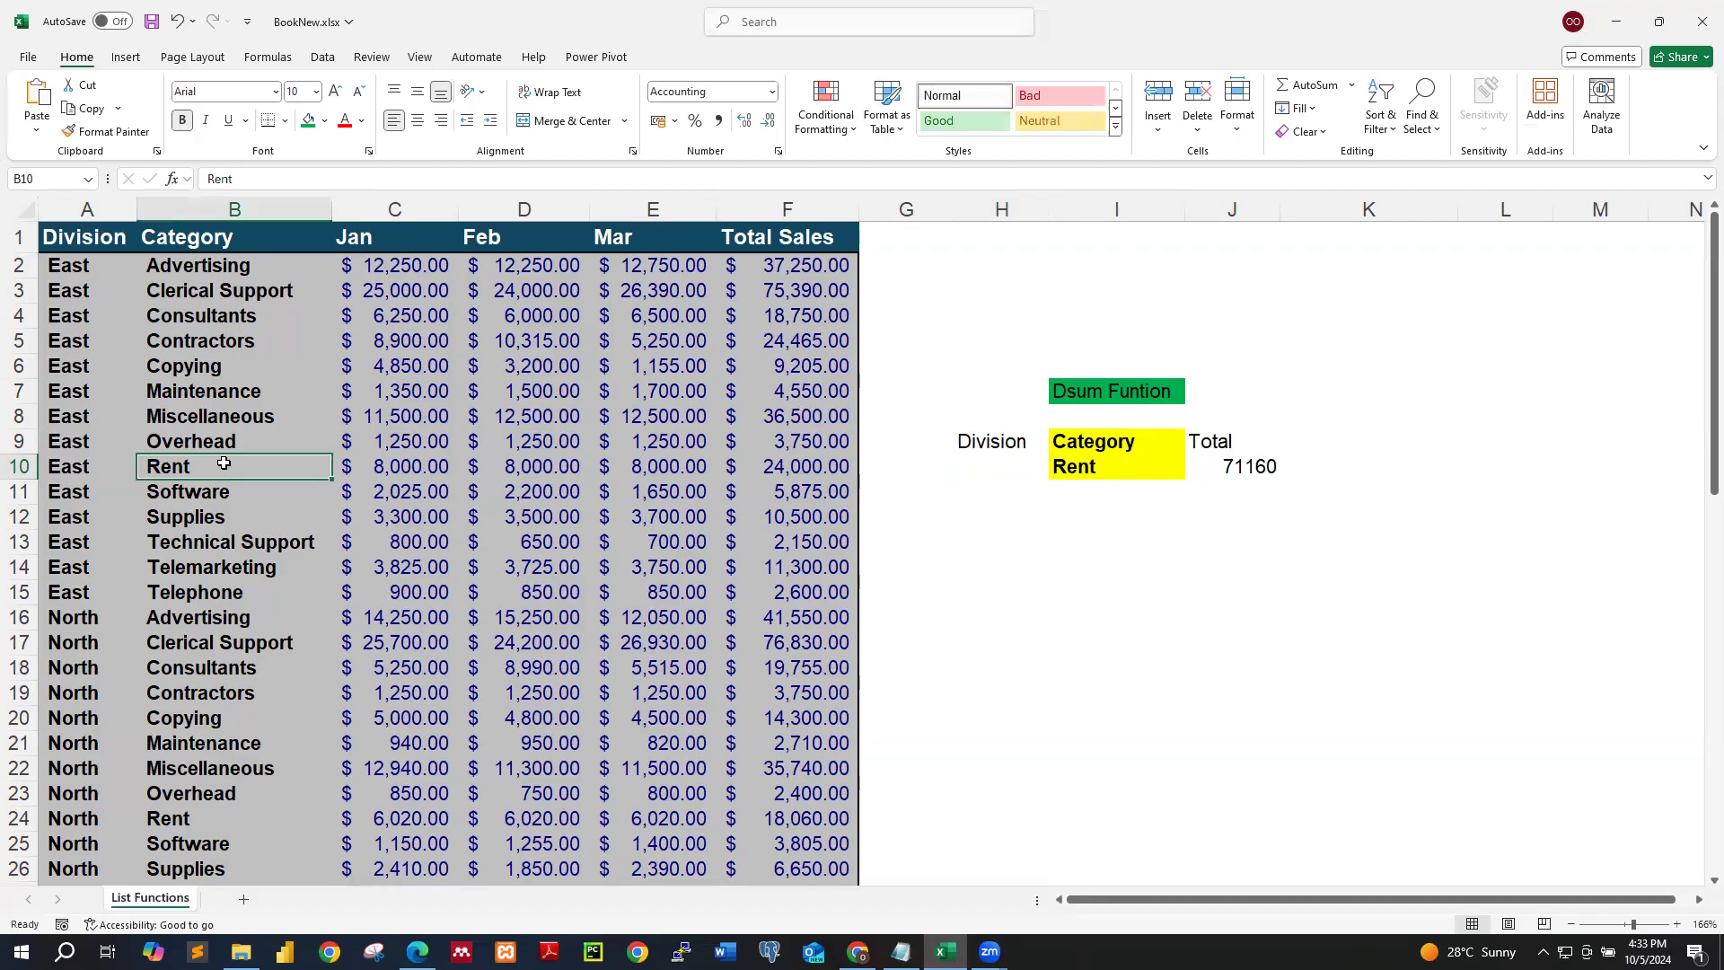
pyautogui.click(82, 236)
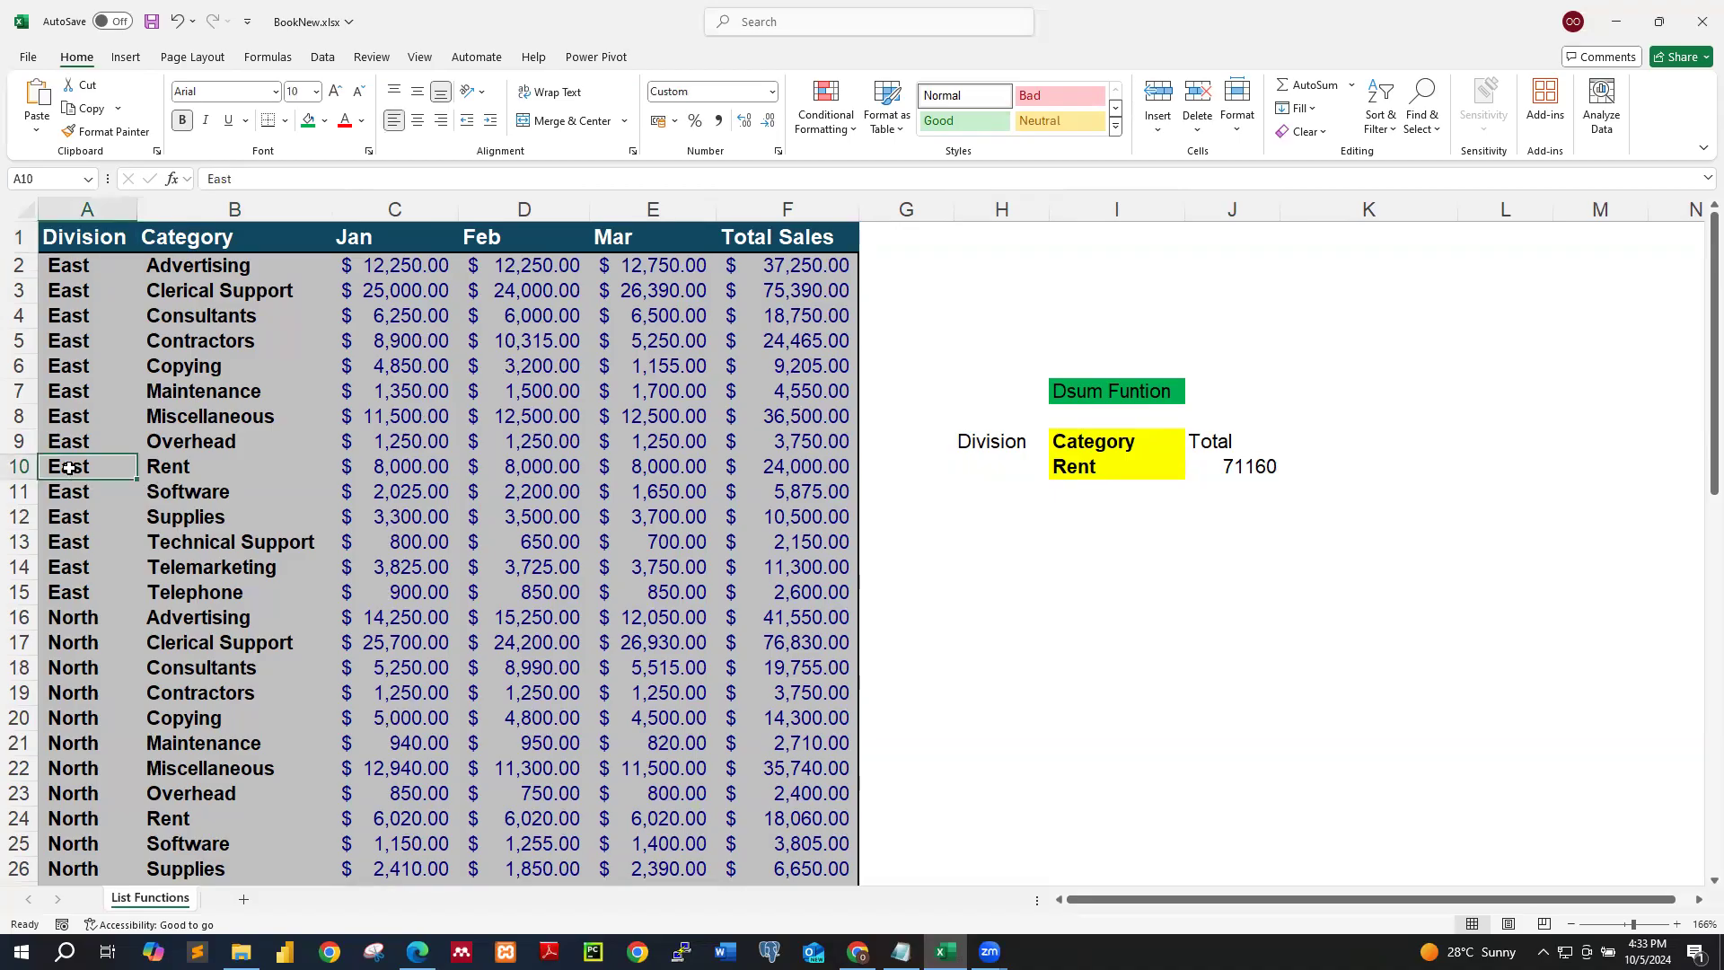
pyautogui.click(996, 473)
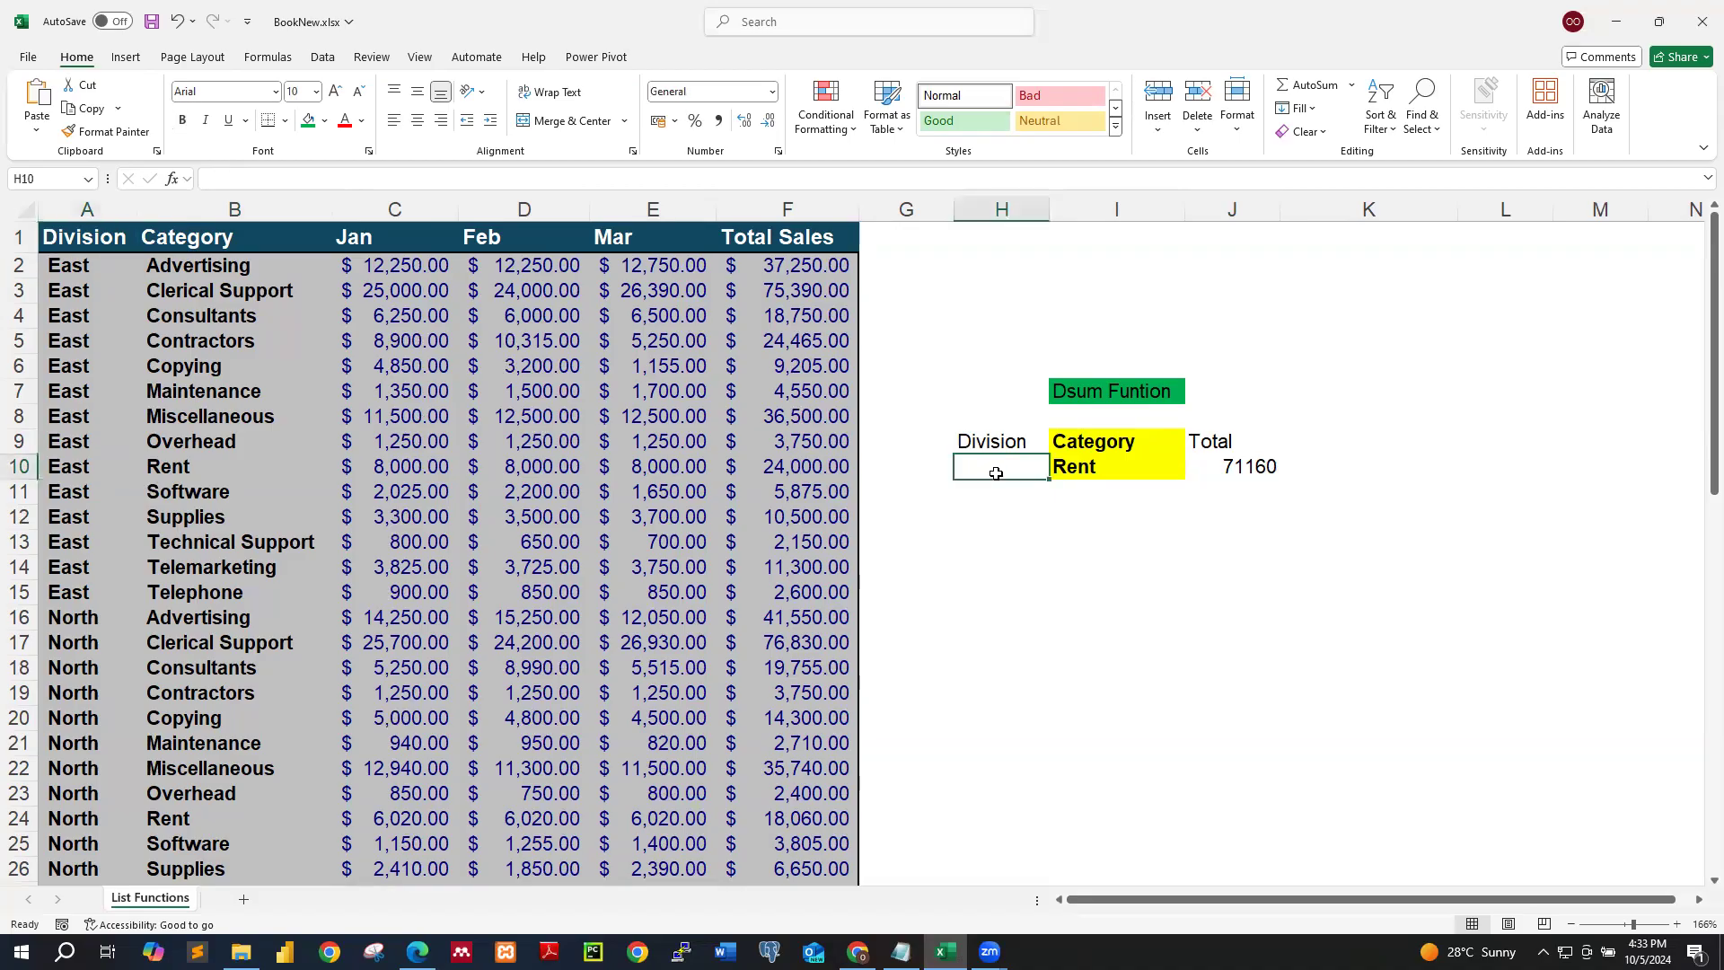
pyautogui.write('East')
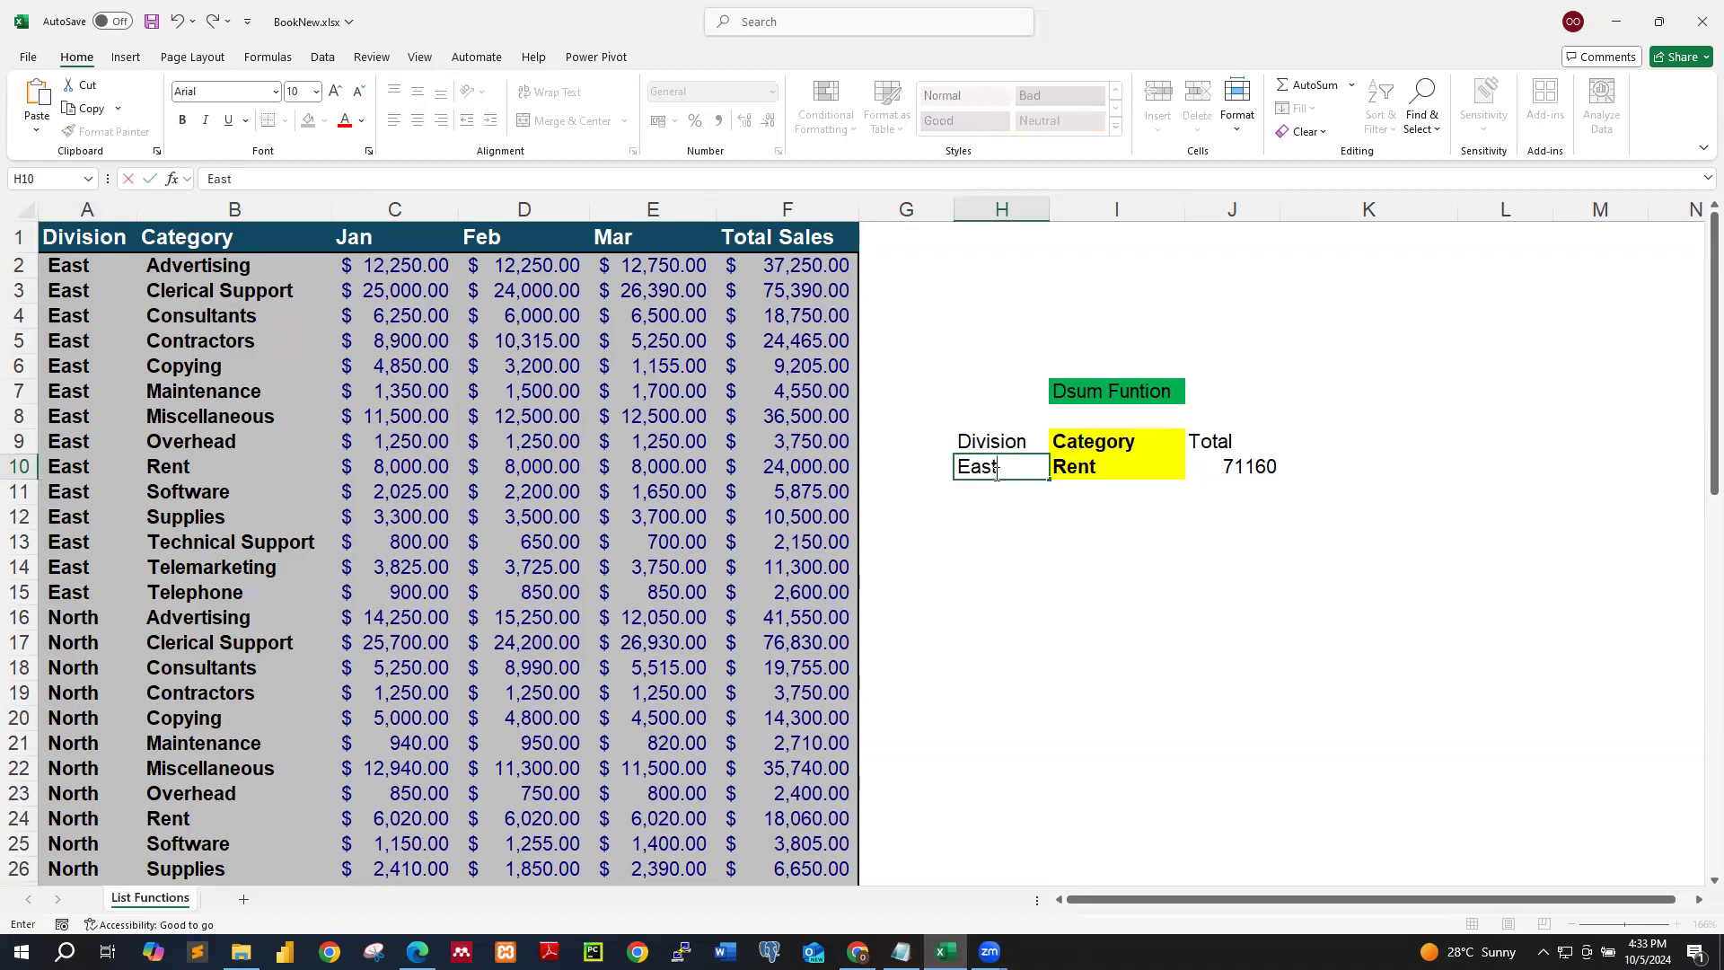
pyautogui.click(1087, 504)
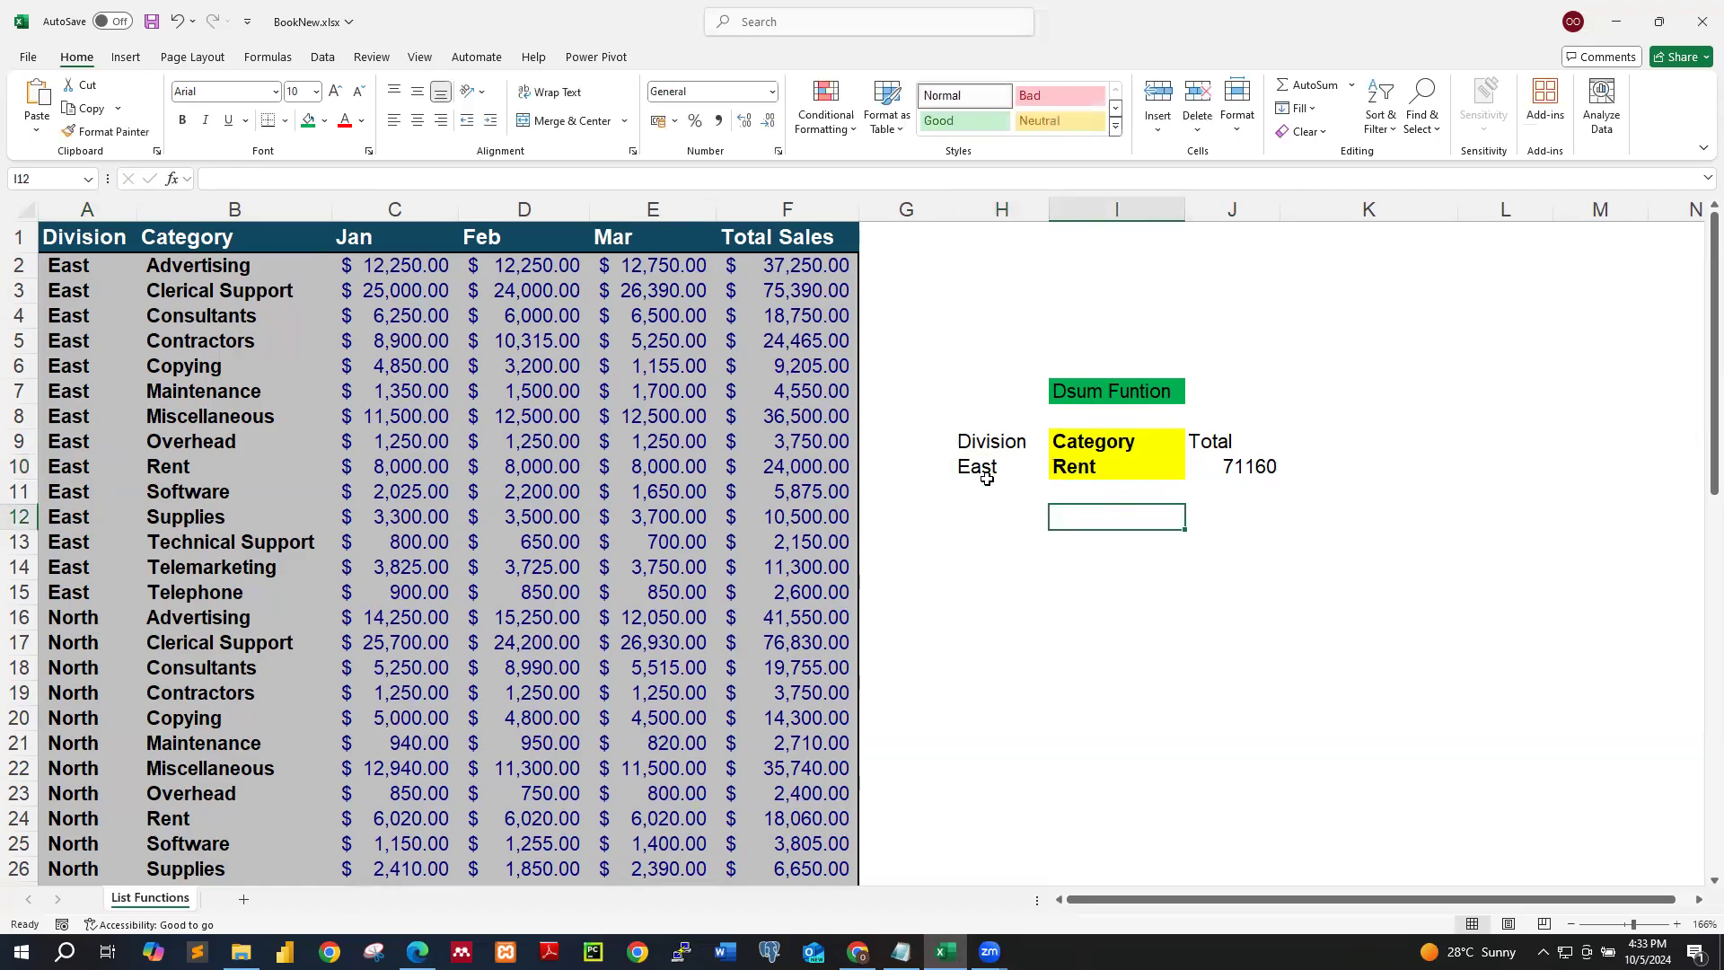
pyautogui.click(1250, 466)
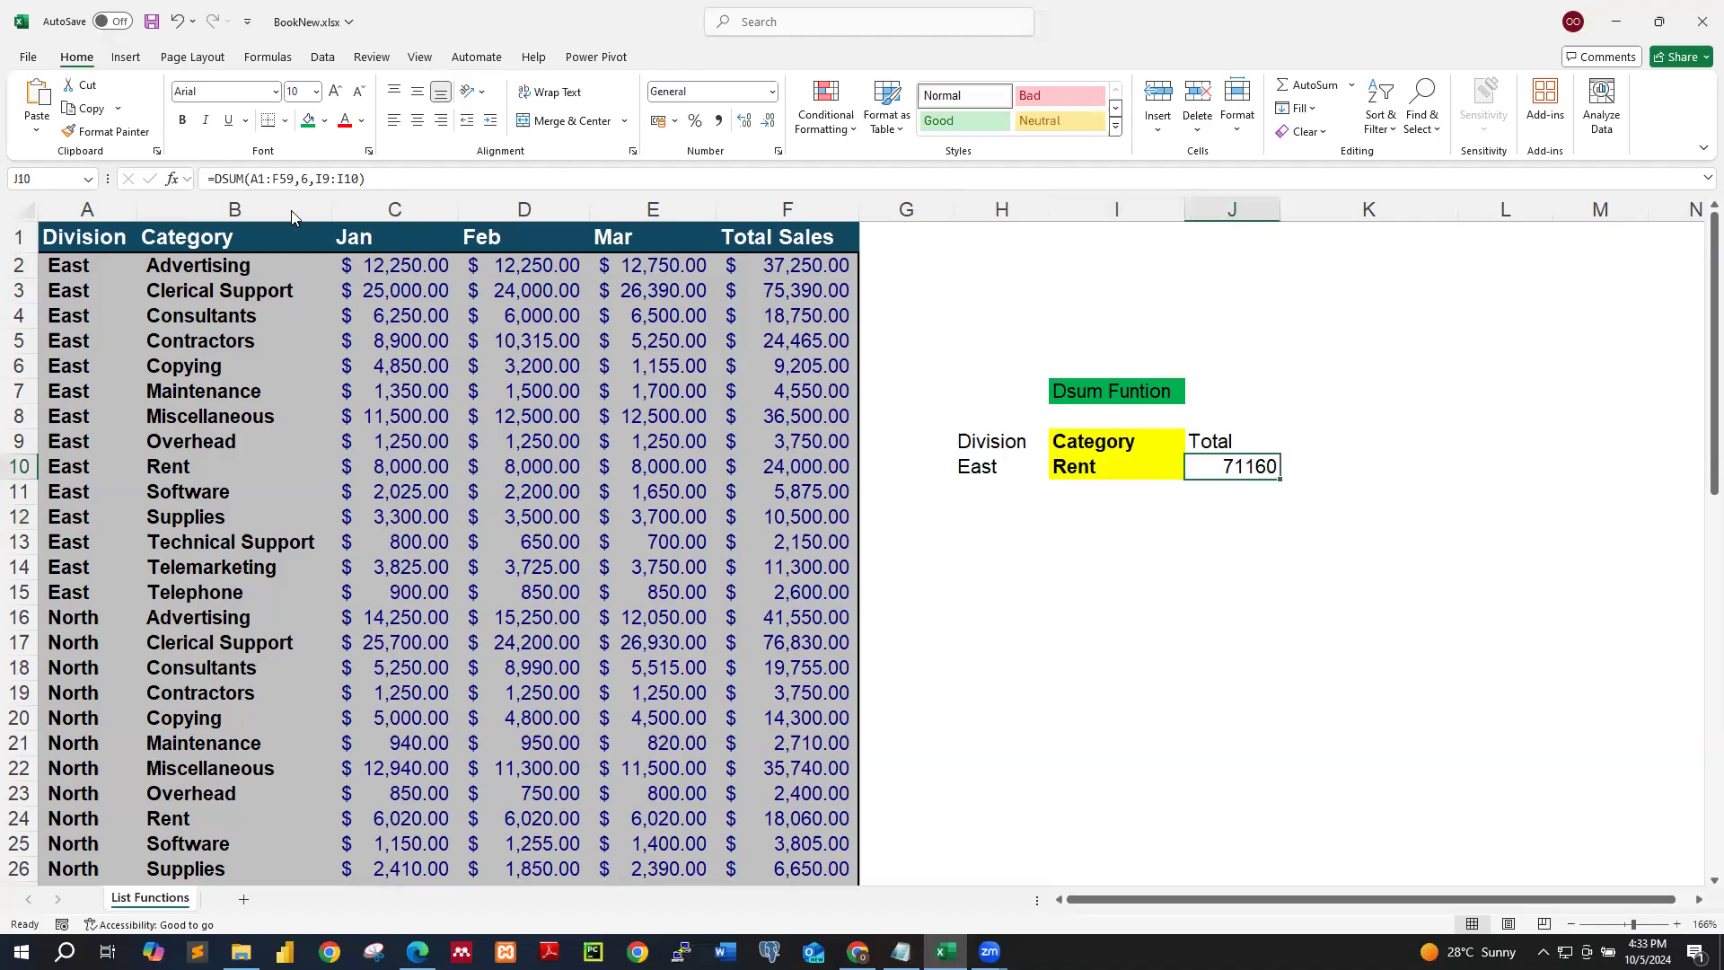
pyautogui.press('F2')
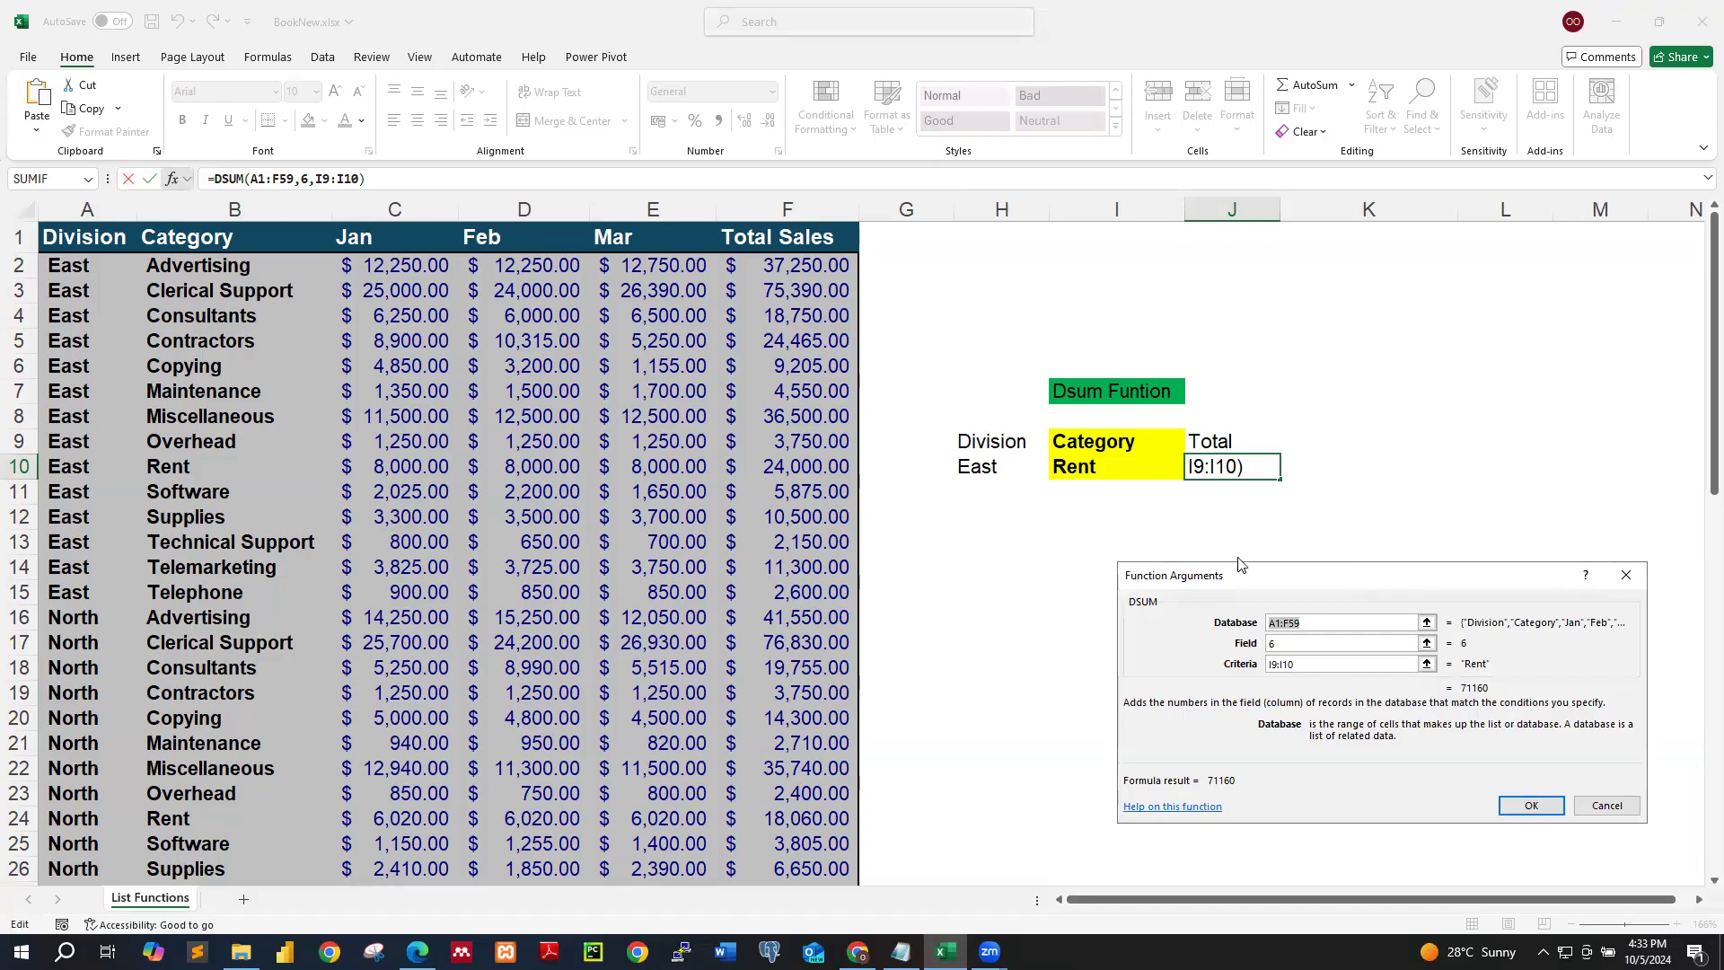
pyautogui.moveTo(1367, 574); pyautogui.dragTo(1240, 565)
pyautogui.click(1497, 568)
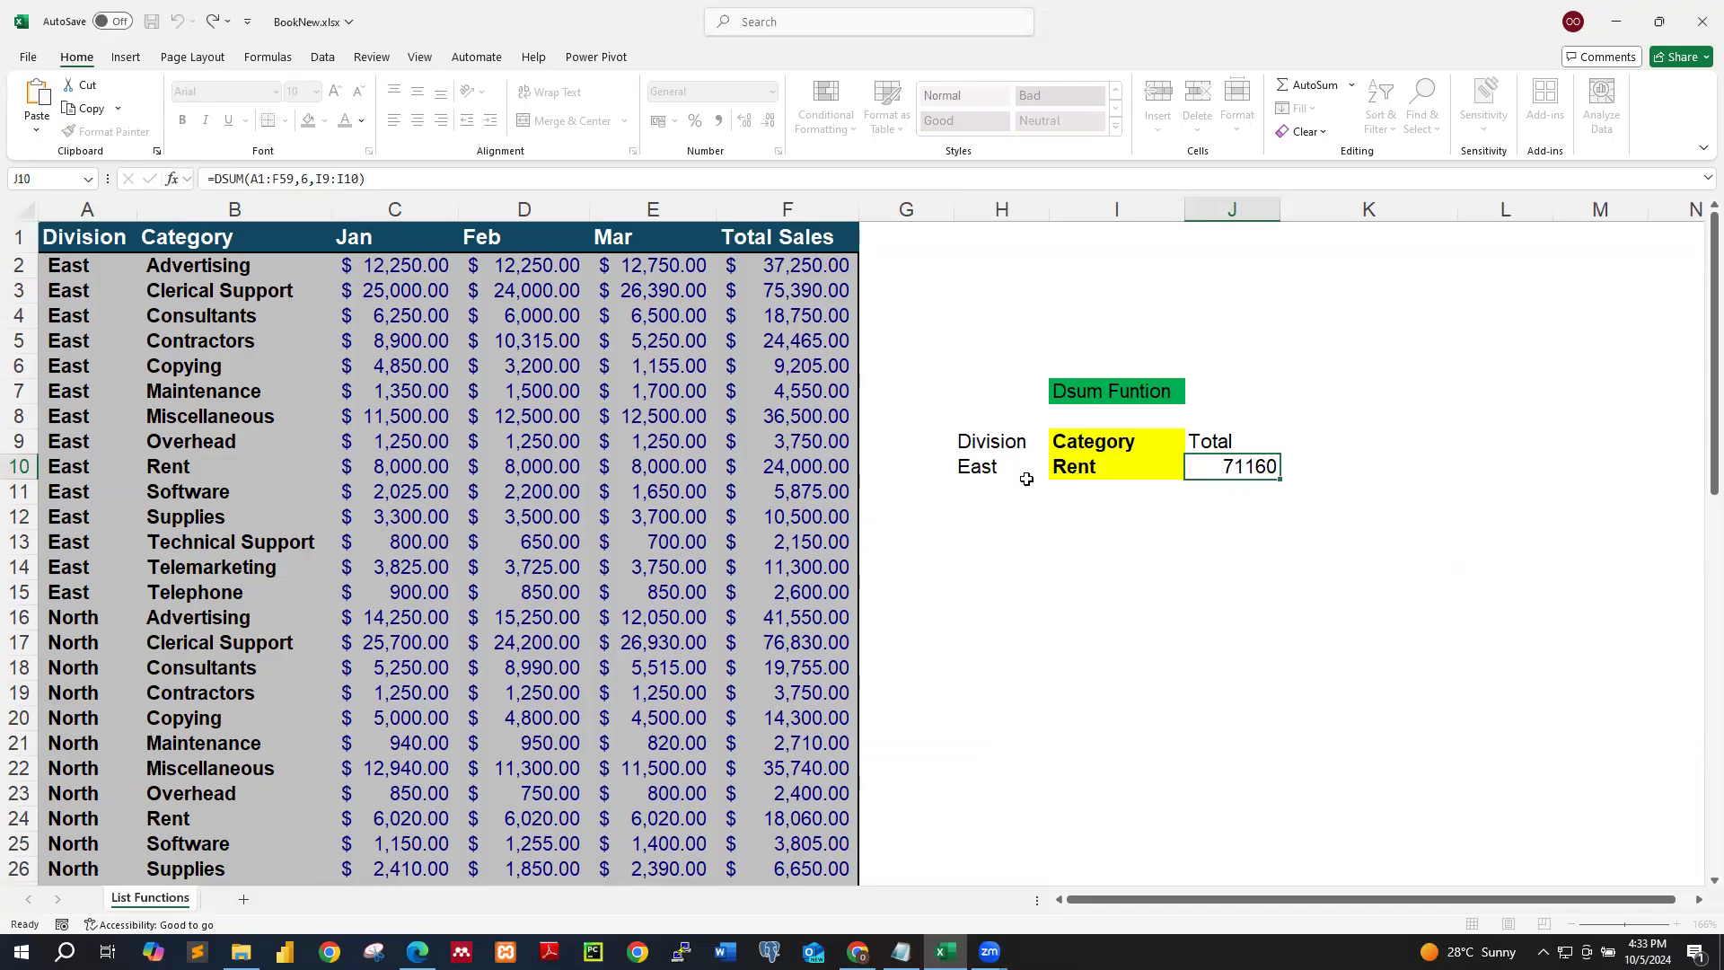
# Step: Fill the criteria headers in H9:I9 with yellow and the criteria values in H10:I10 with dark orange
pyautogui.moveTo(964, 441); pyautogui.dragTo(1116, 441)
pyautogui.click(324, 120)
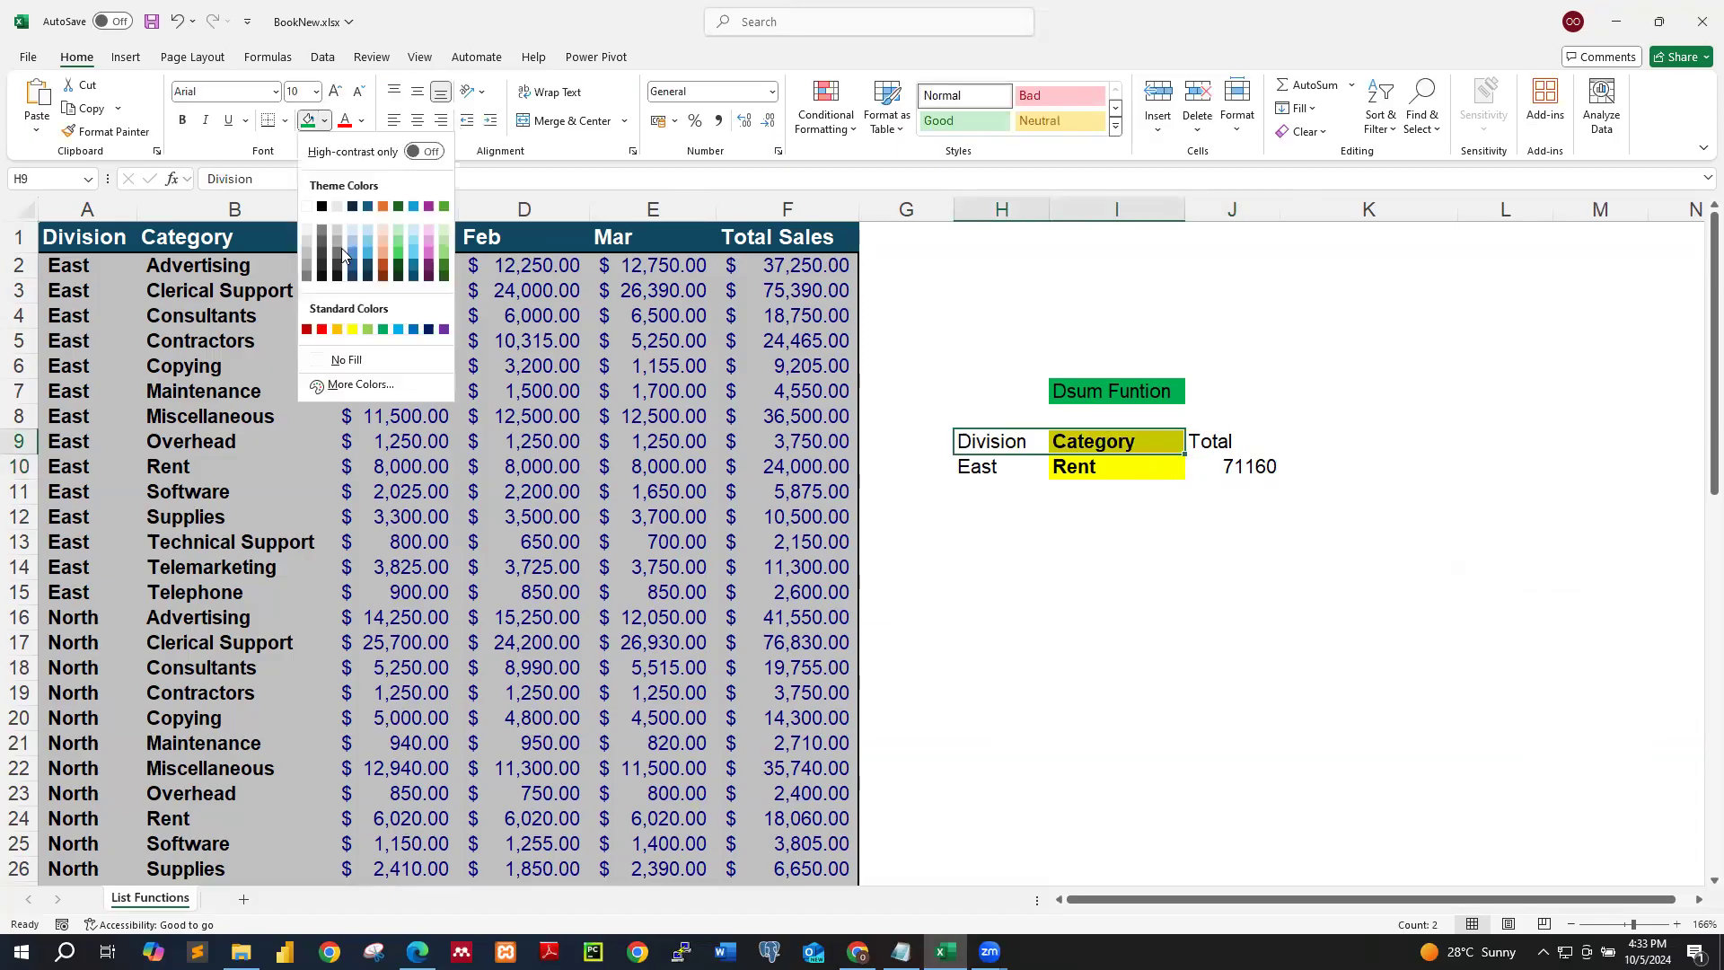
pyautogui.click(353, 330)
pyautogui.moveTo(1034, 473); pyautogui.dragTo(1123, 468)
pyautogui.click(324, 122)
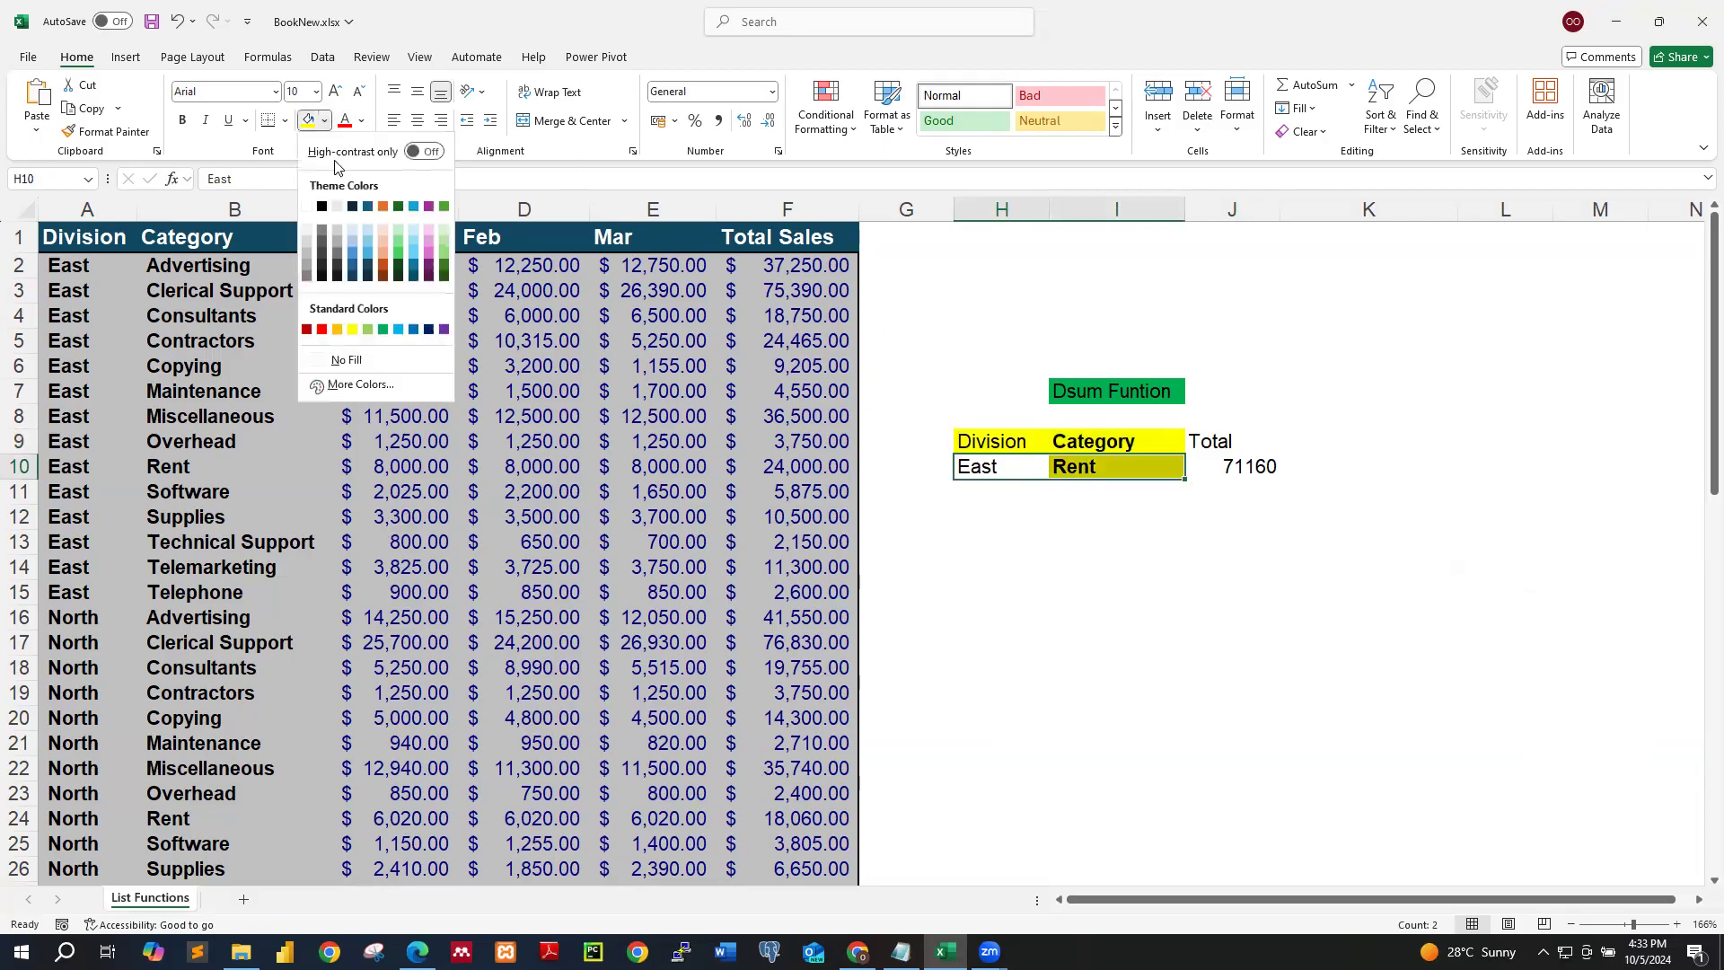
pyautogui.click(381, 265)
pyautogui.click(1153, 565)
pyautogui.click(1118, 465)
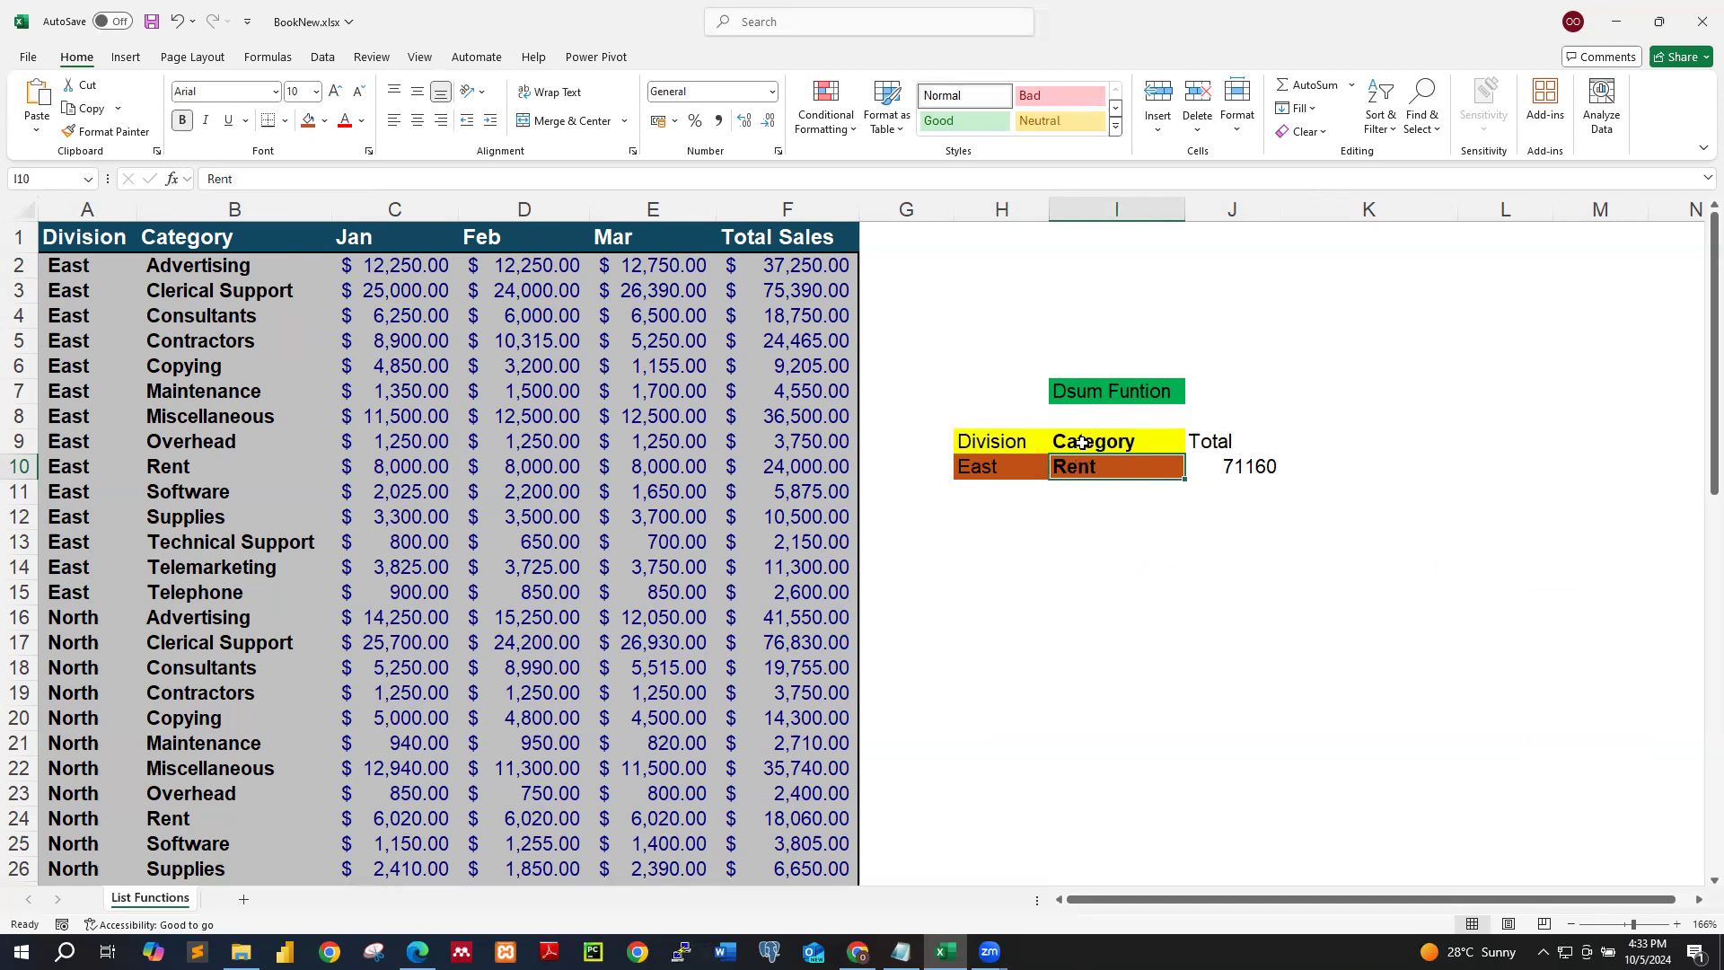
pyautogui.click(1082, 442)
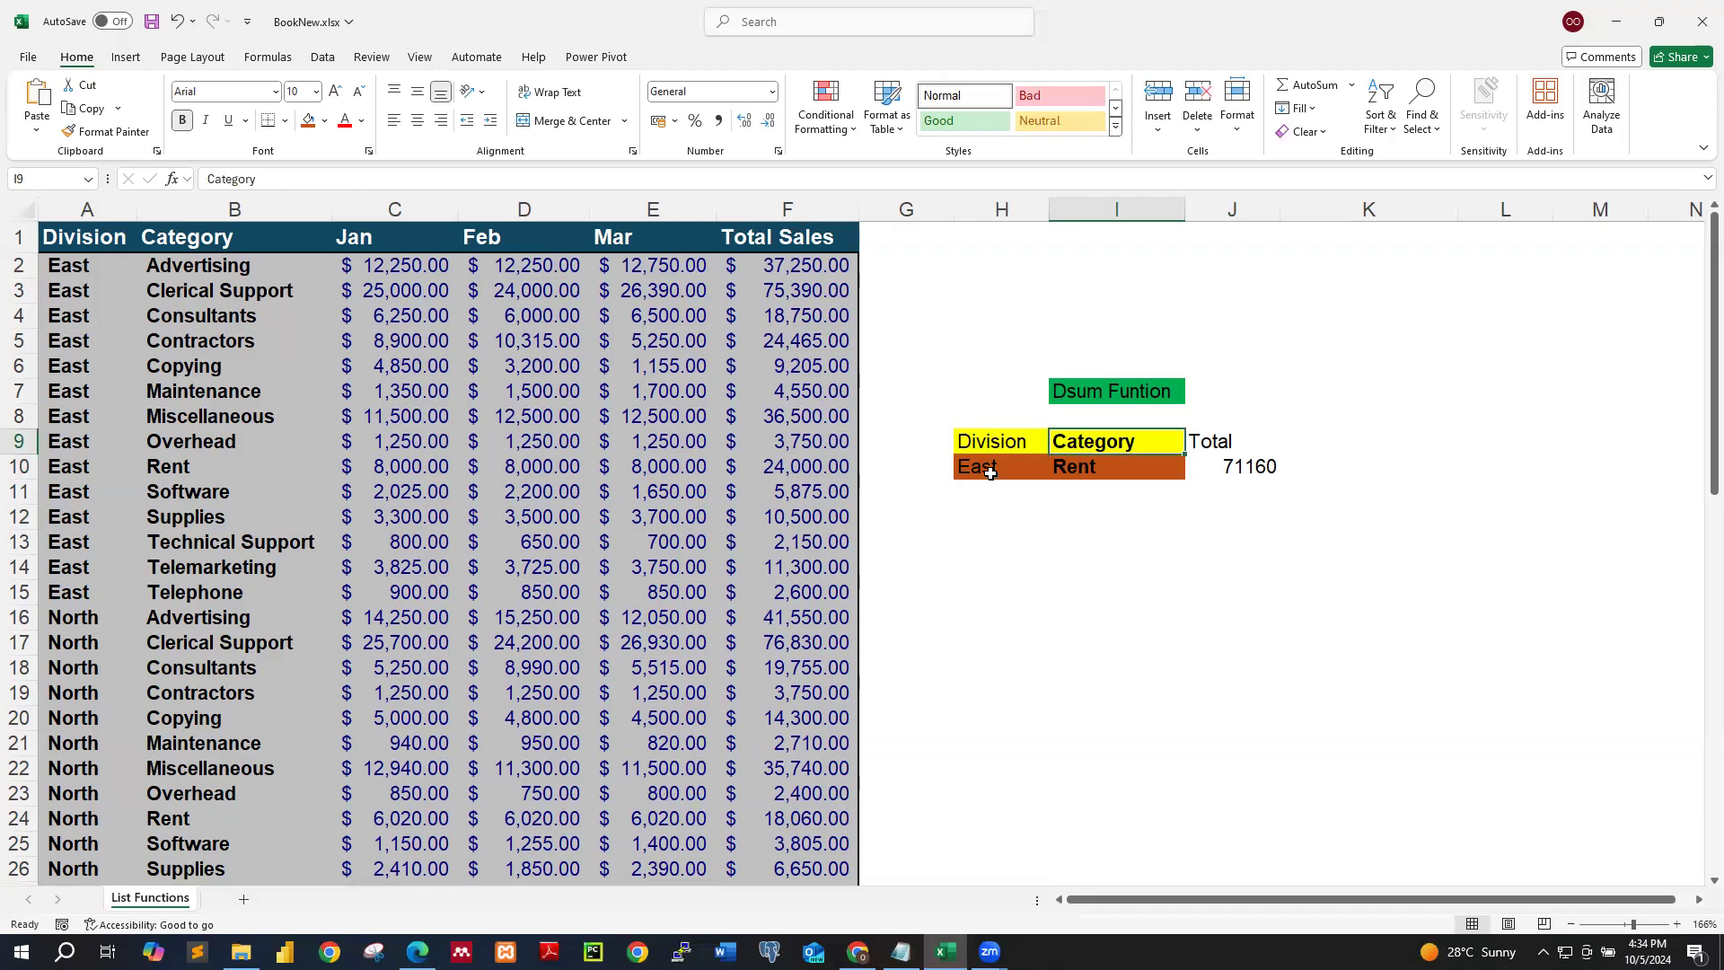
pyautogui.click(991, 468)
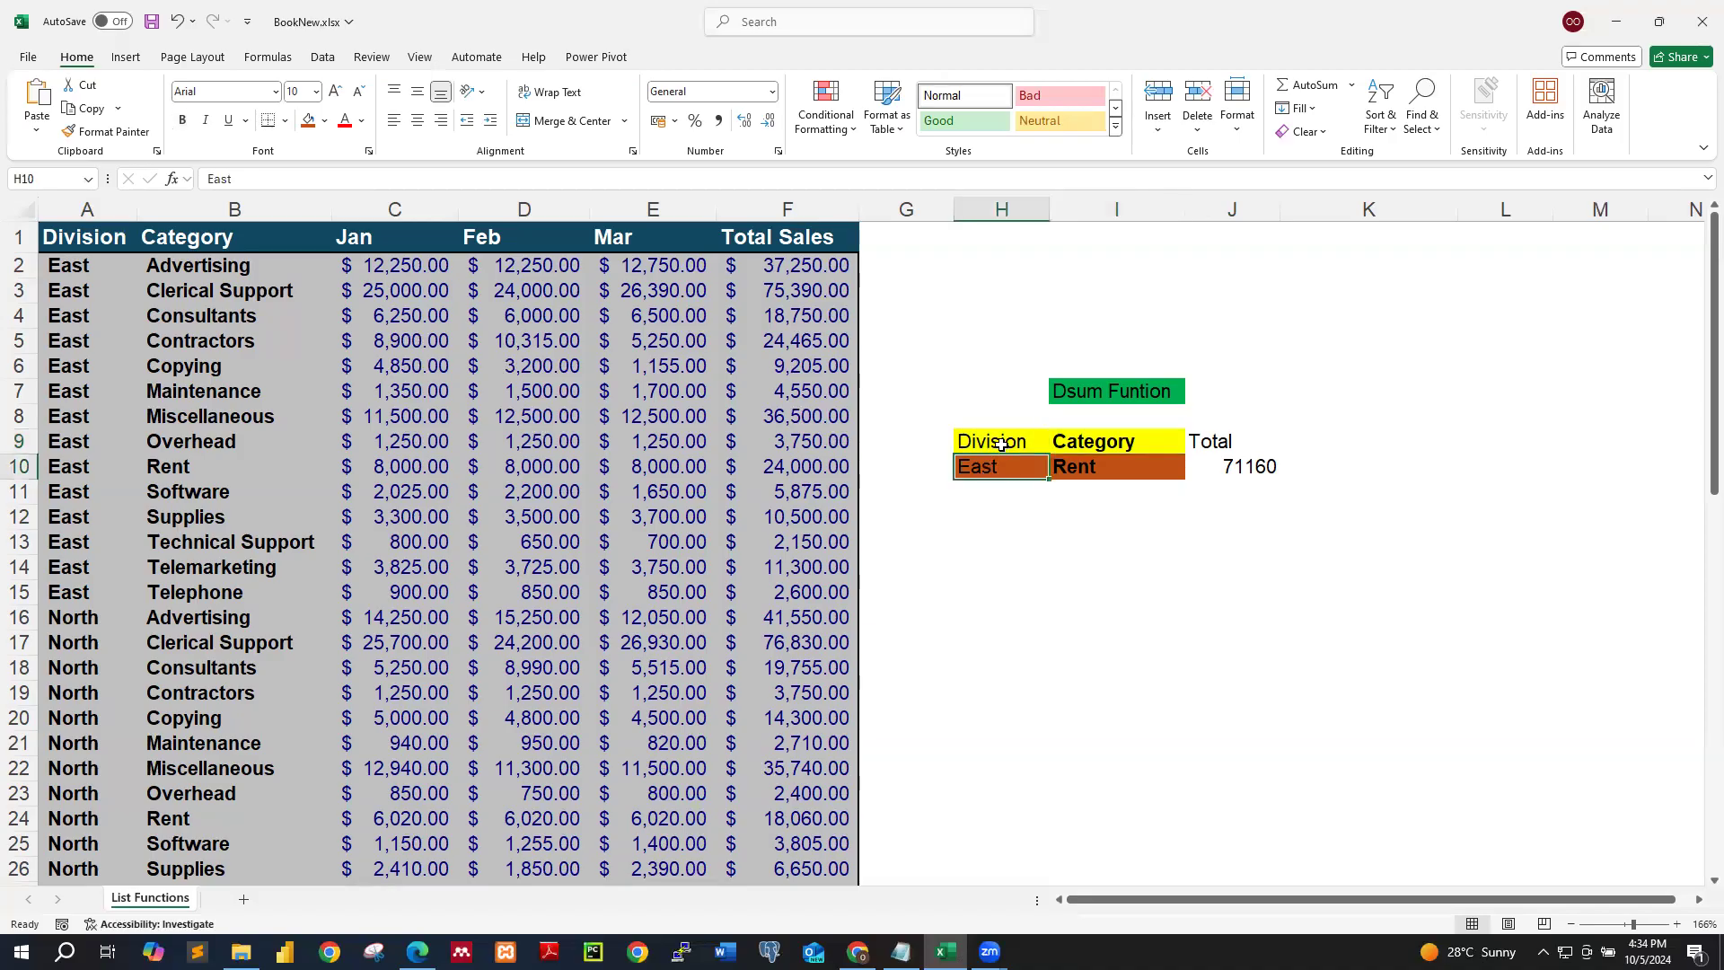
pyautogui.click(69, 209)
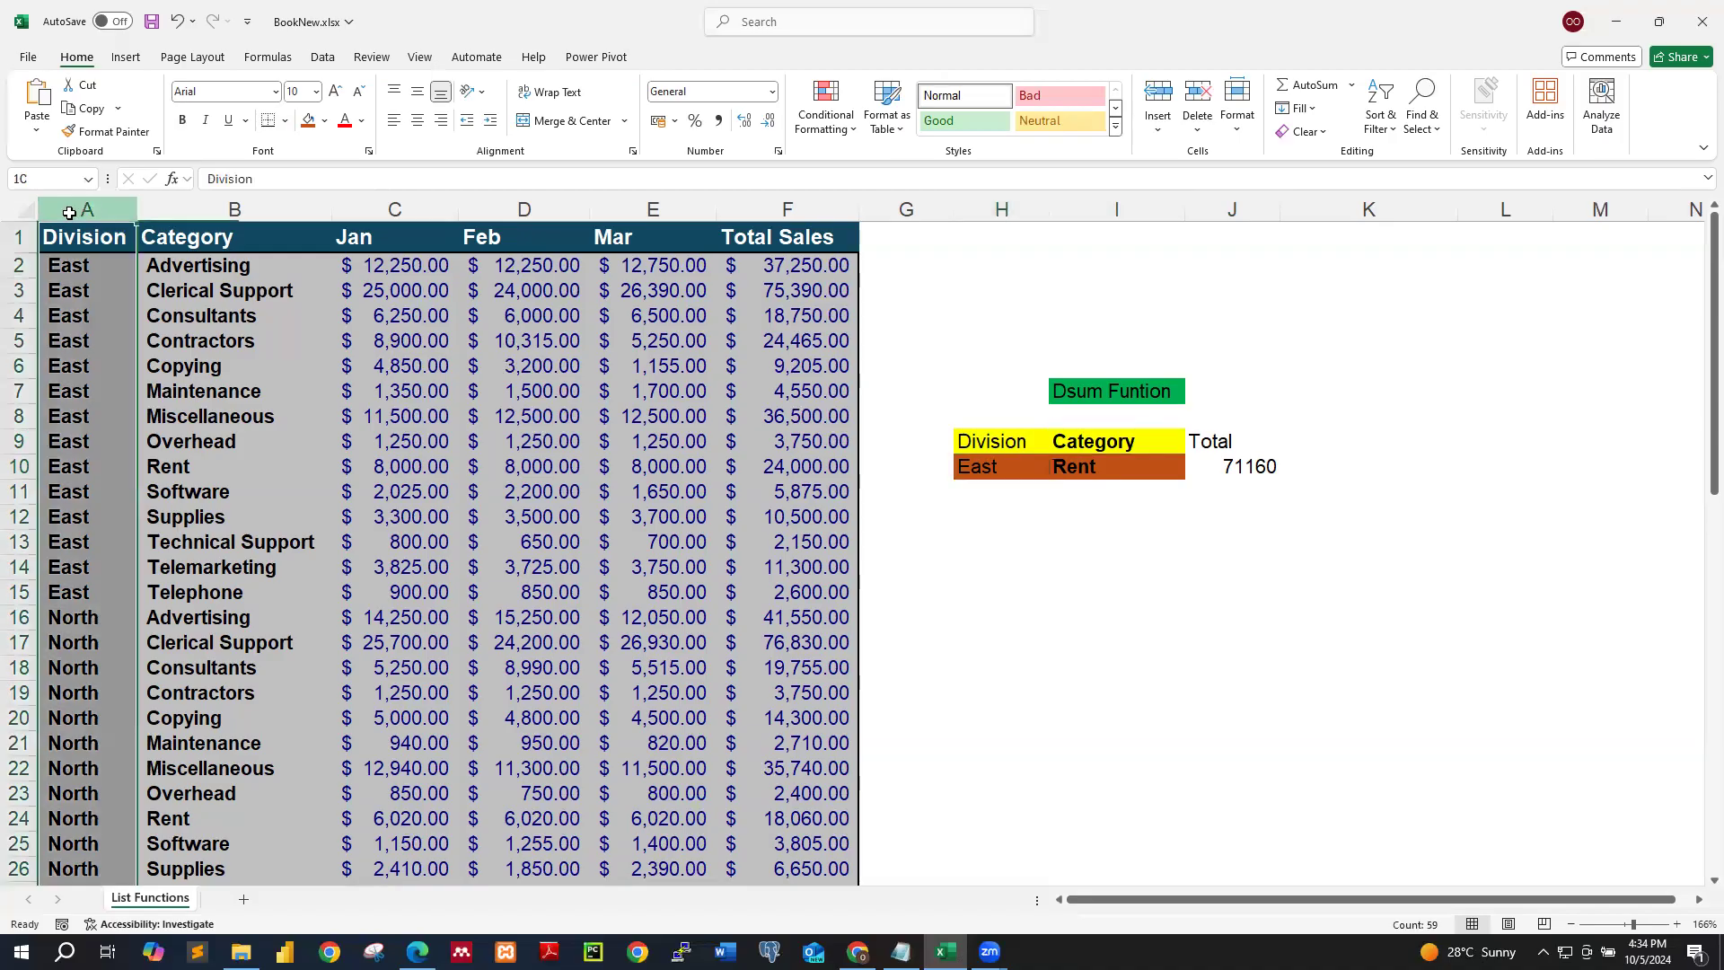
pyautogui.click(1005, 439)
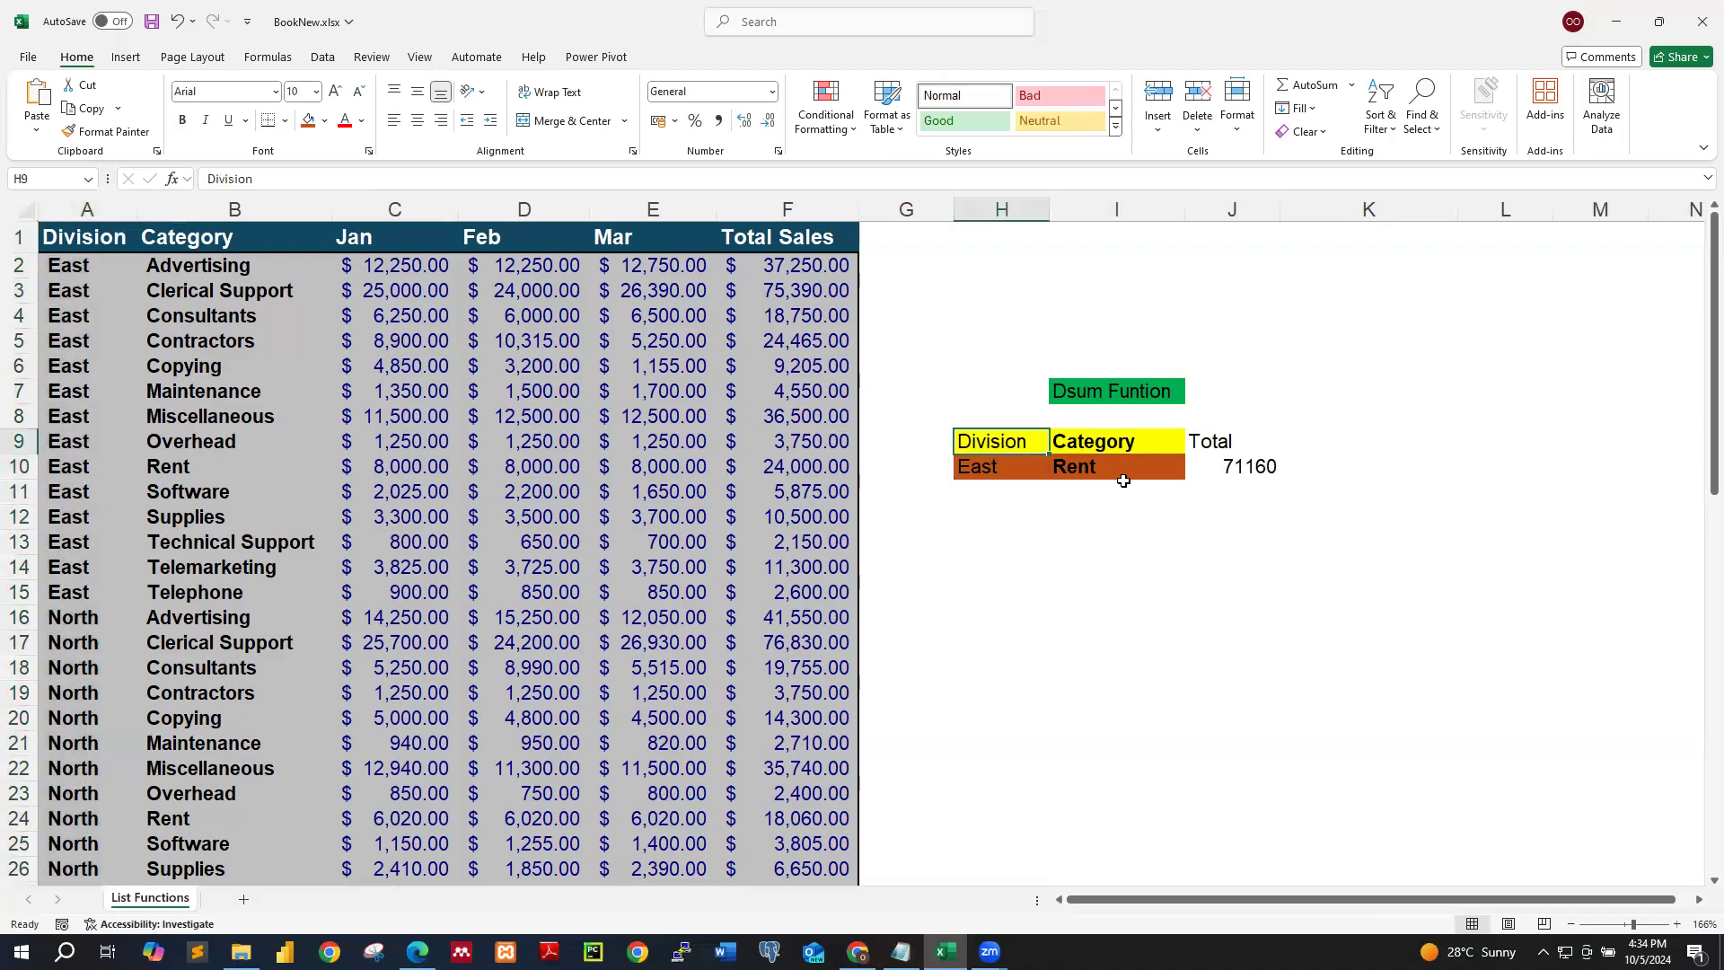
pyautogui.click(1116, 470)
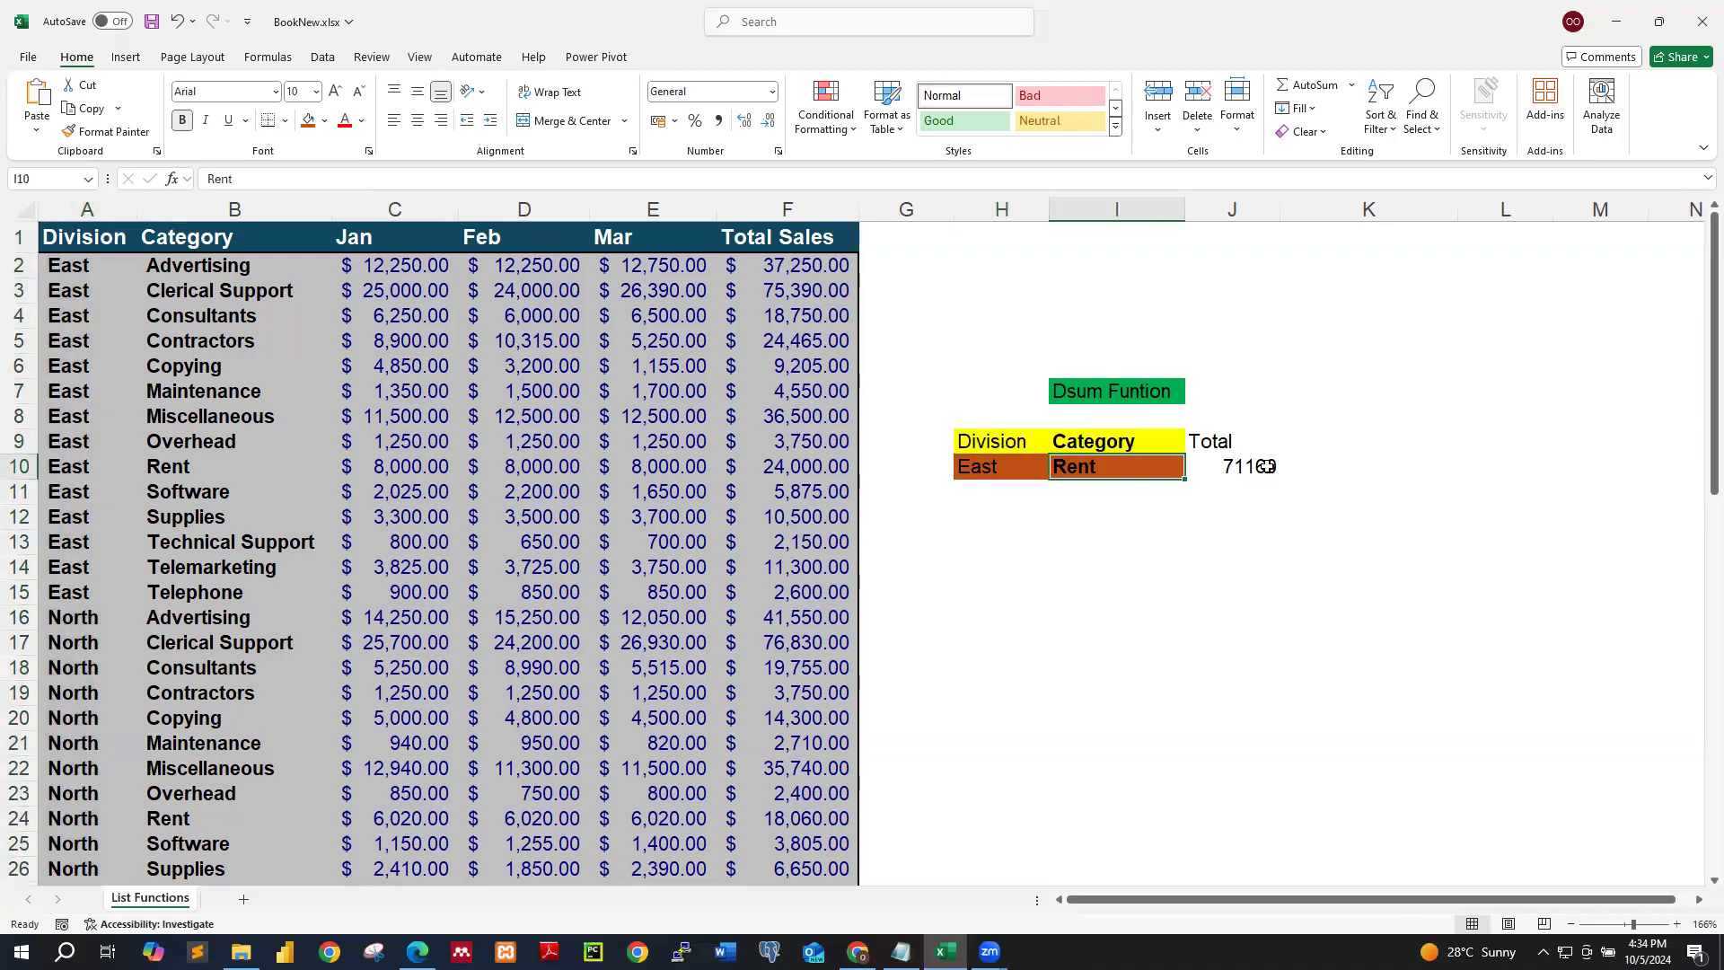
# Step: Change the criteria range of the DSUM formula in J10 to H9:I10, covering both the Division and Category conditions
pyautogui.doubleClick(1266, 466)
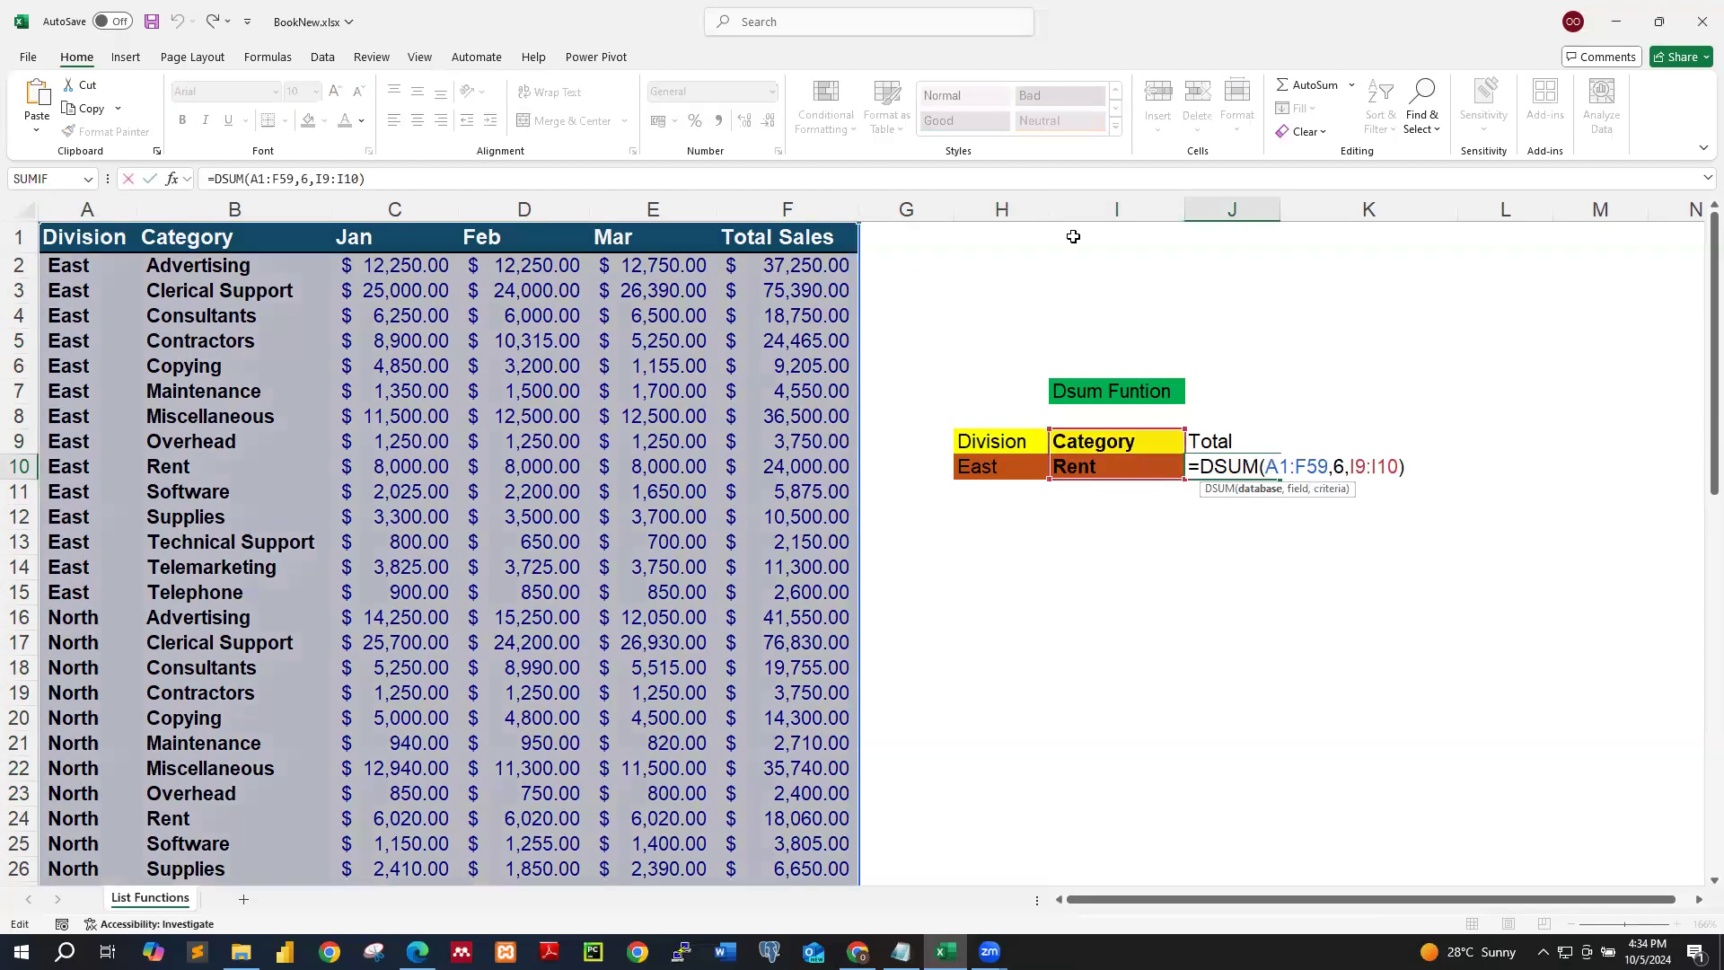
pyautogui.click(172, 180)
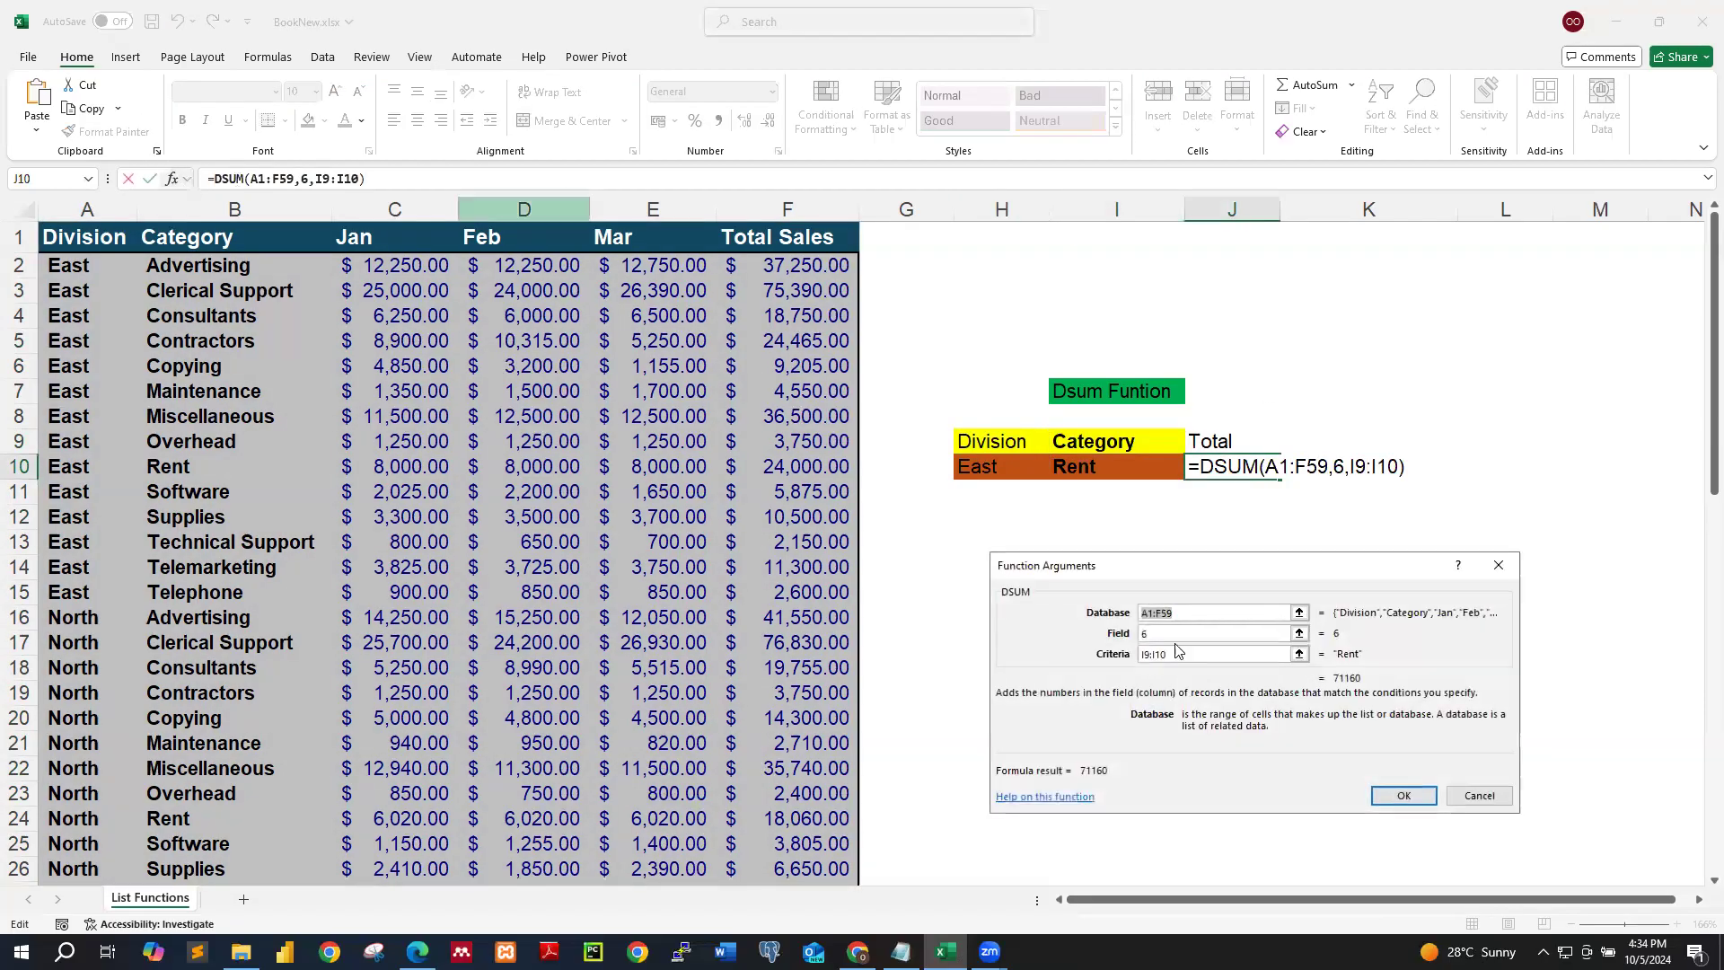
pyautogui.moveTo(1233, 571); pyautogui.dragTo(1273, 539)
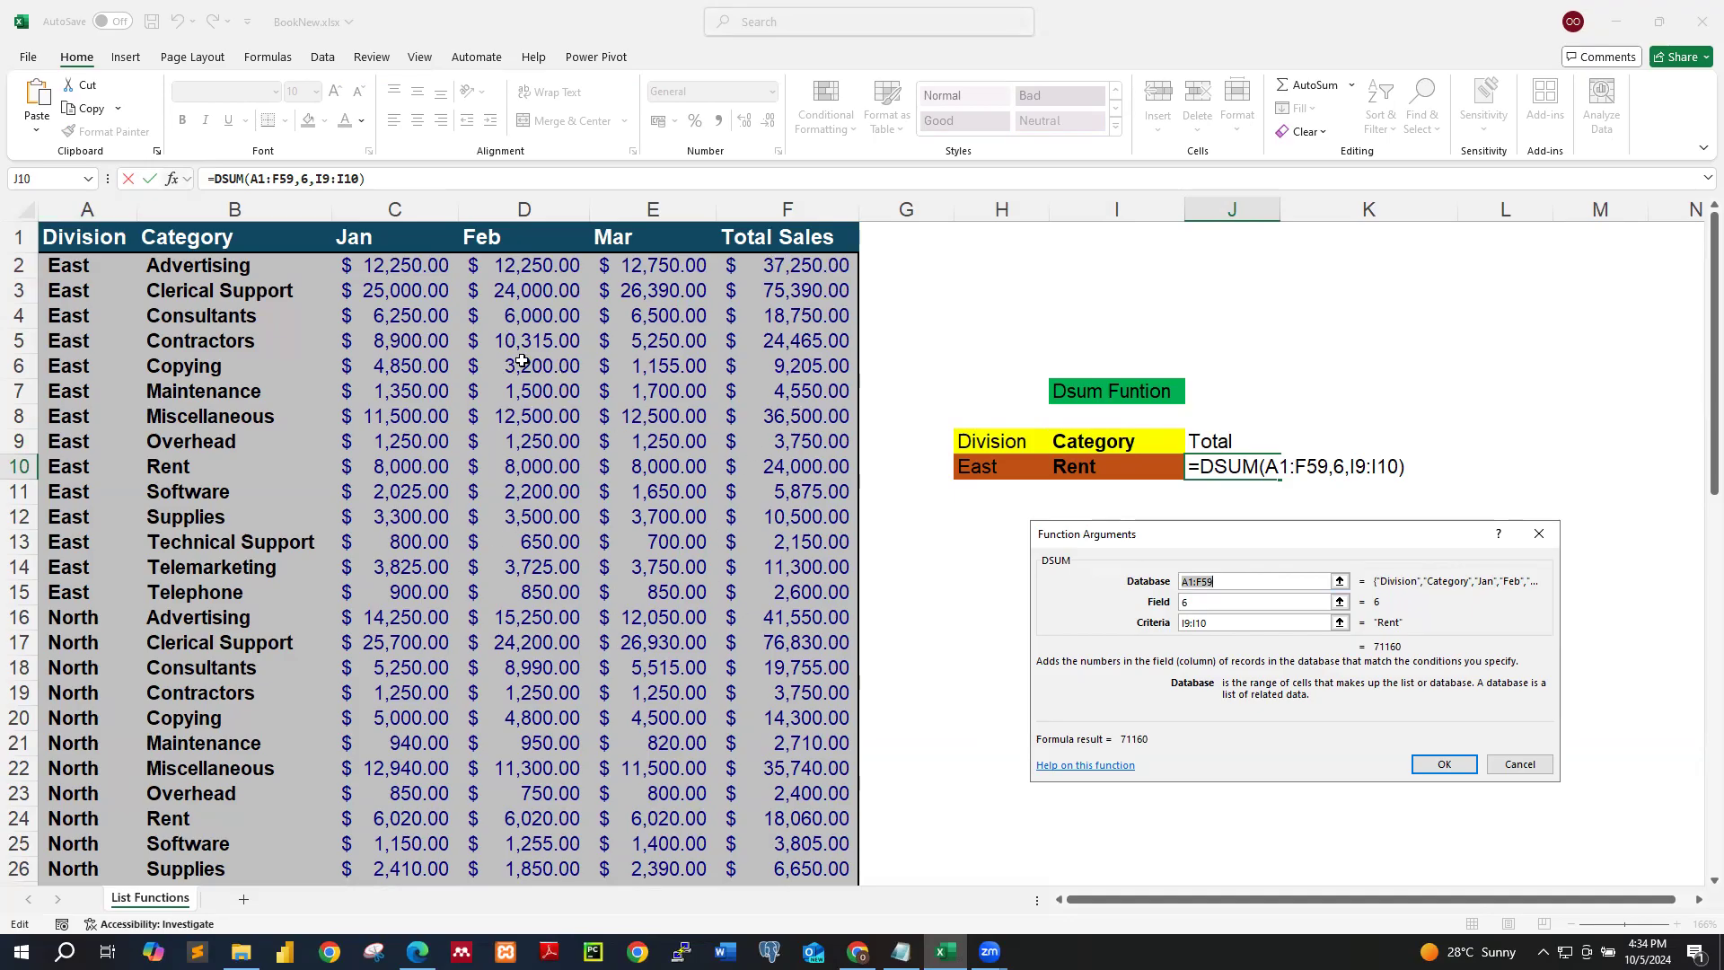
pyautogui.click(1214, 603)
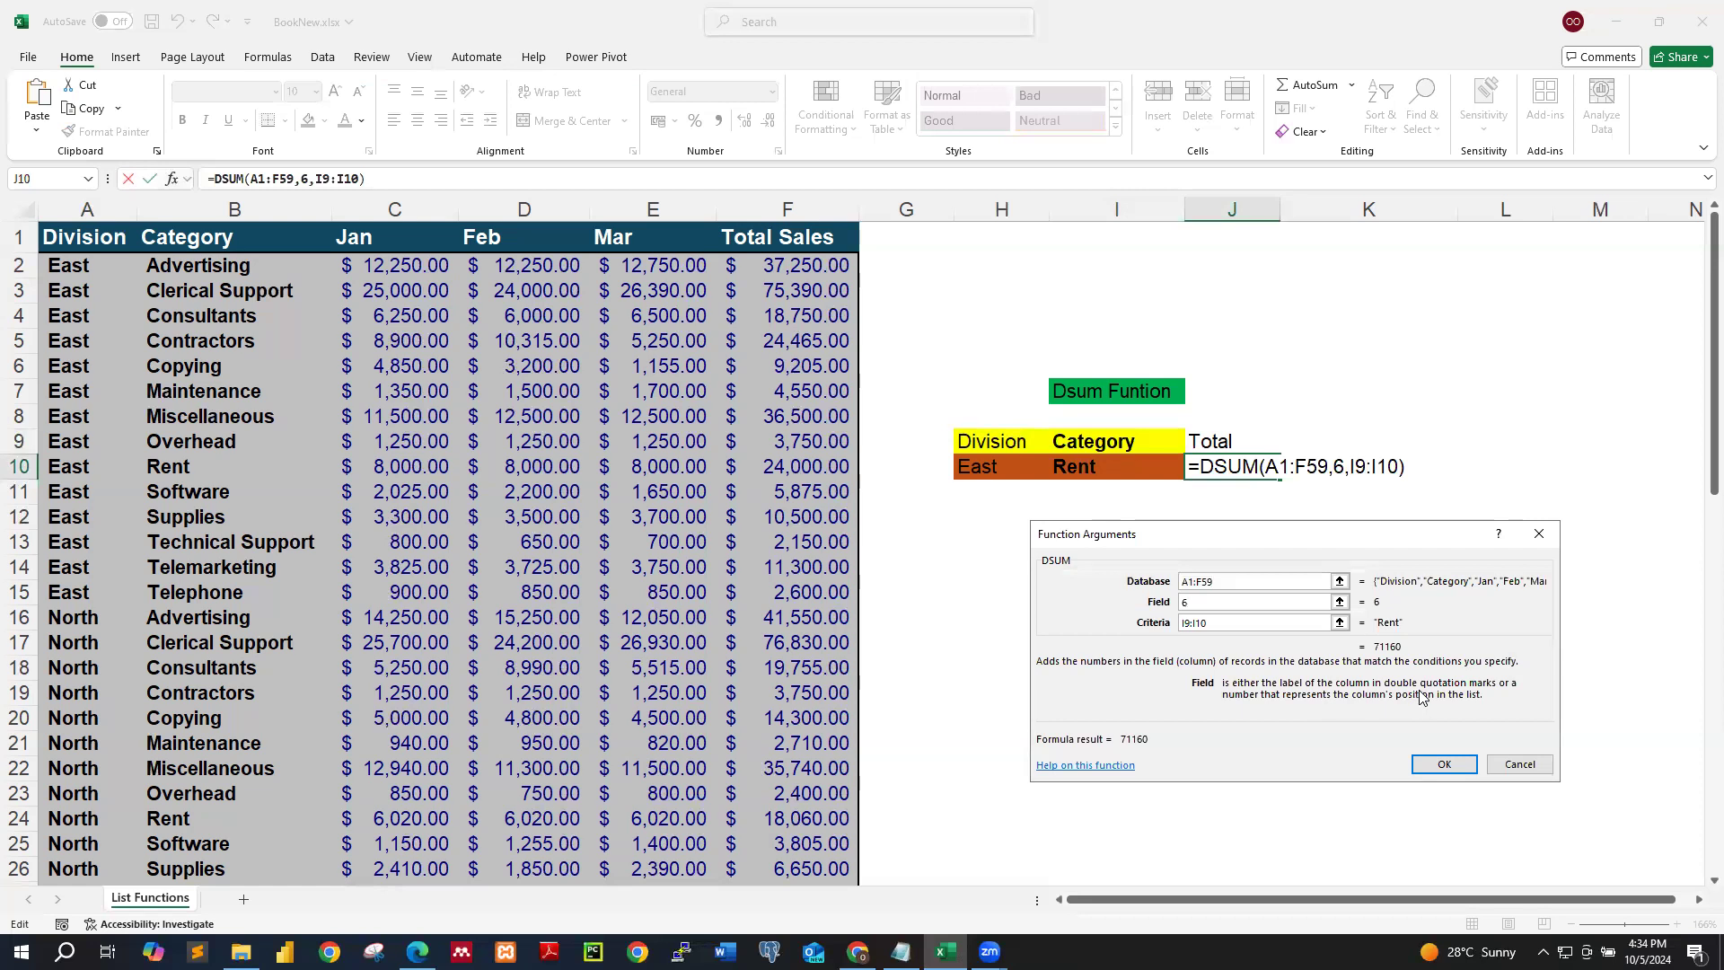
pyautogui.click(1200, 607)
pyautogui.click(1223, 623)
pyautogui.click(1224, 610)
pyautogui.click(1219, 621)
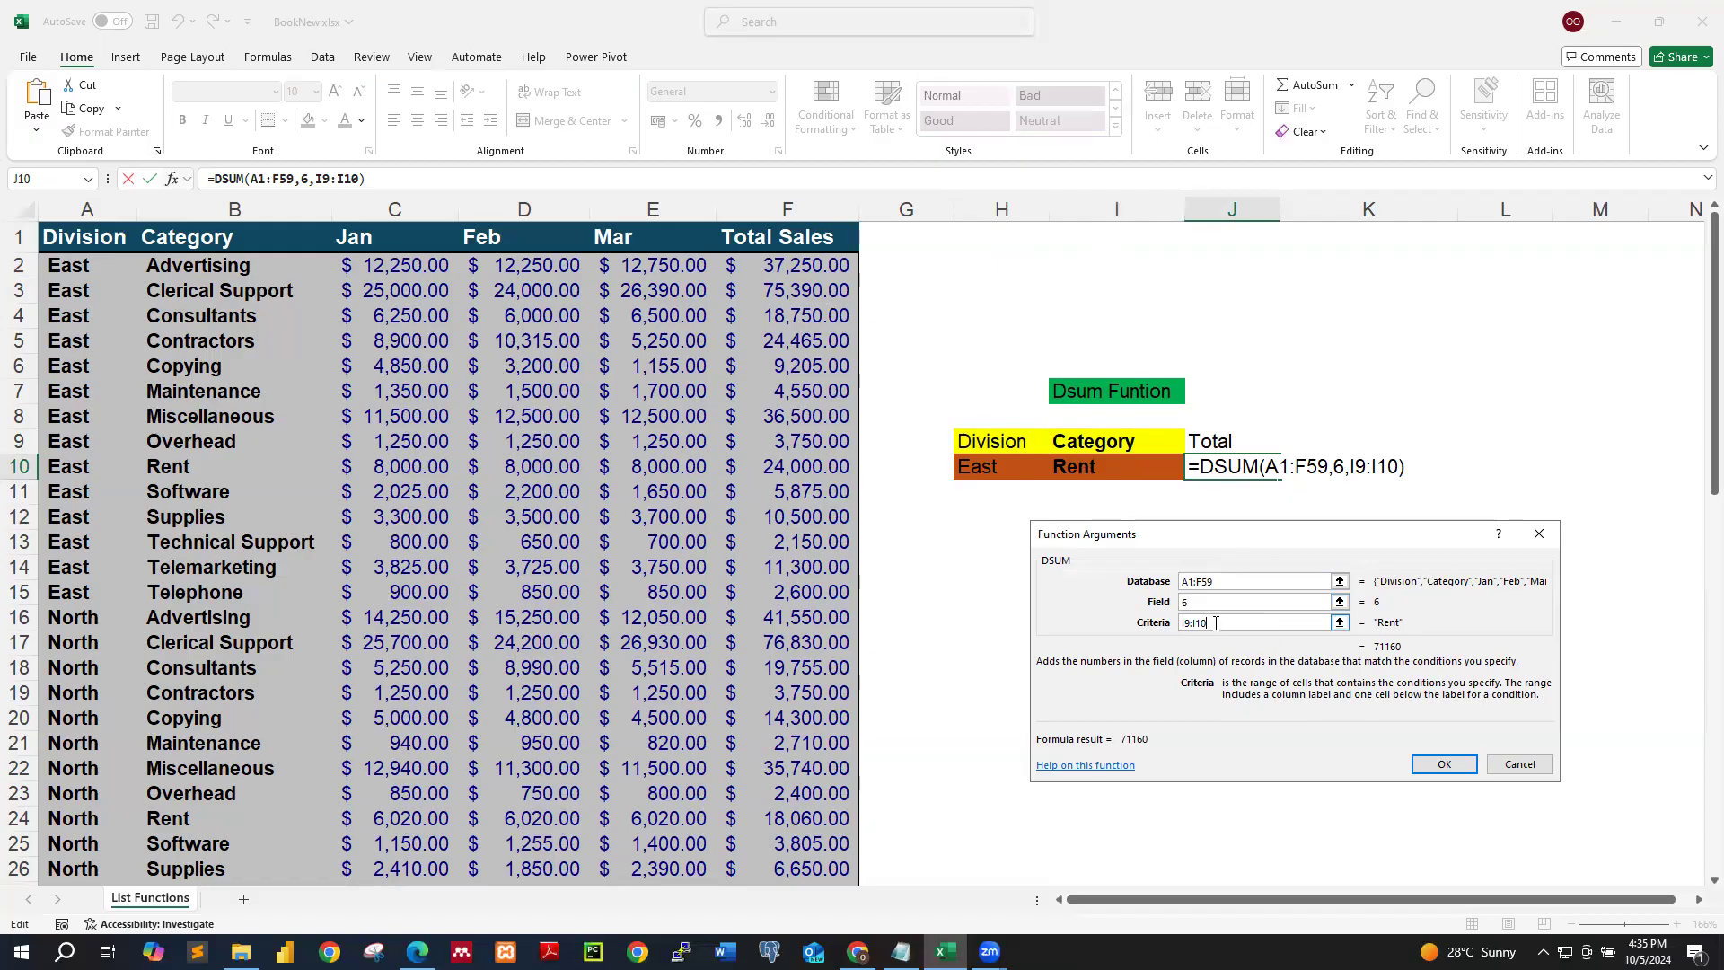
pyautogui.doubleClick(1183, 623)
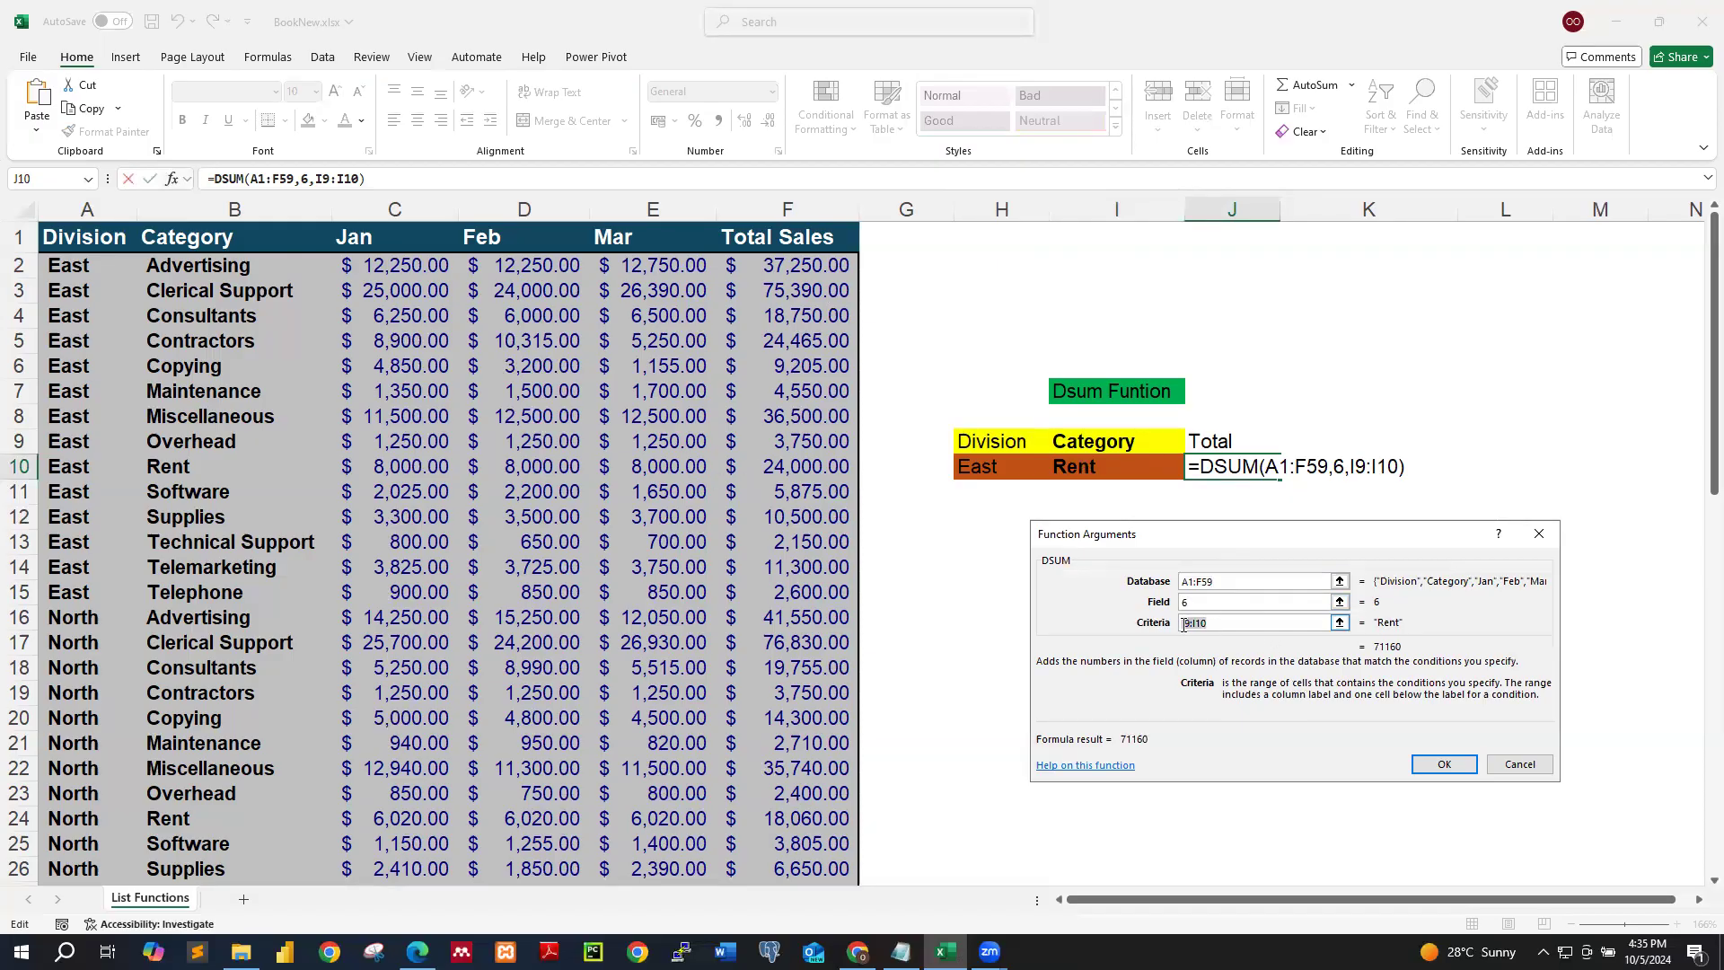
pyautogui.press('BackSpace')
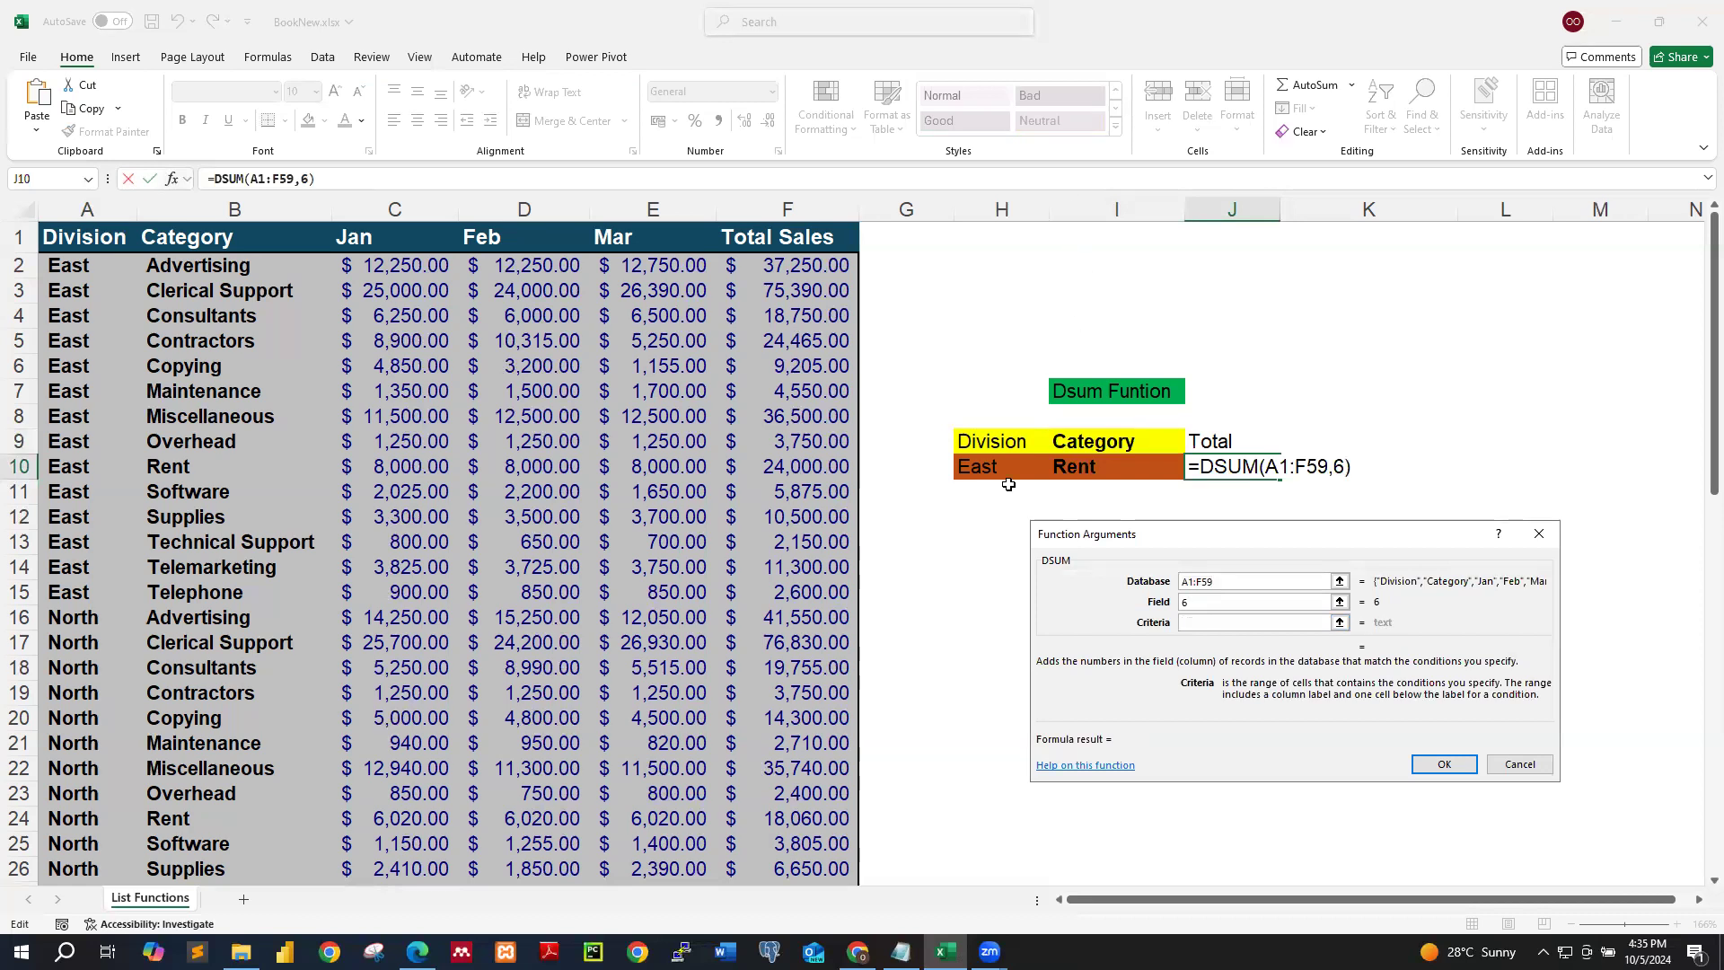
pyautogui.moveTo(994, 447); pyautogui.dragTo(1102, 465)
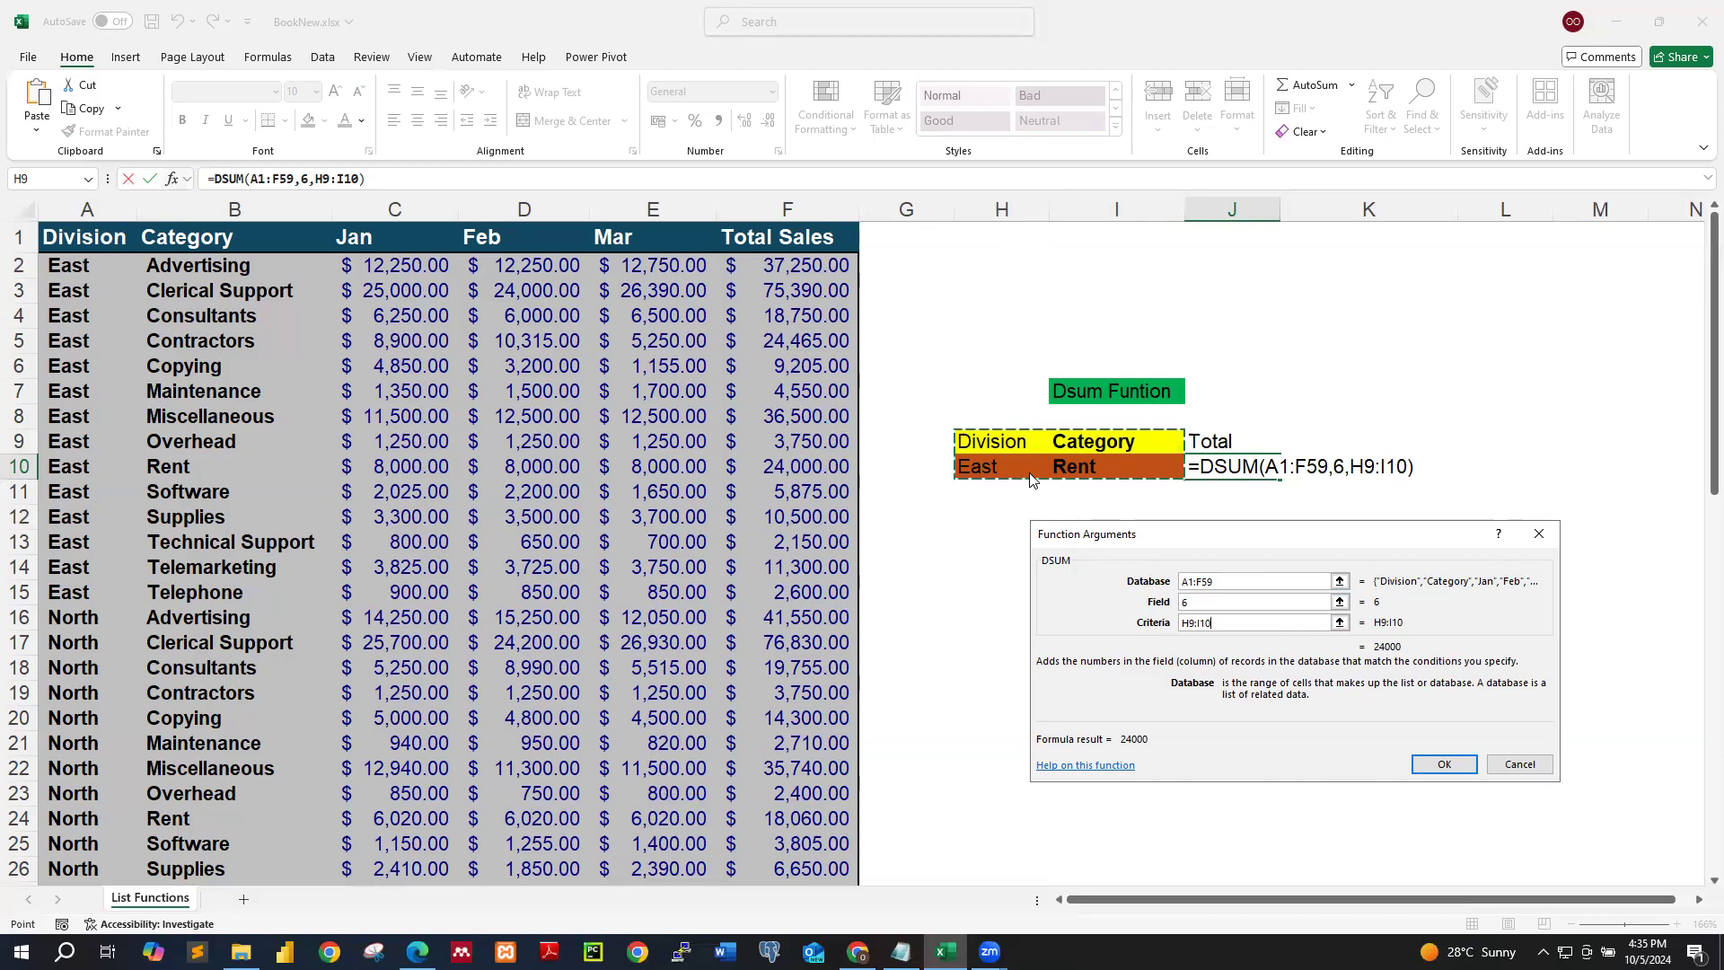
pyautogui.click(1434, 764)
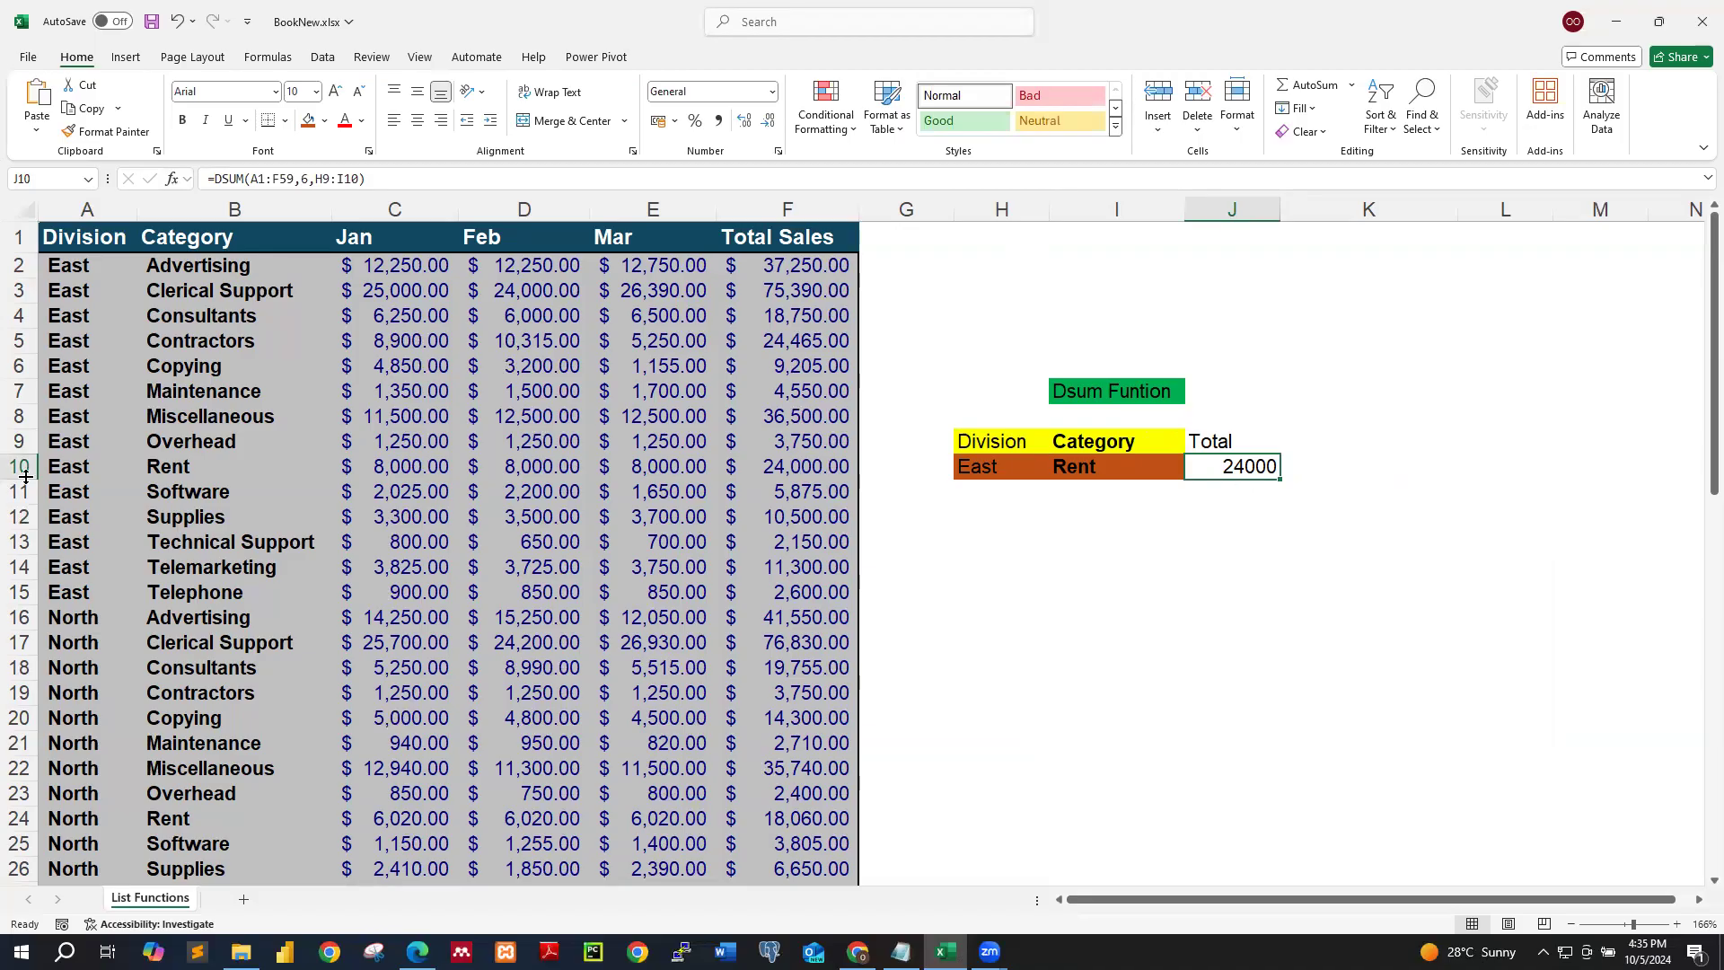
# Step: Enter North as a second division criterion in cell H11, below East
pyautogui.click(196, 470)
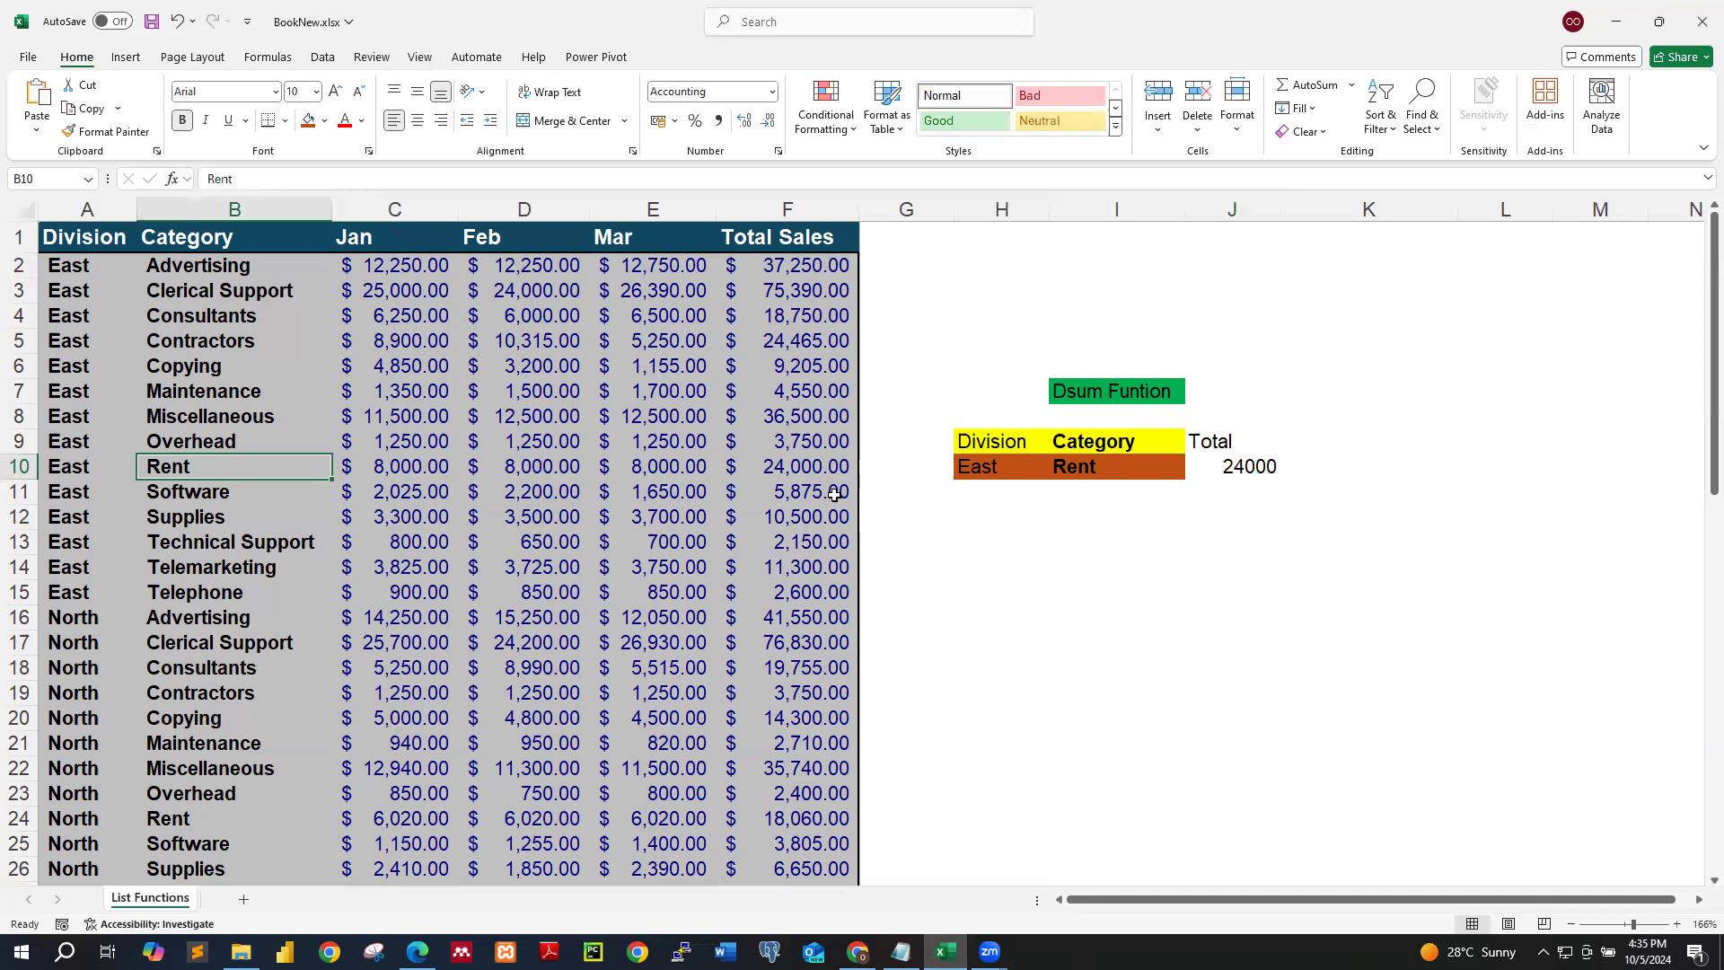
pyautogui.click(980, 495)
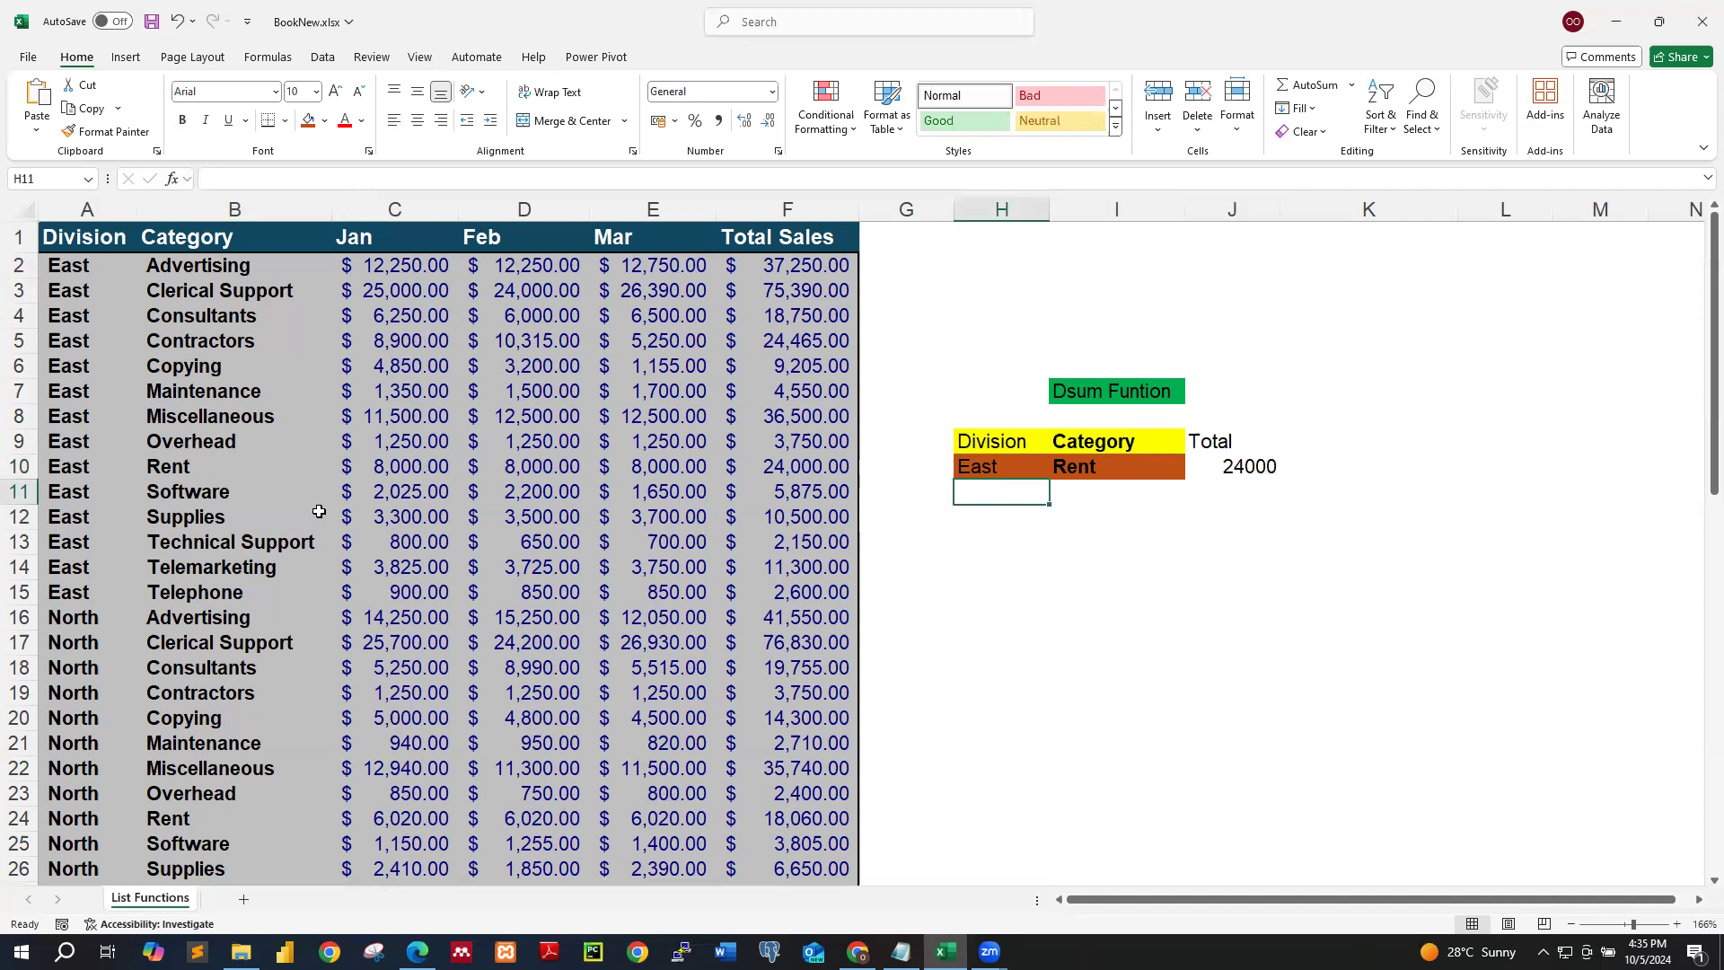
pyautogui.doubleClick(1005, 488)
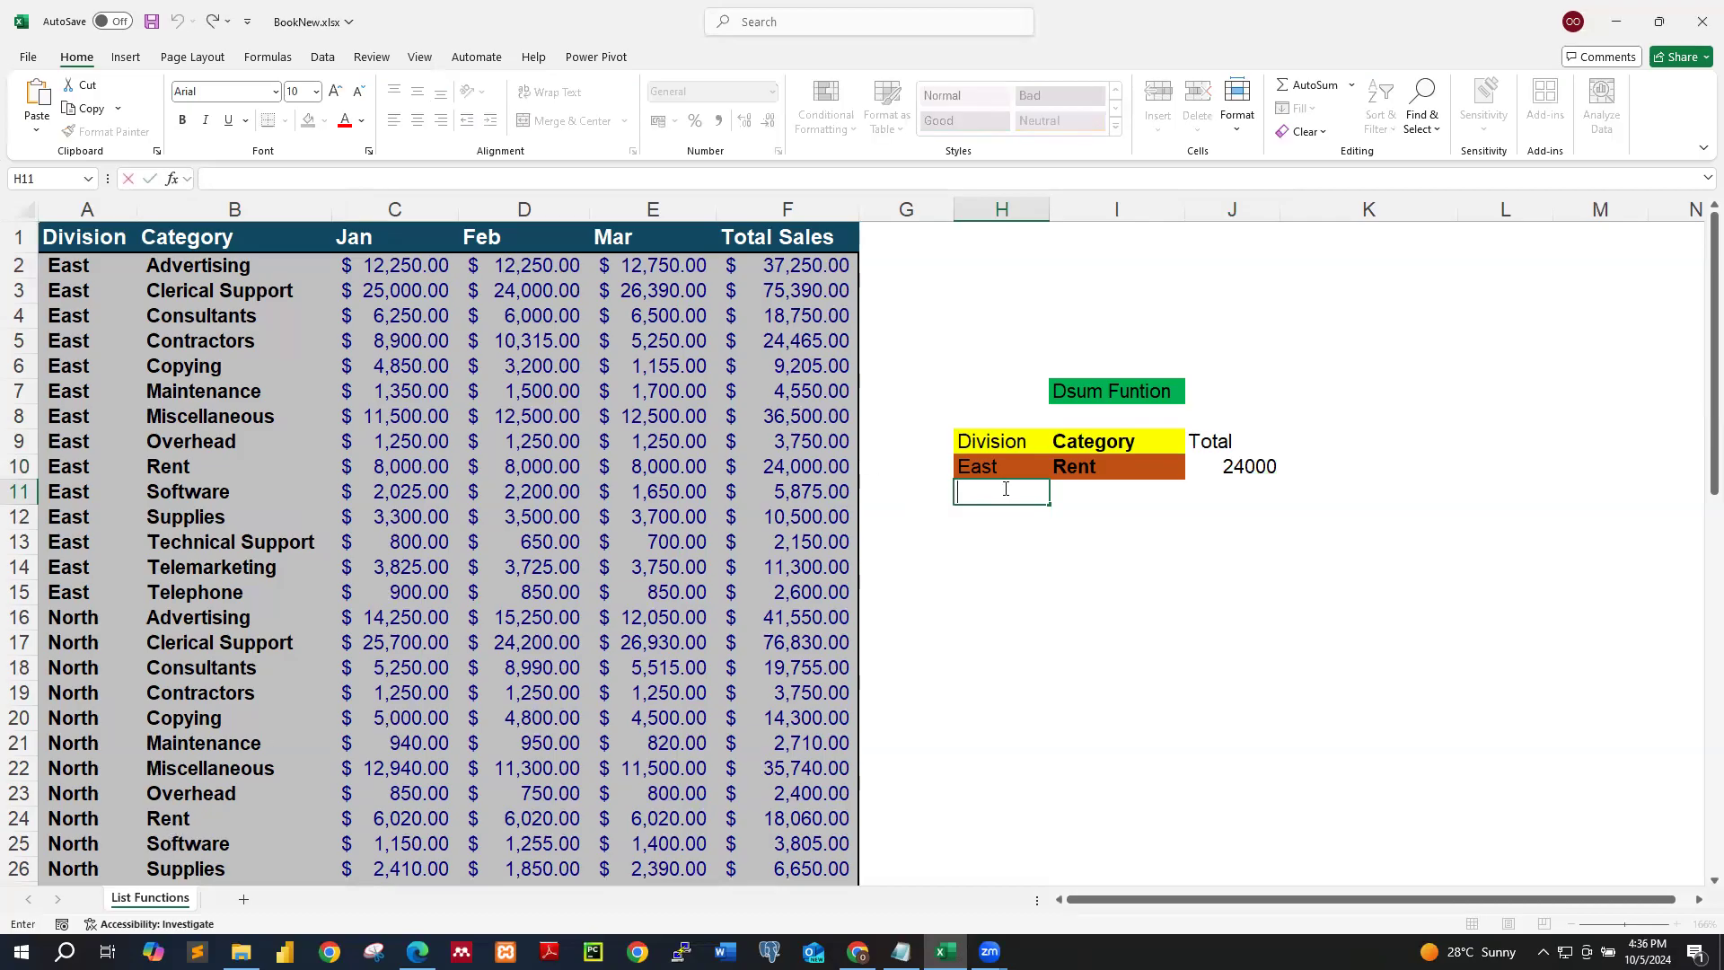
pyautogui.write('Northh')
pyautogui.press('BackSpace')
pyautogui.click(1046, 534)
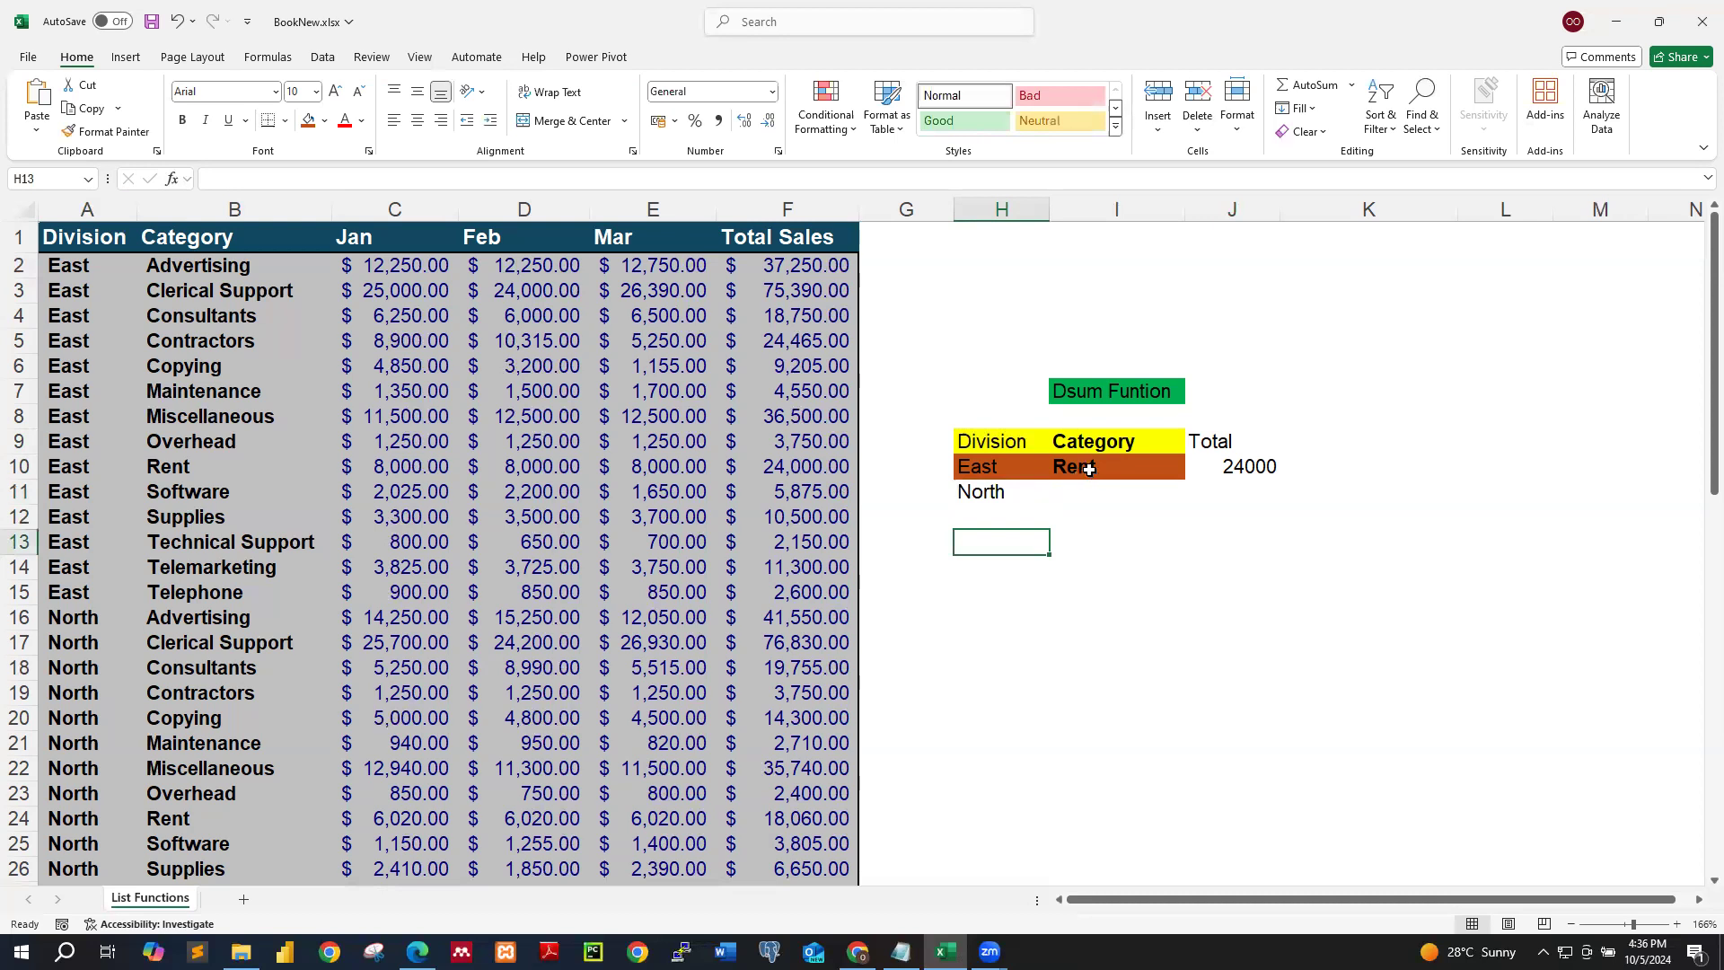
# Step: Enter Telephone as the category criterion in cell I11, beside North
pyautogui.click(1003, 492)
pyautogui.click(1082, 494)
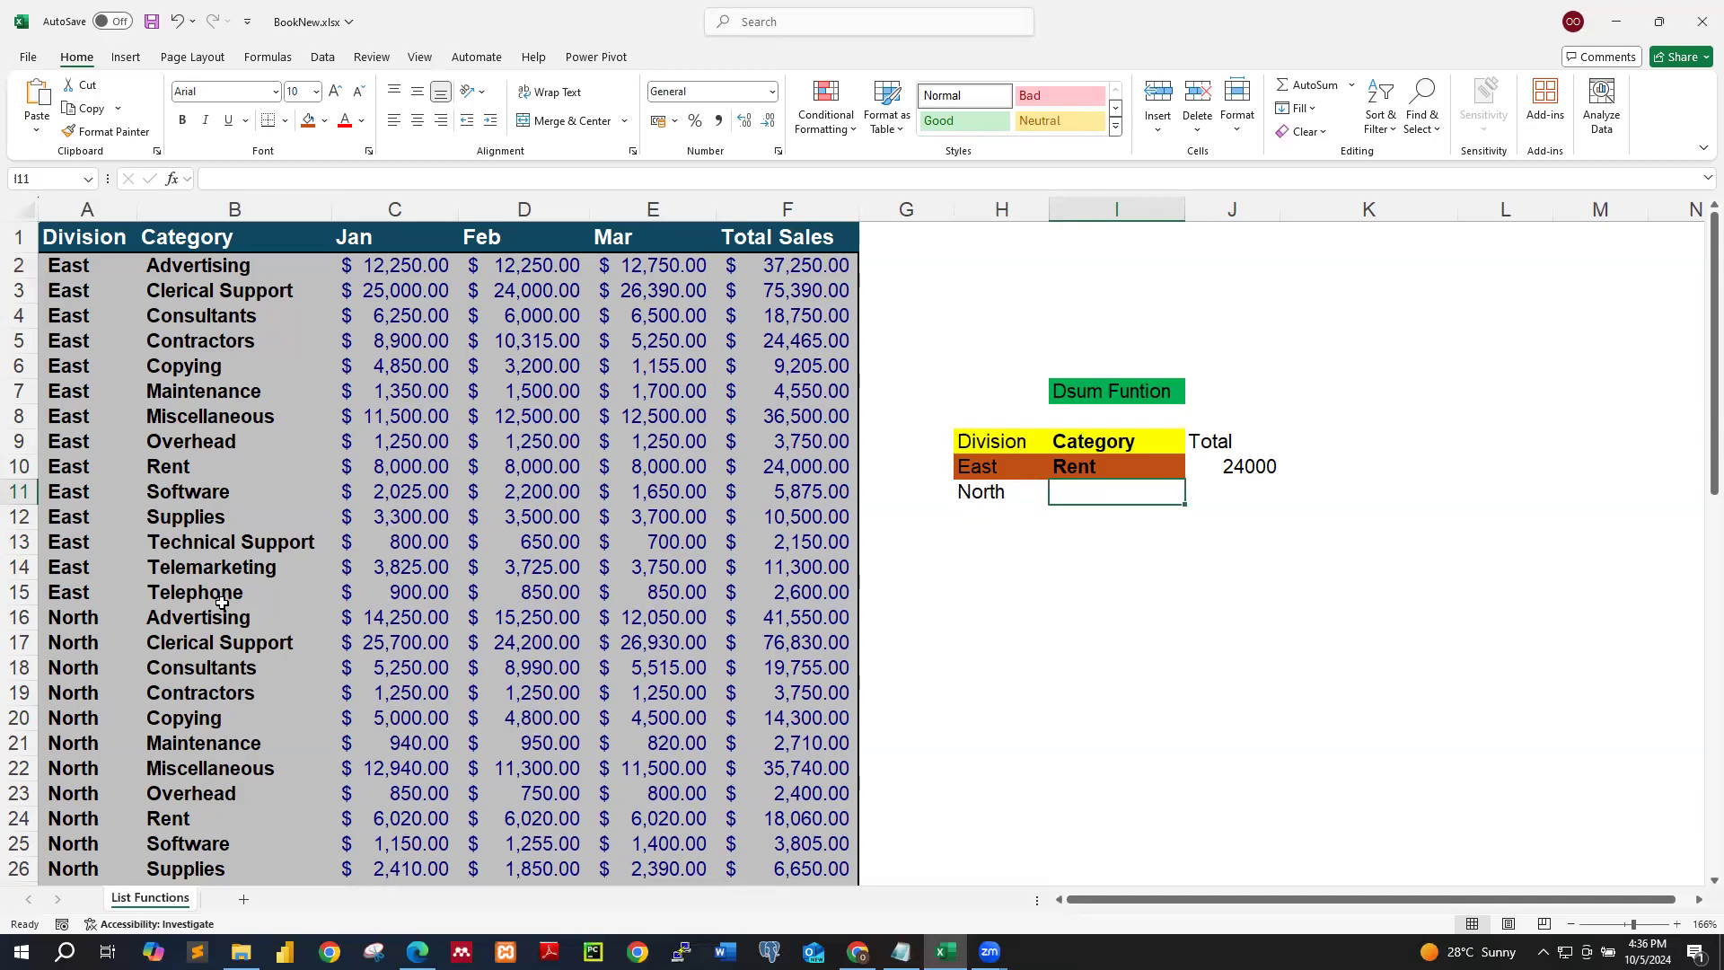
pyautogui.doubleClick(1132, 493)
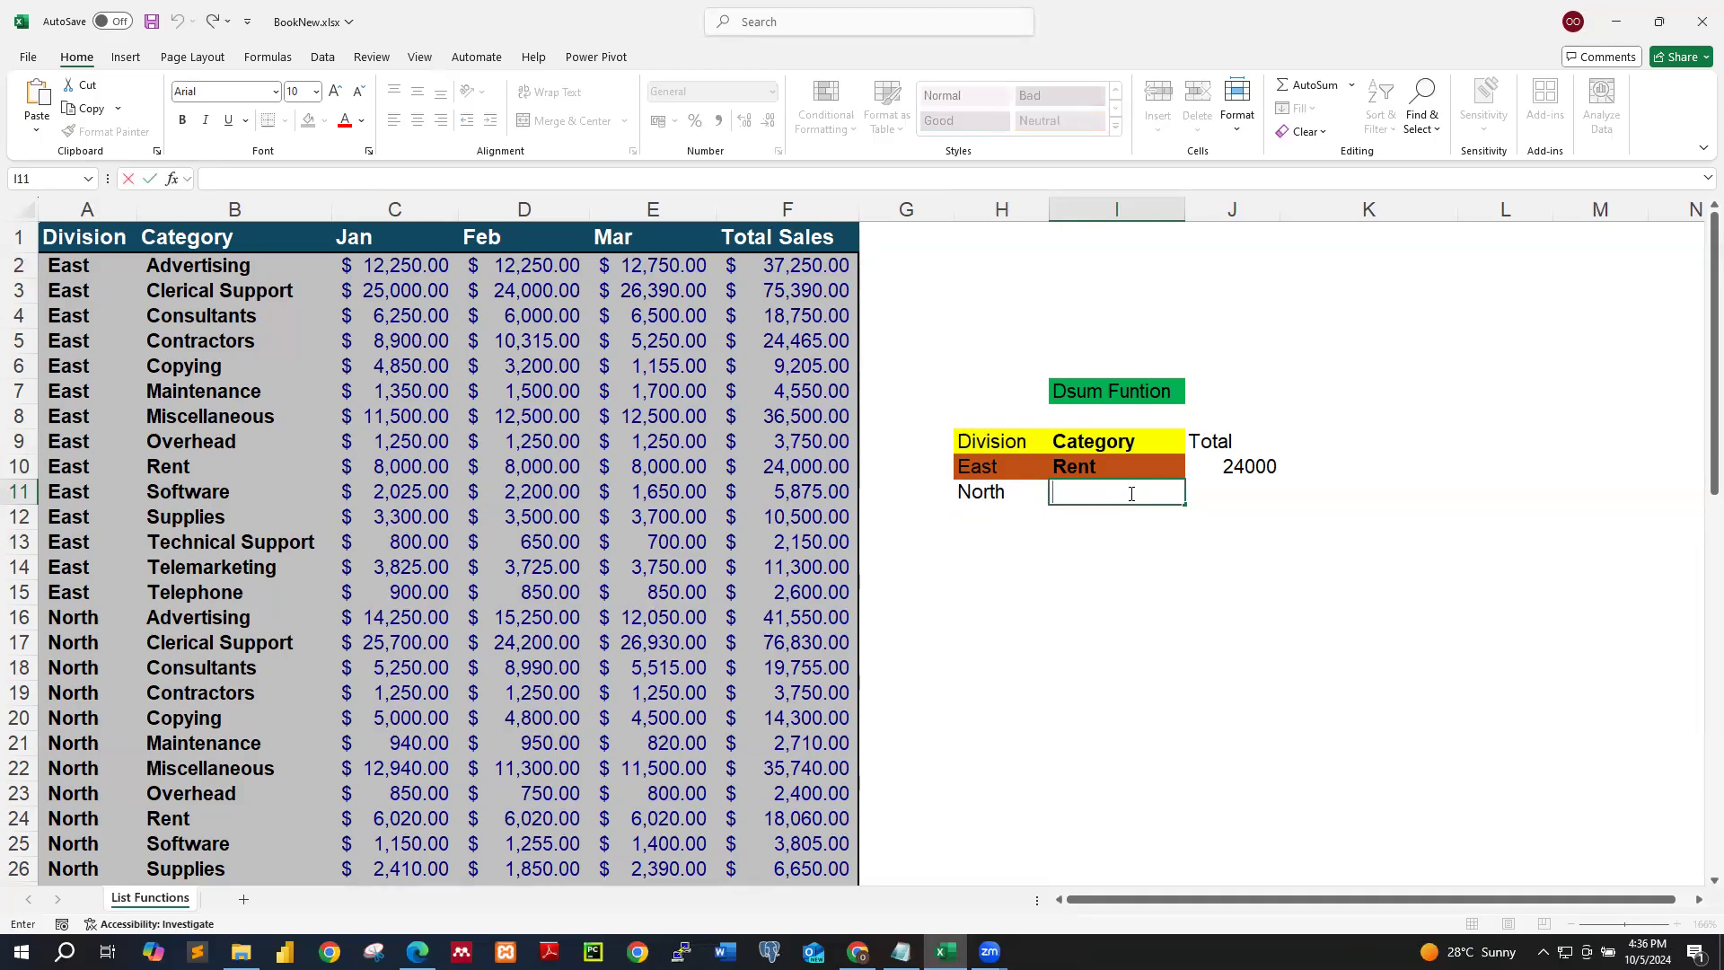
pyautogui.write('Telephone')
pyautogui.click(1127, 542)
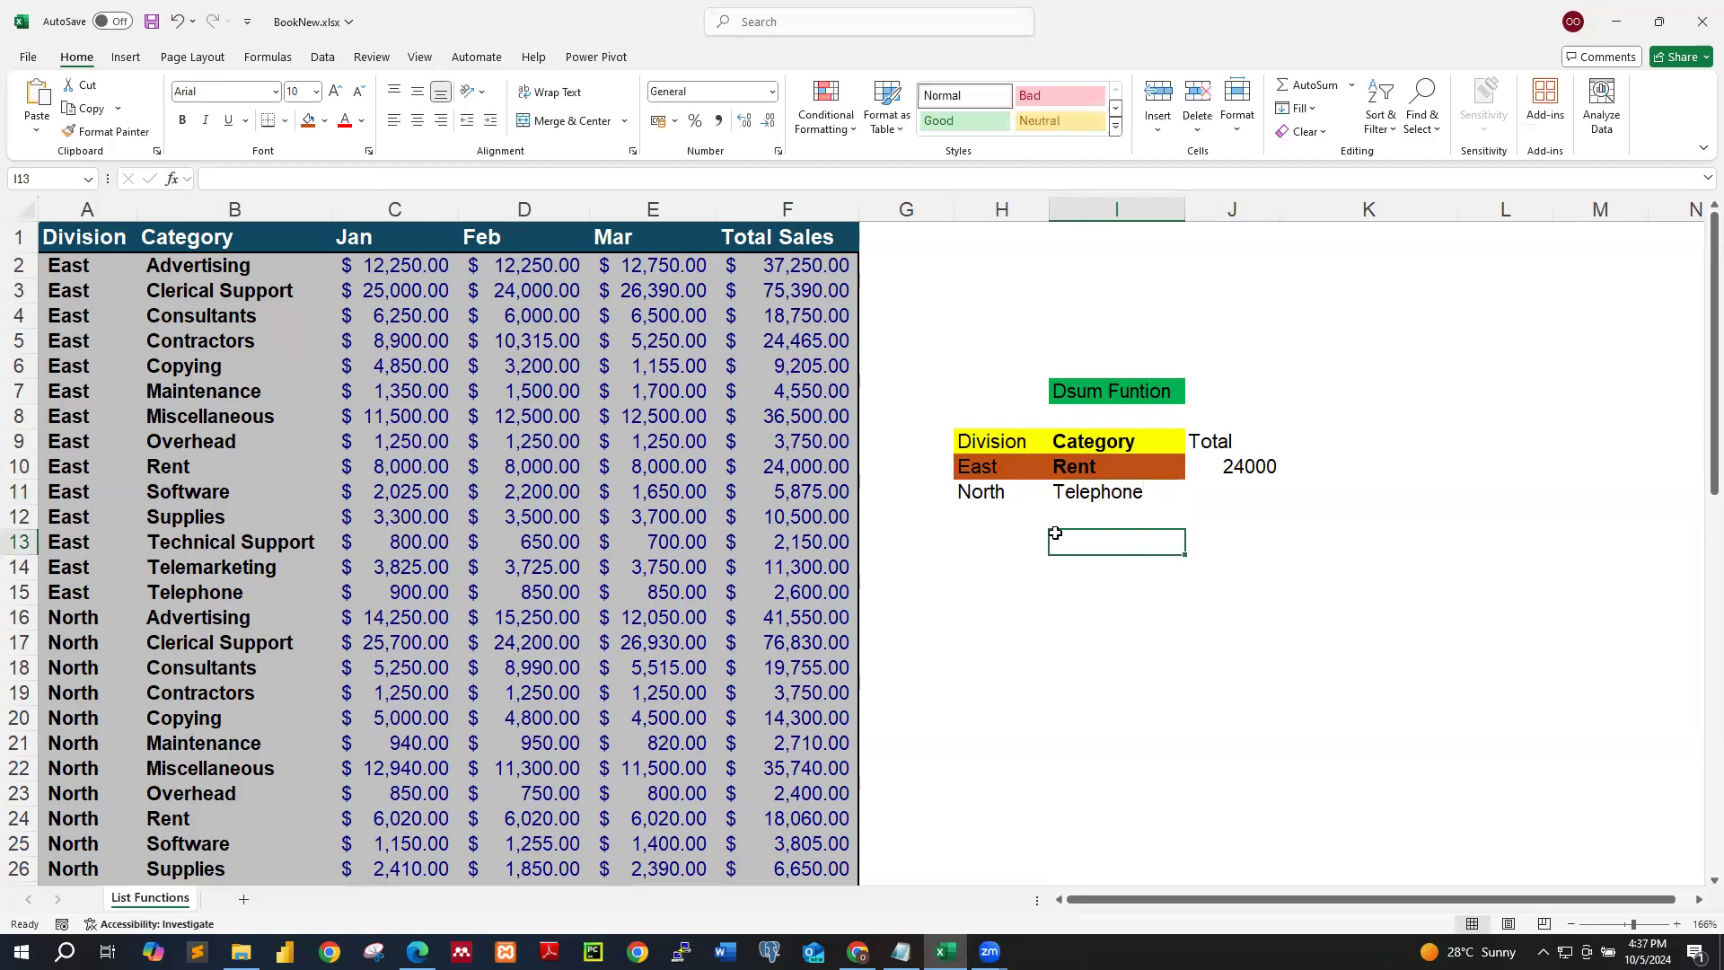
# Step: Fill the second criteria row in H11:I11 with light green
pyautogui.moveTo(967, 490); pyautogui.dragTo(1086, 492)
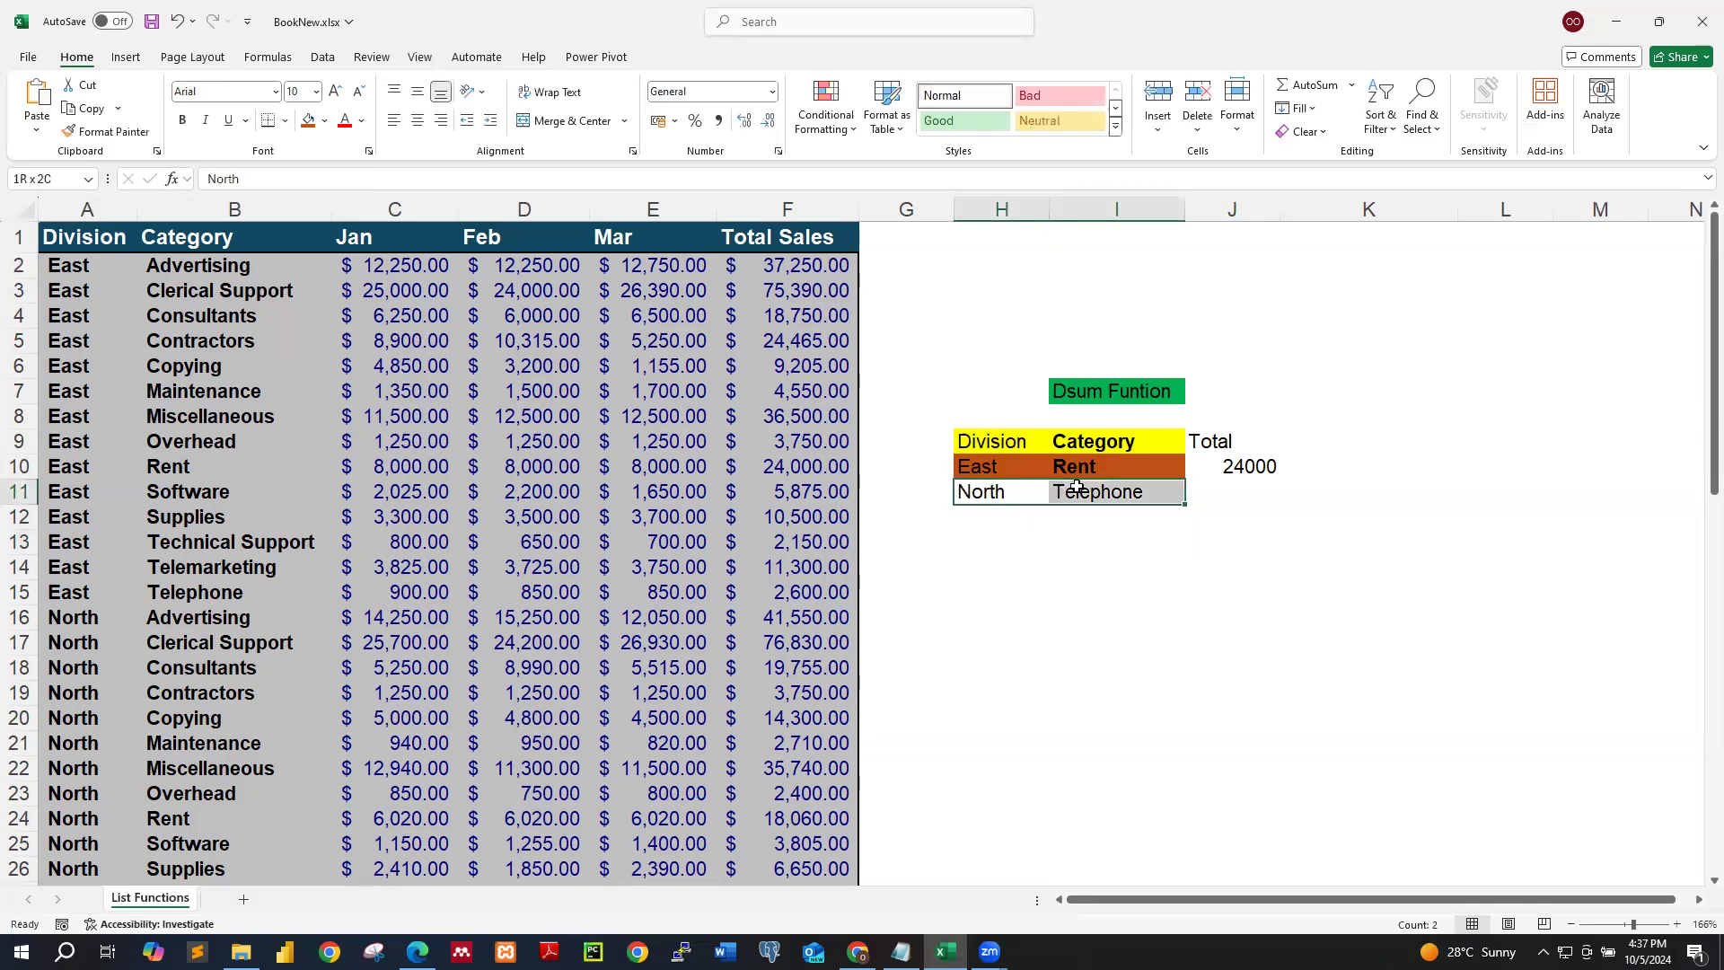
pyautogui.click(326, 122)
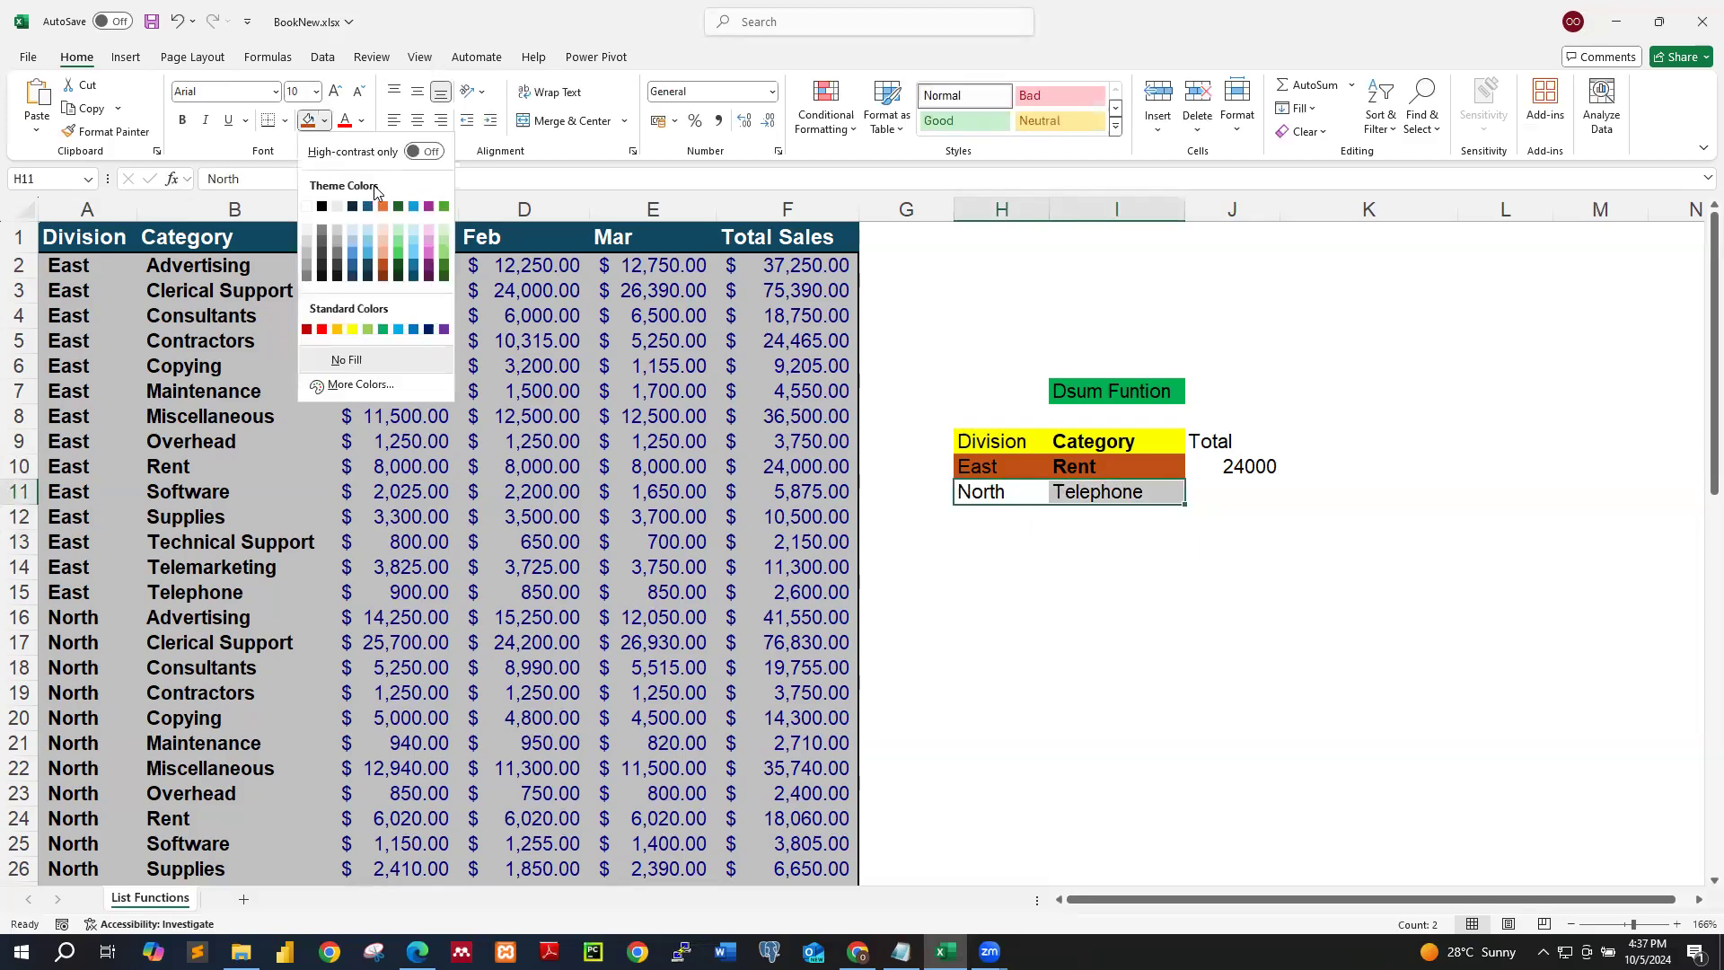
pyautogui.click(397, 240)
pyautogui.click(1140, 564)
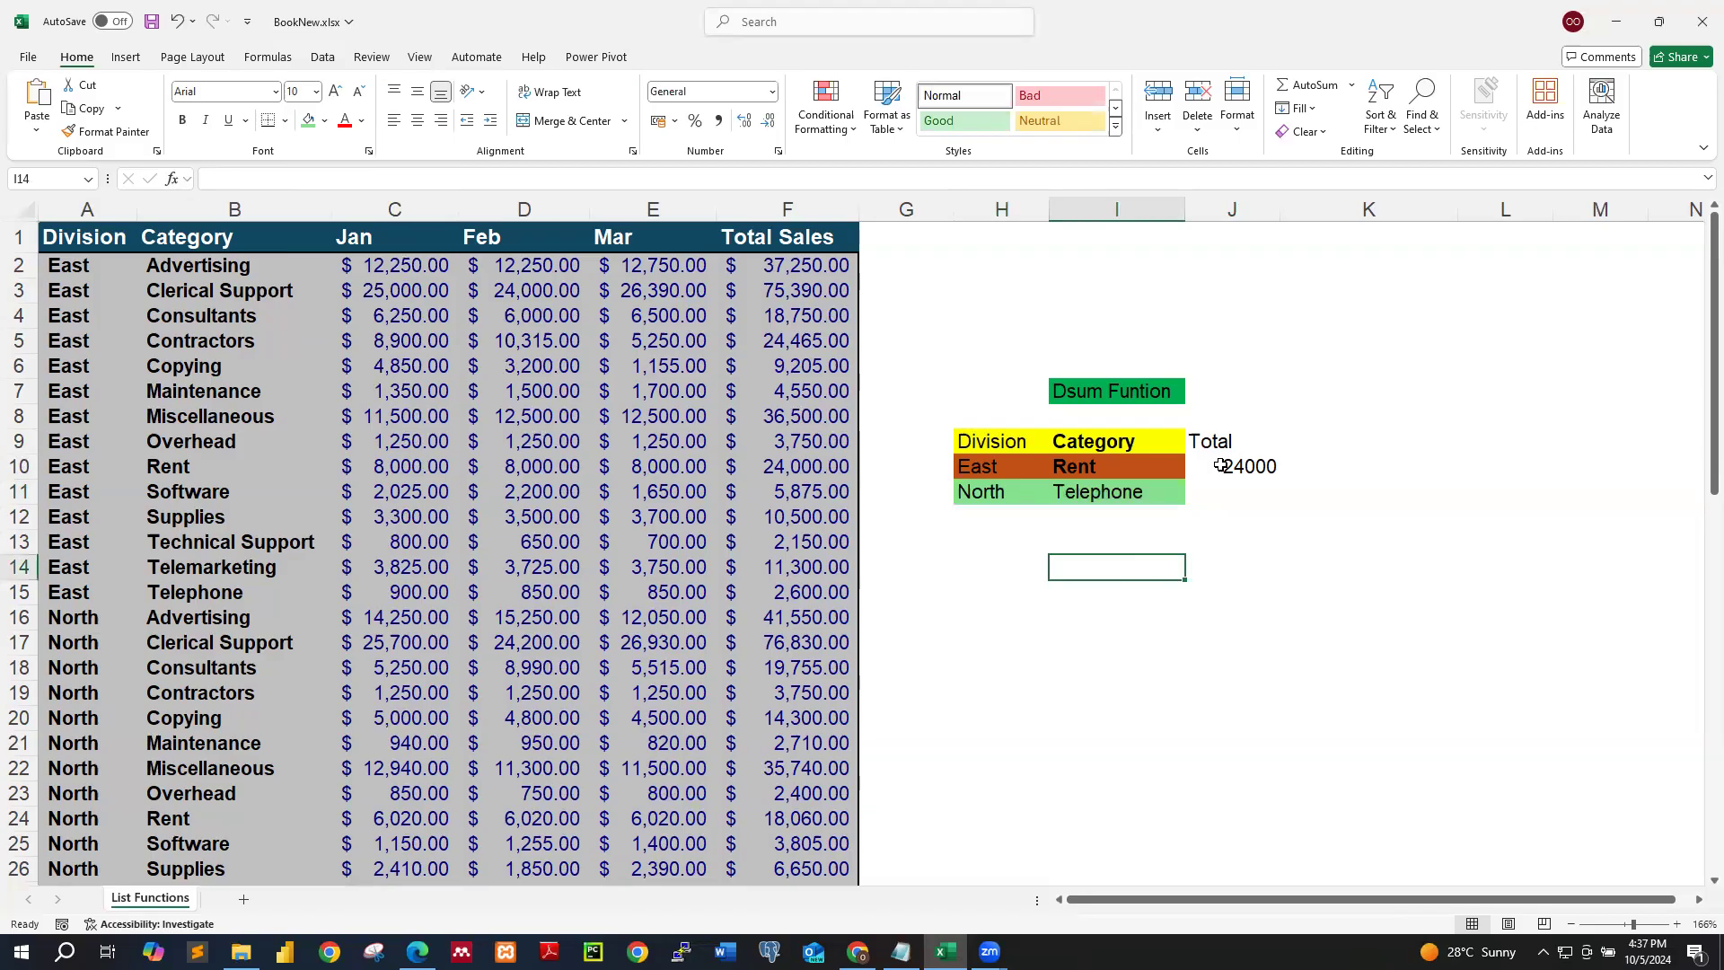
# Step: Examine both criteria rows and compare them with the North Telephone row and its total sales in the table
pyautogui.click(1078, 466)
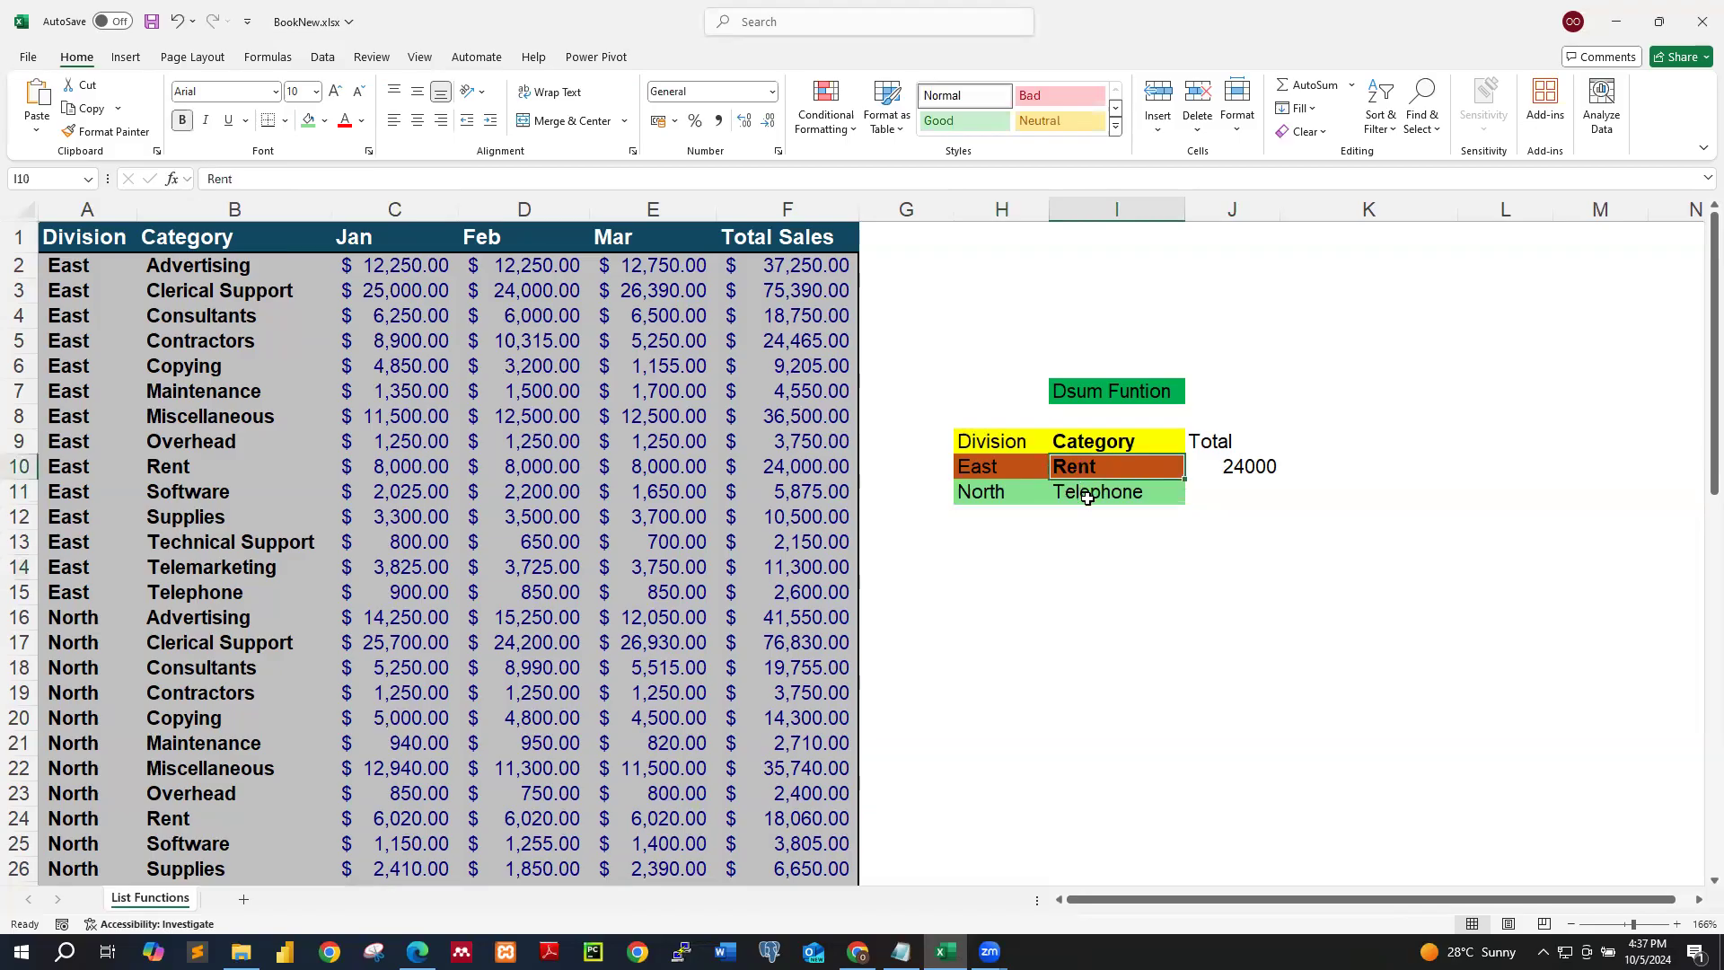
pyautogui.click(1087, 497)
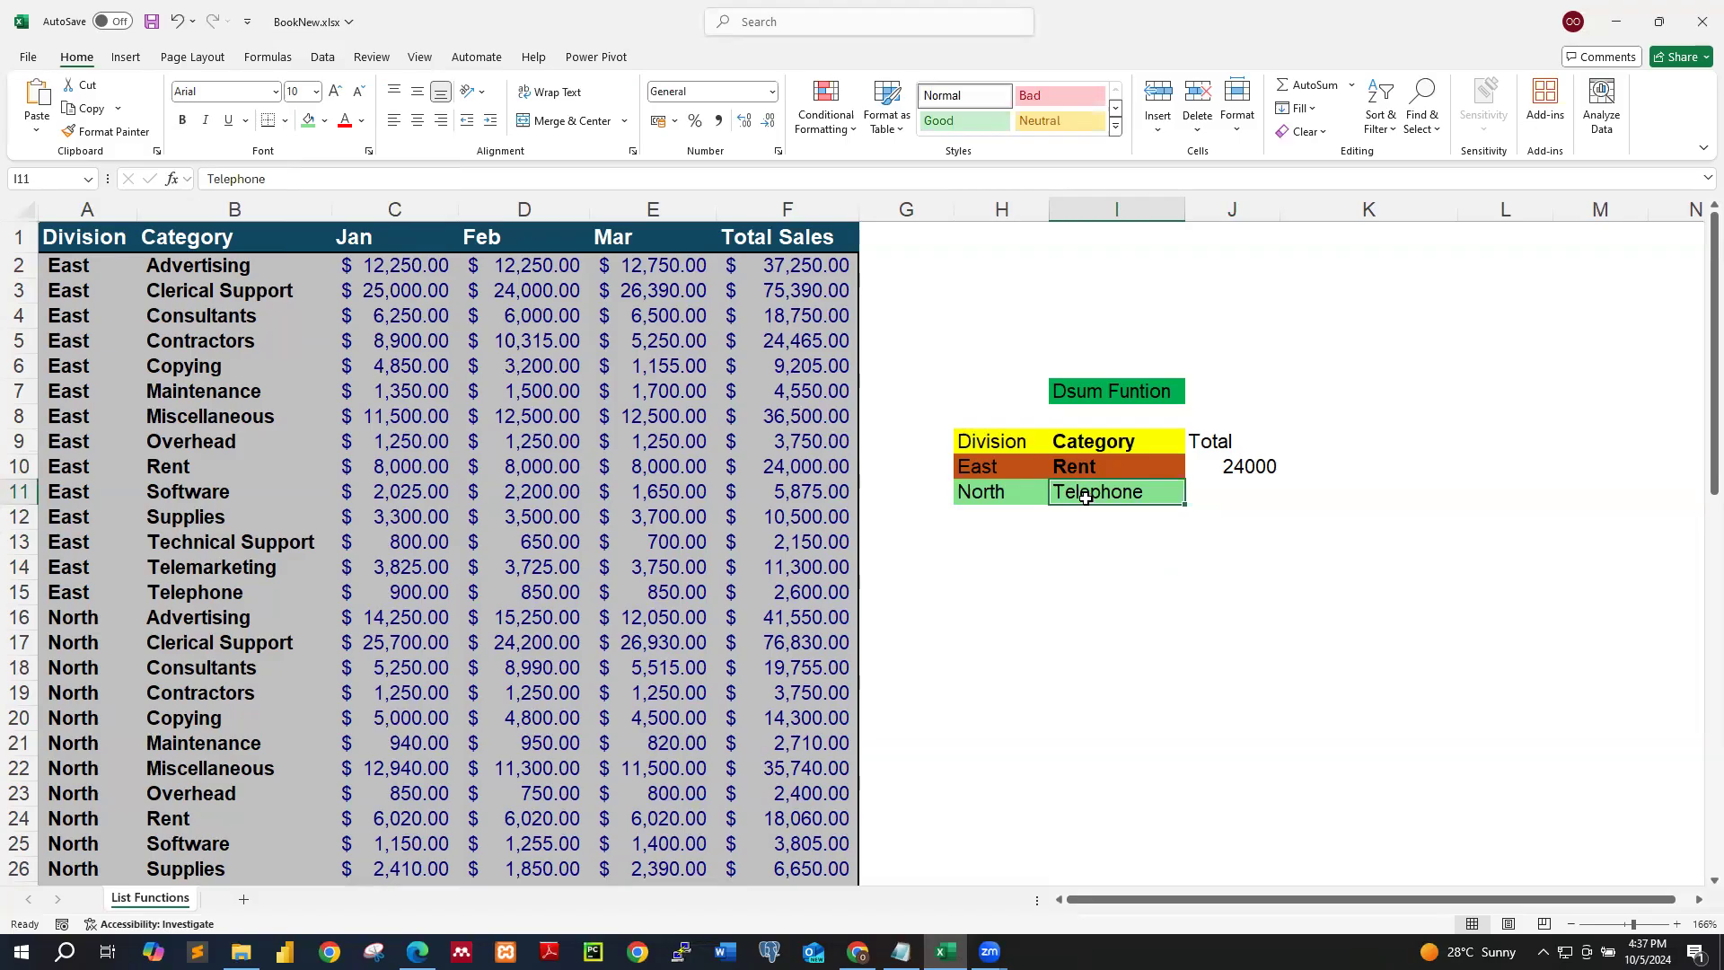
pyautogui.click(1014, 473)
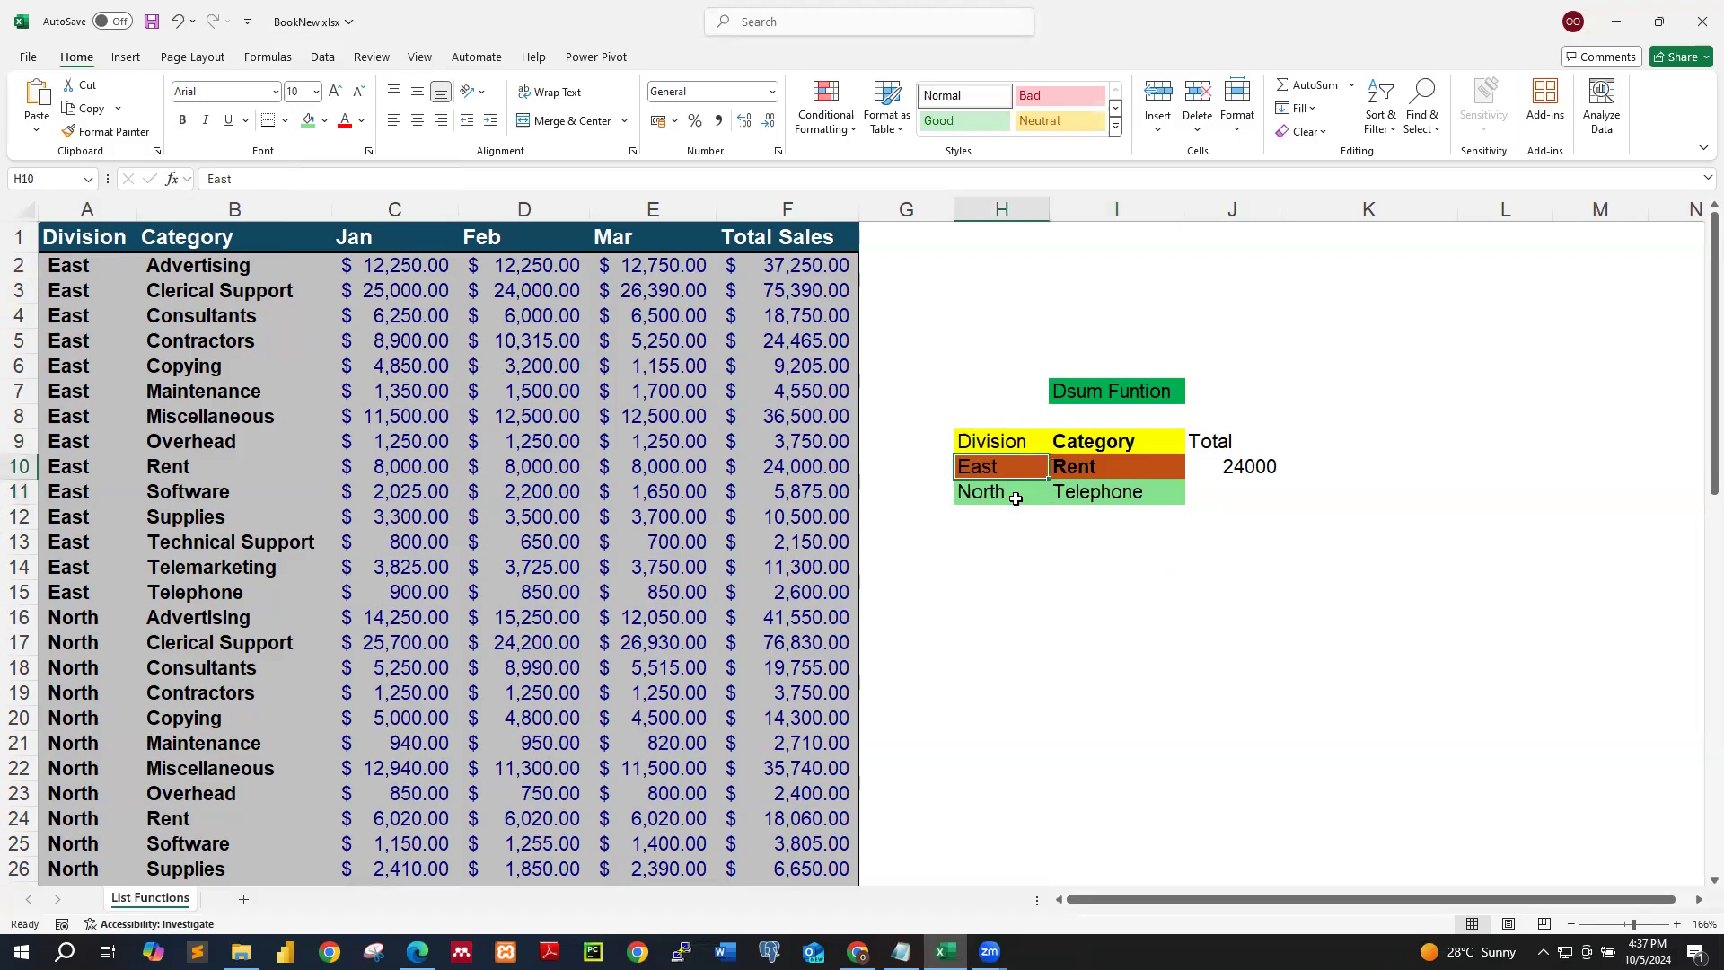
pyautogui.click(1015, 499)
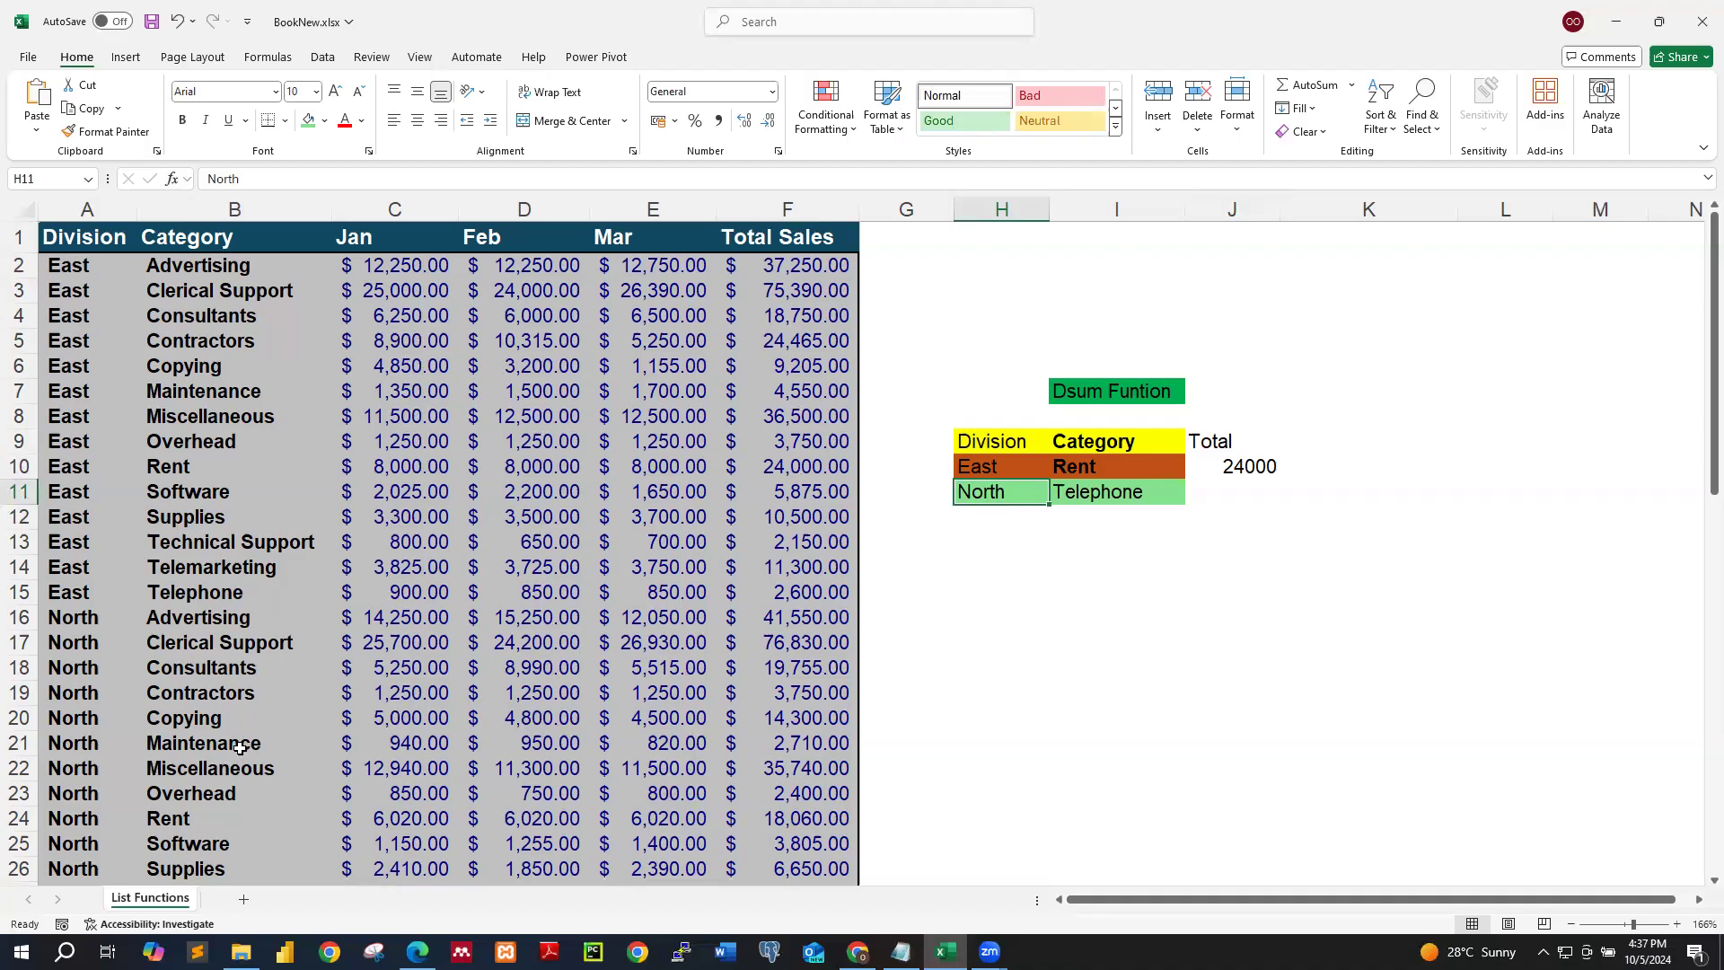
pyautogui.scroll(-2, 240, 748)
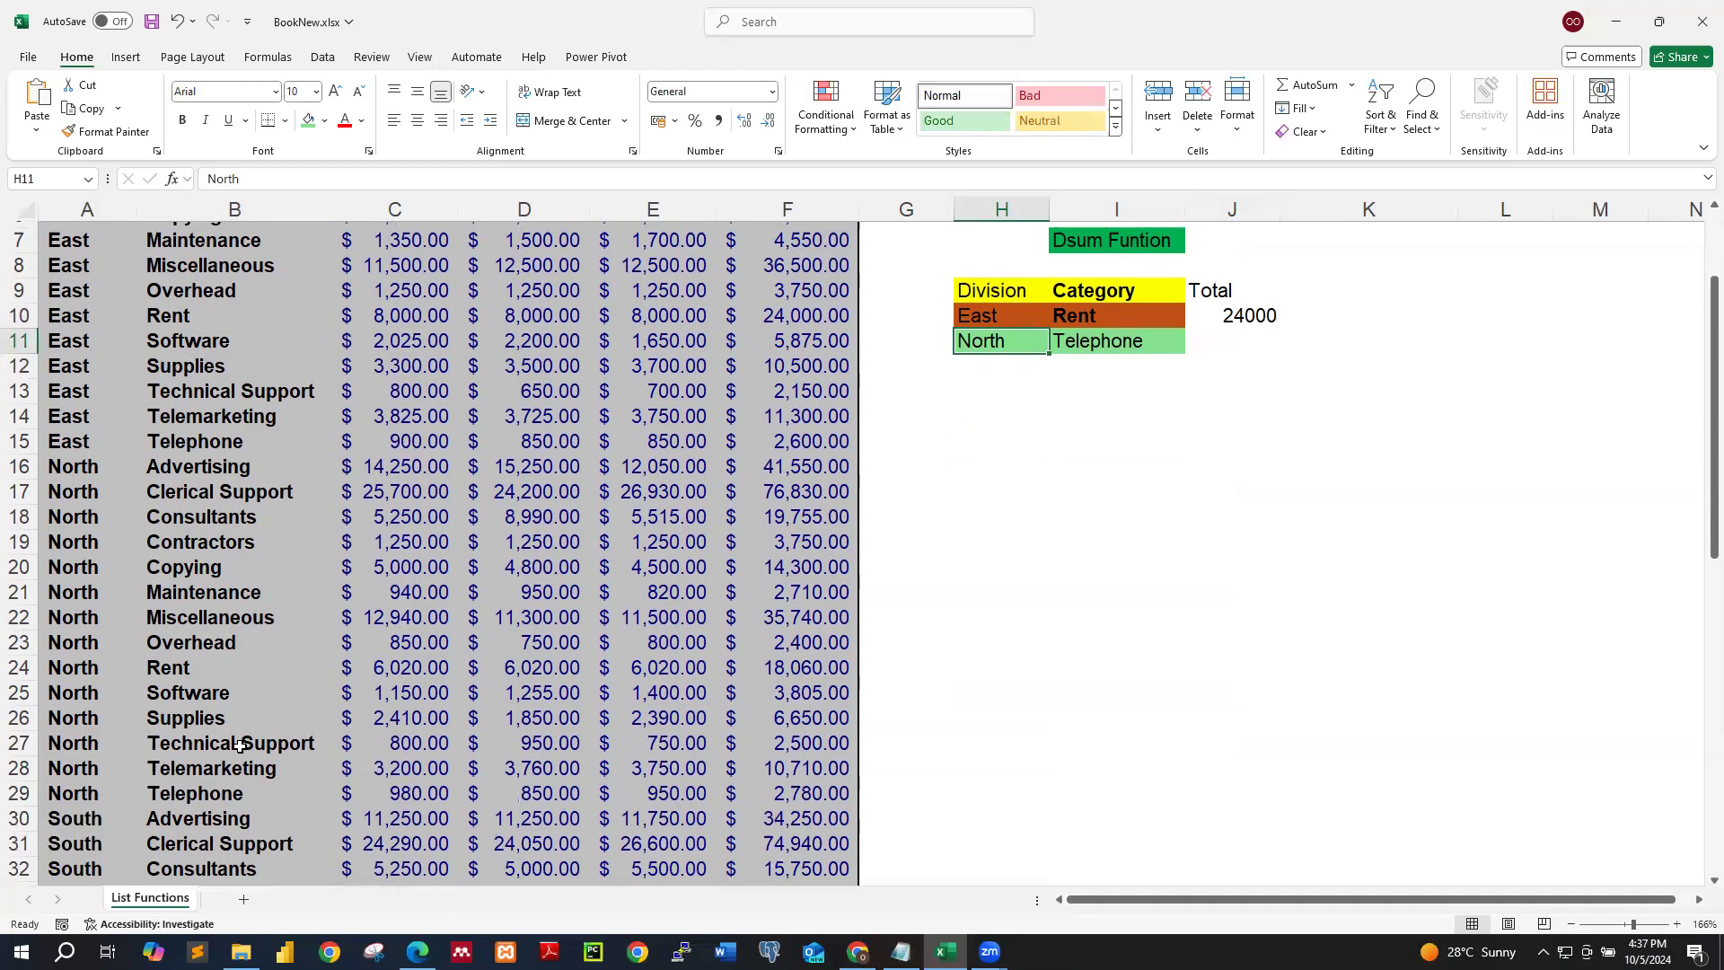
pyautogui.click(227, 799)
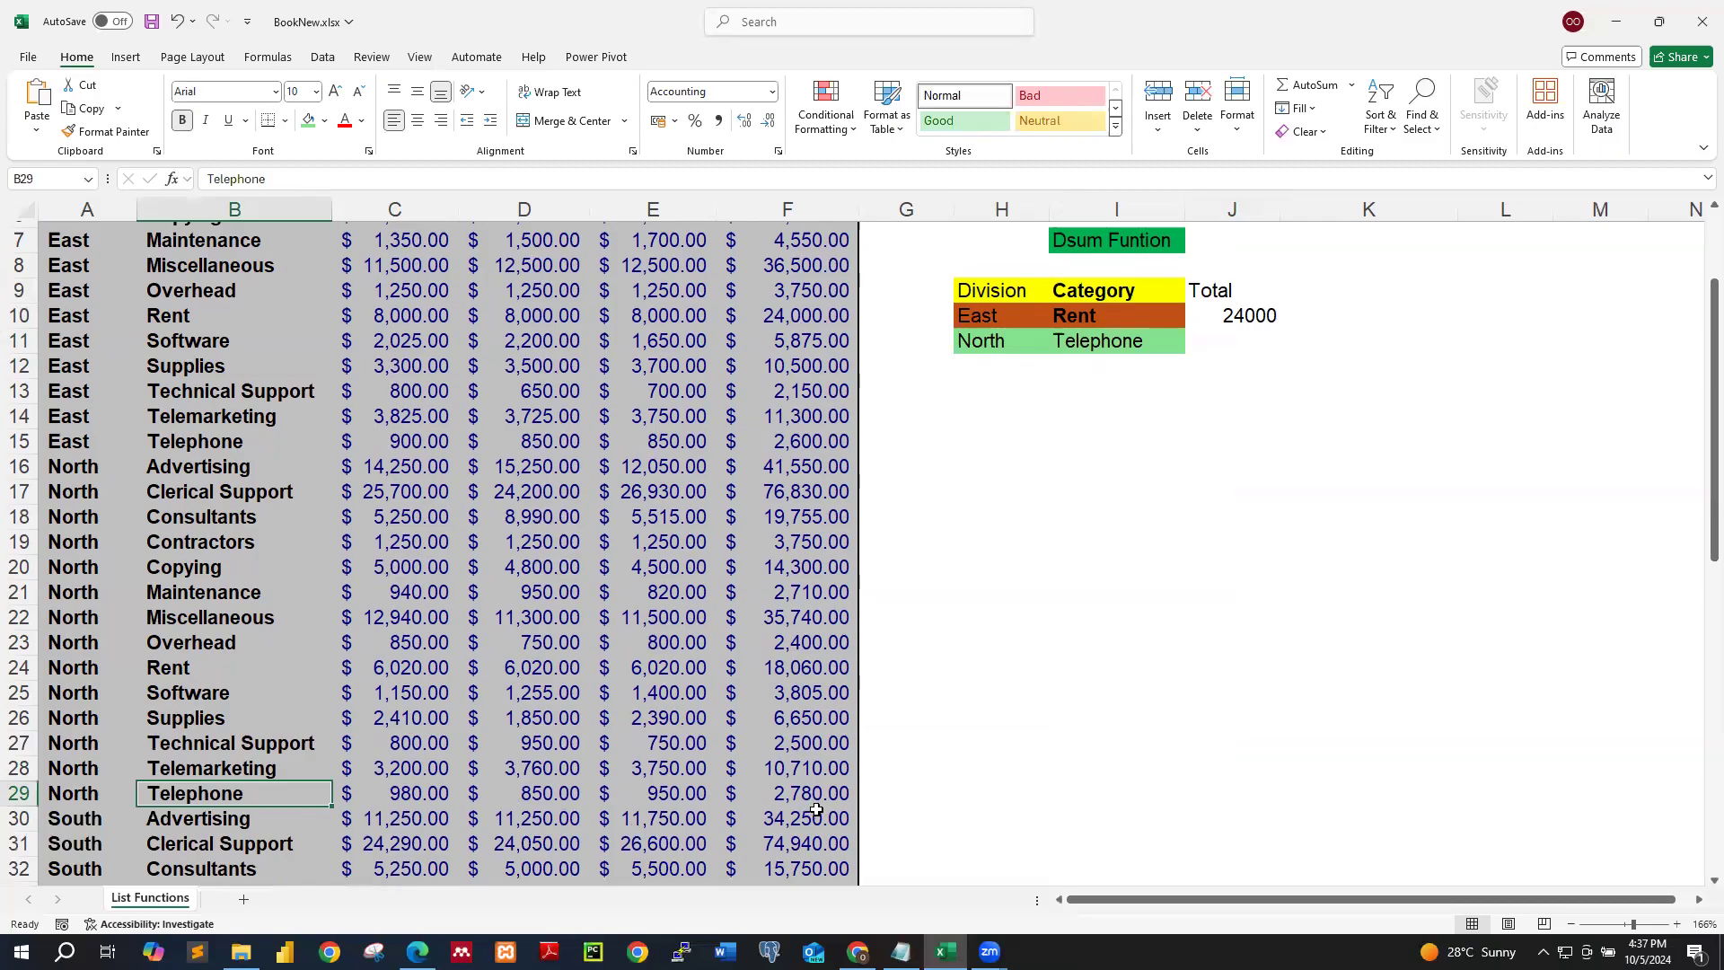
pyautogui.scroll(2, 815, 810)
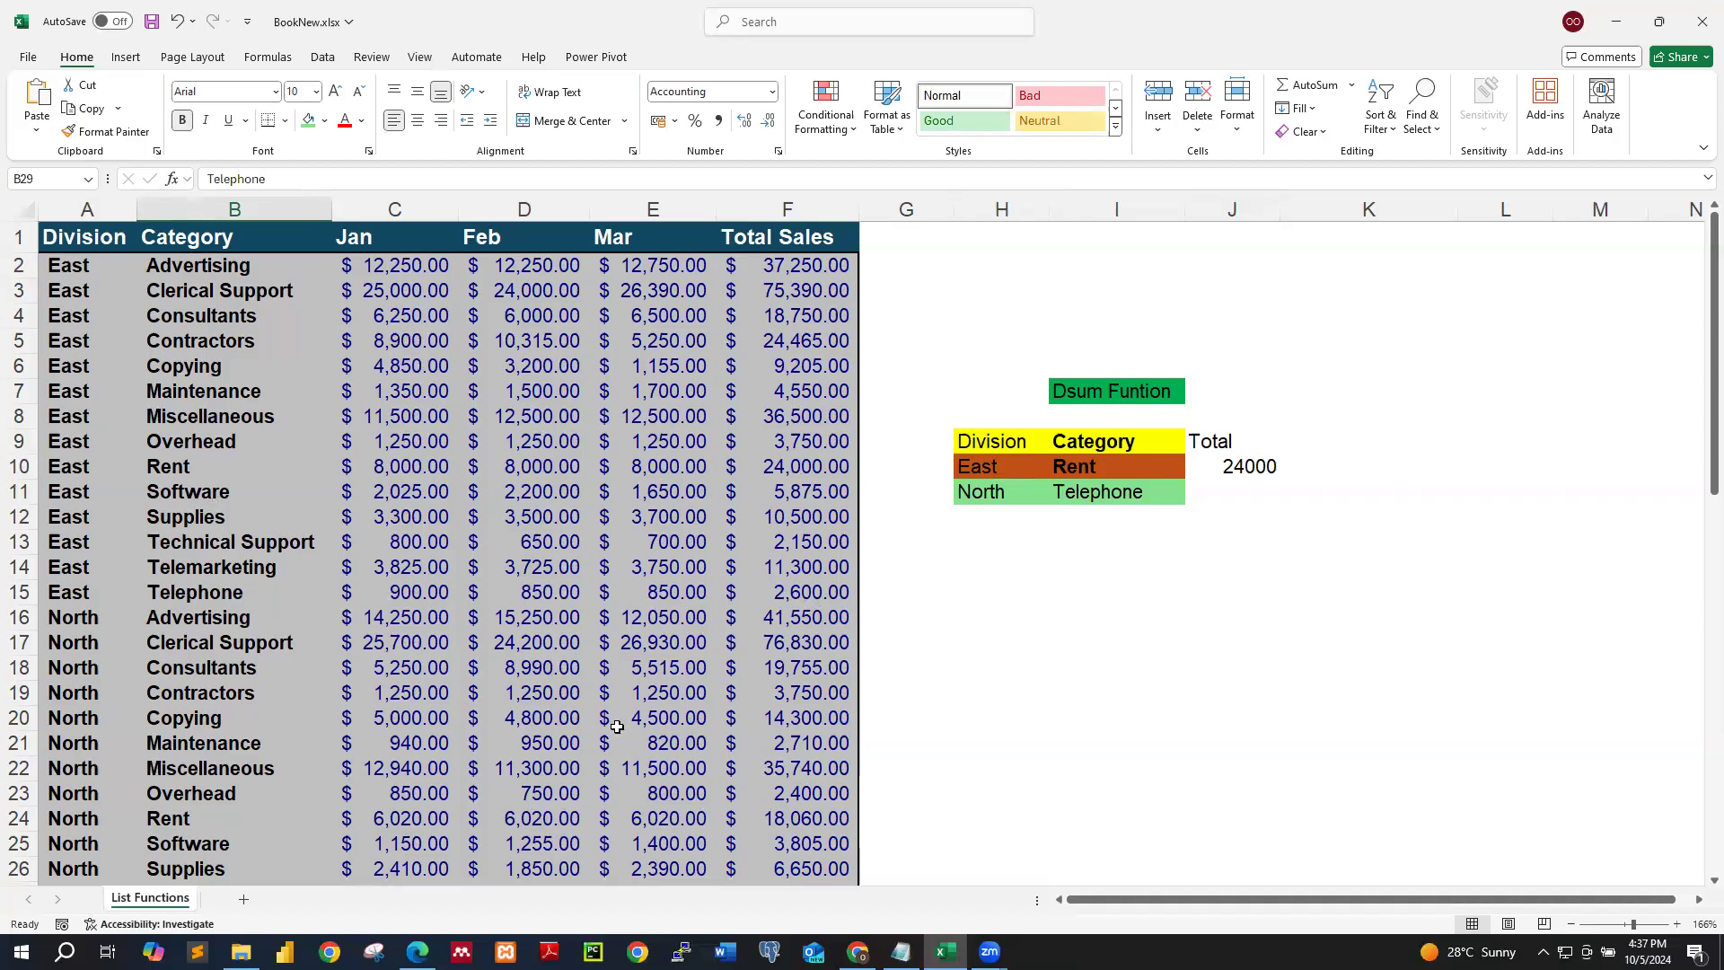
pyautogui.scroll(-2, 689, 606)
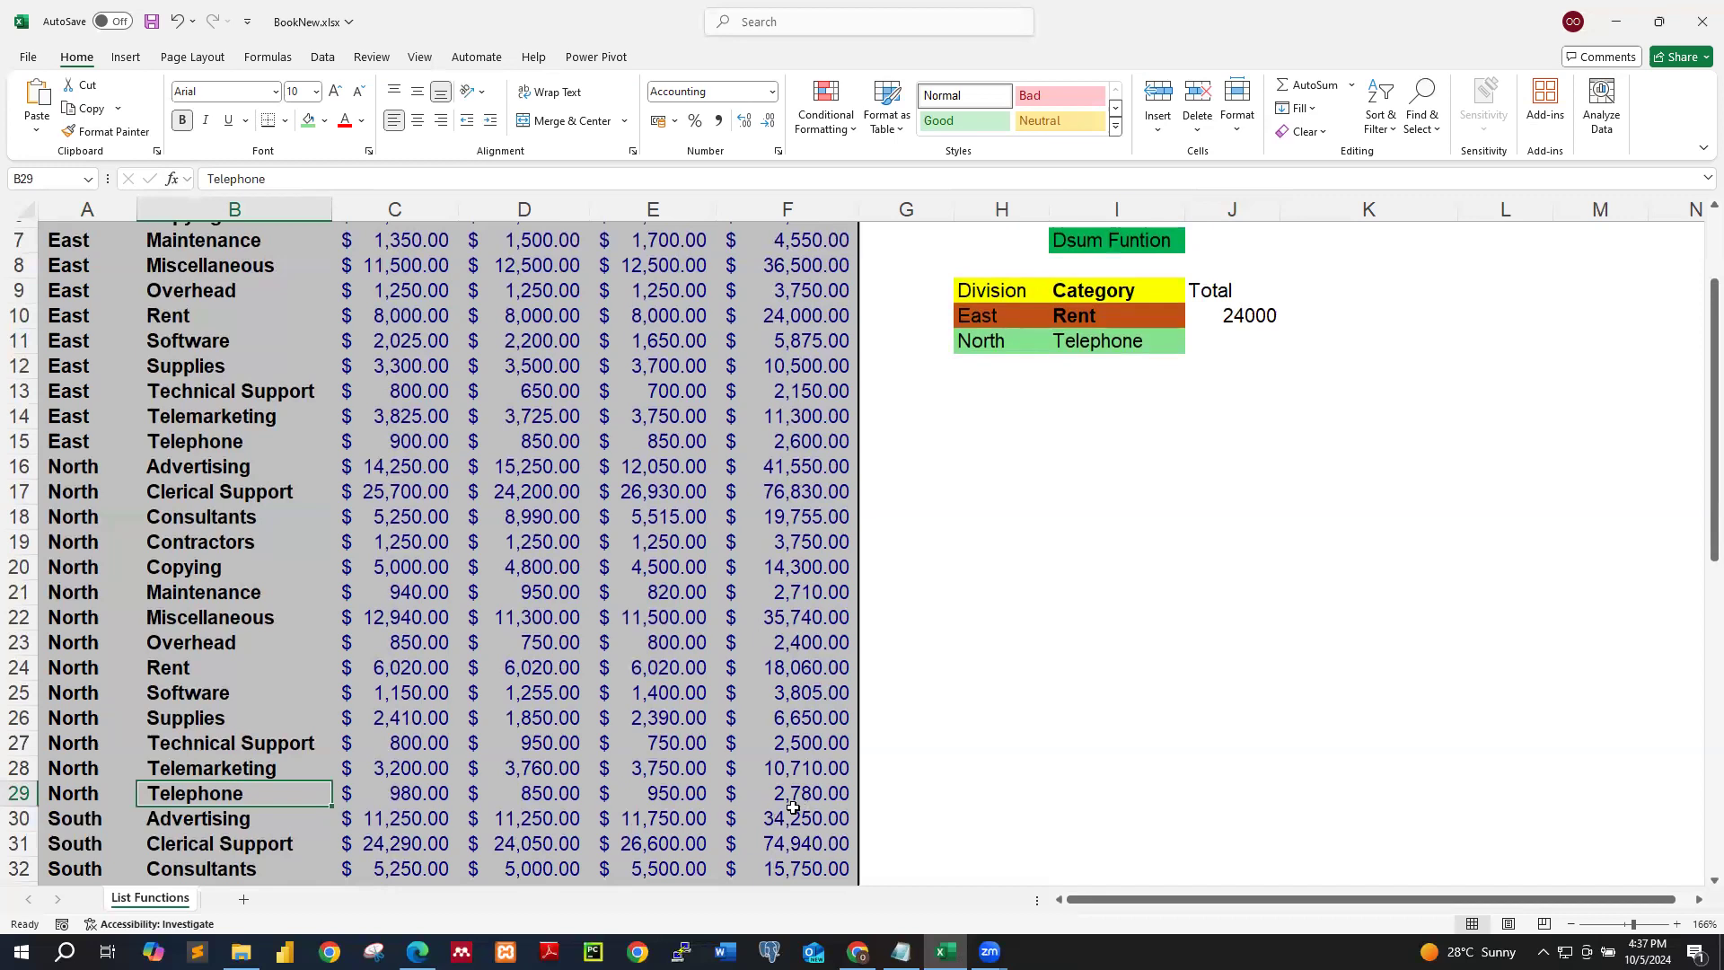
pyautogui.scroll(1, 1167, 475)
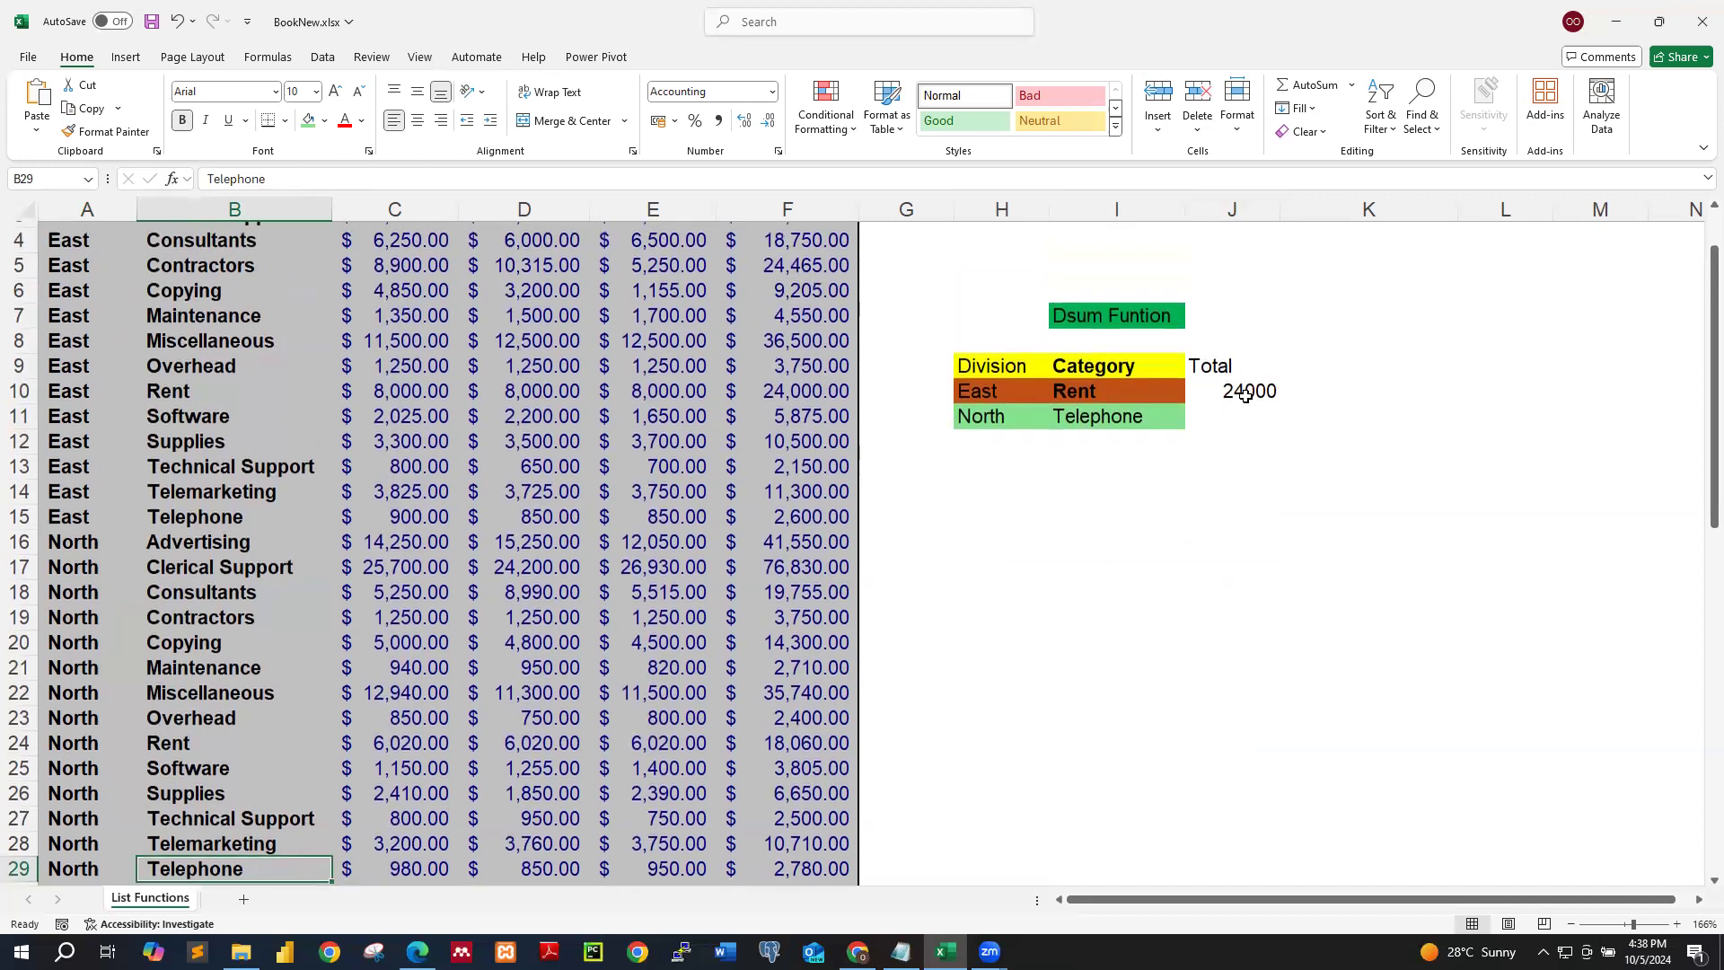
# Step: Extend the criteria range of the DSUM formula in J10 to H9:I11 to include the North Telephone row
pyautogui.doubleClick(1248, 392)
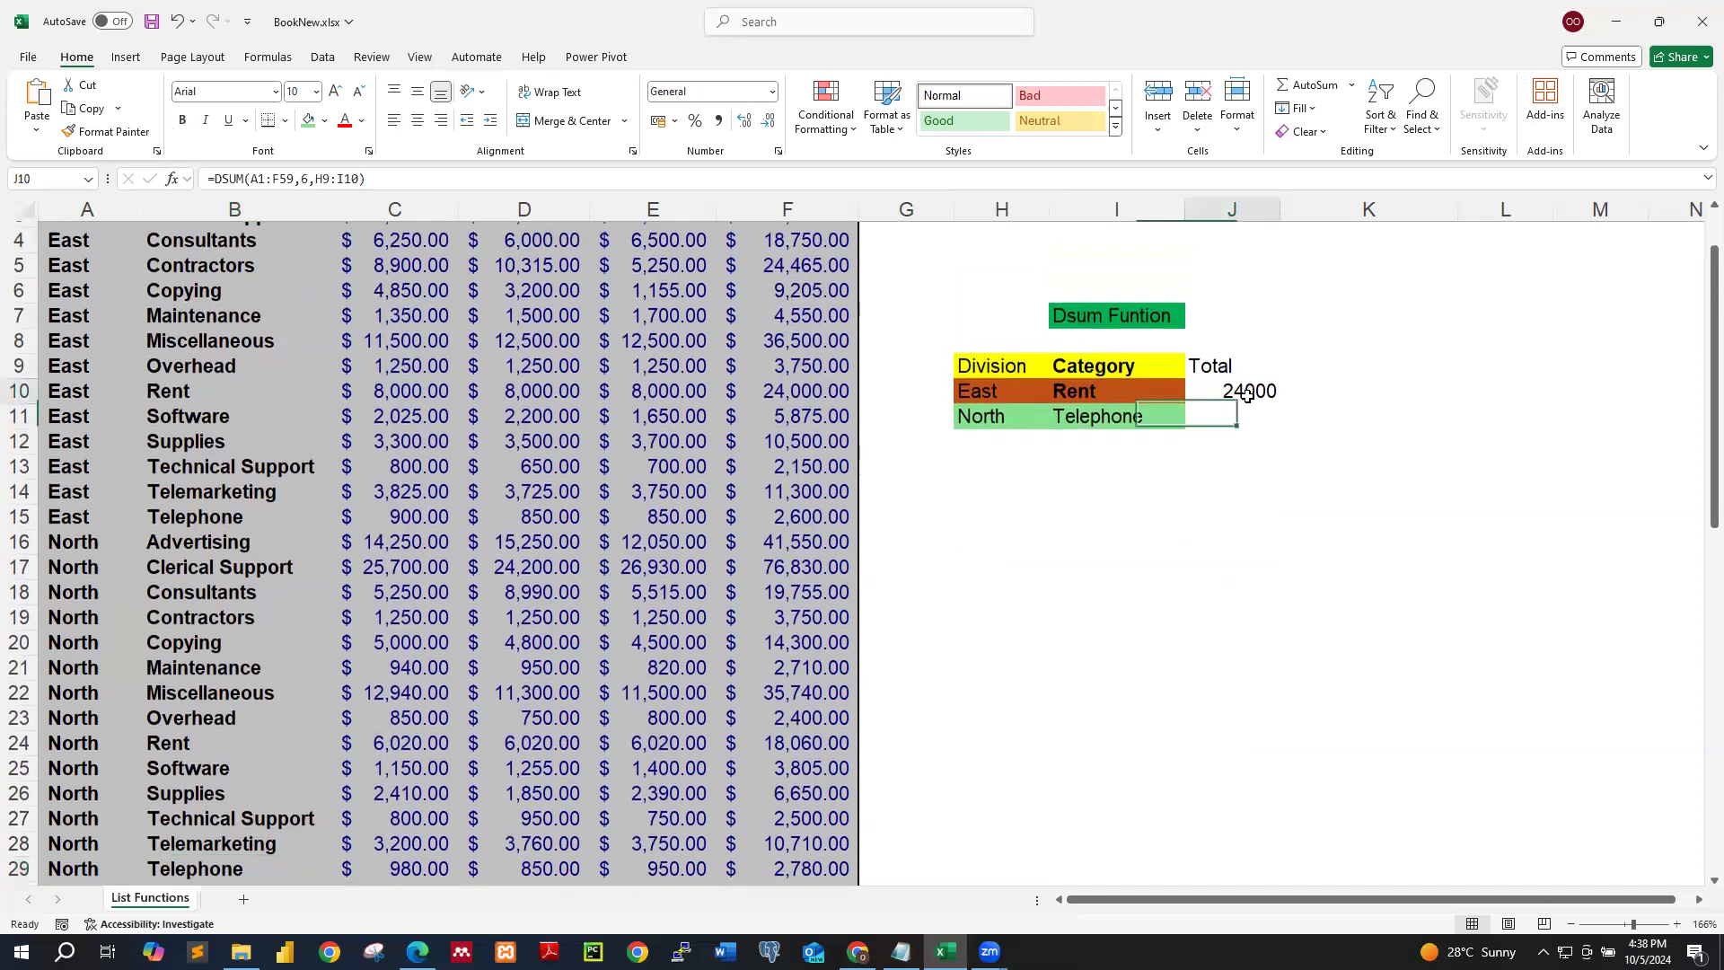
pyautogui.click(173, 179)
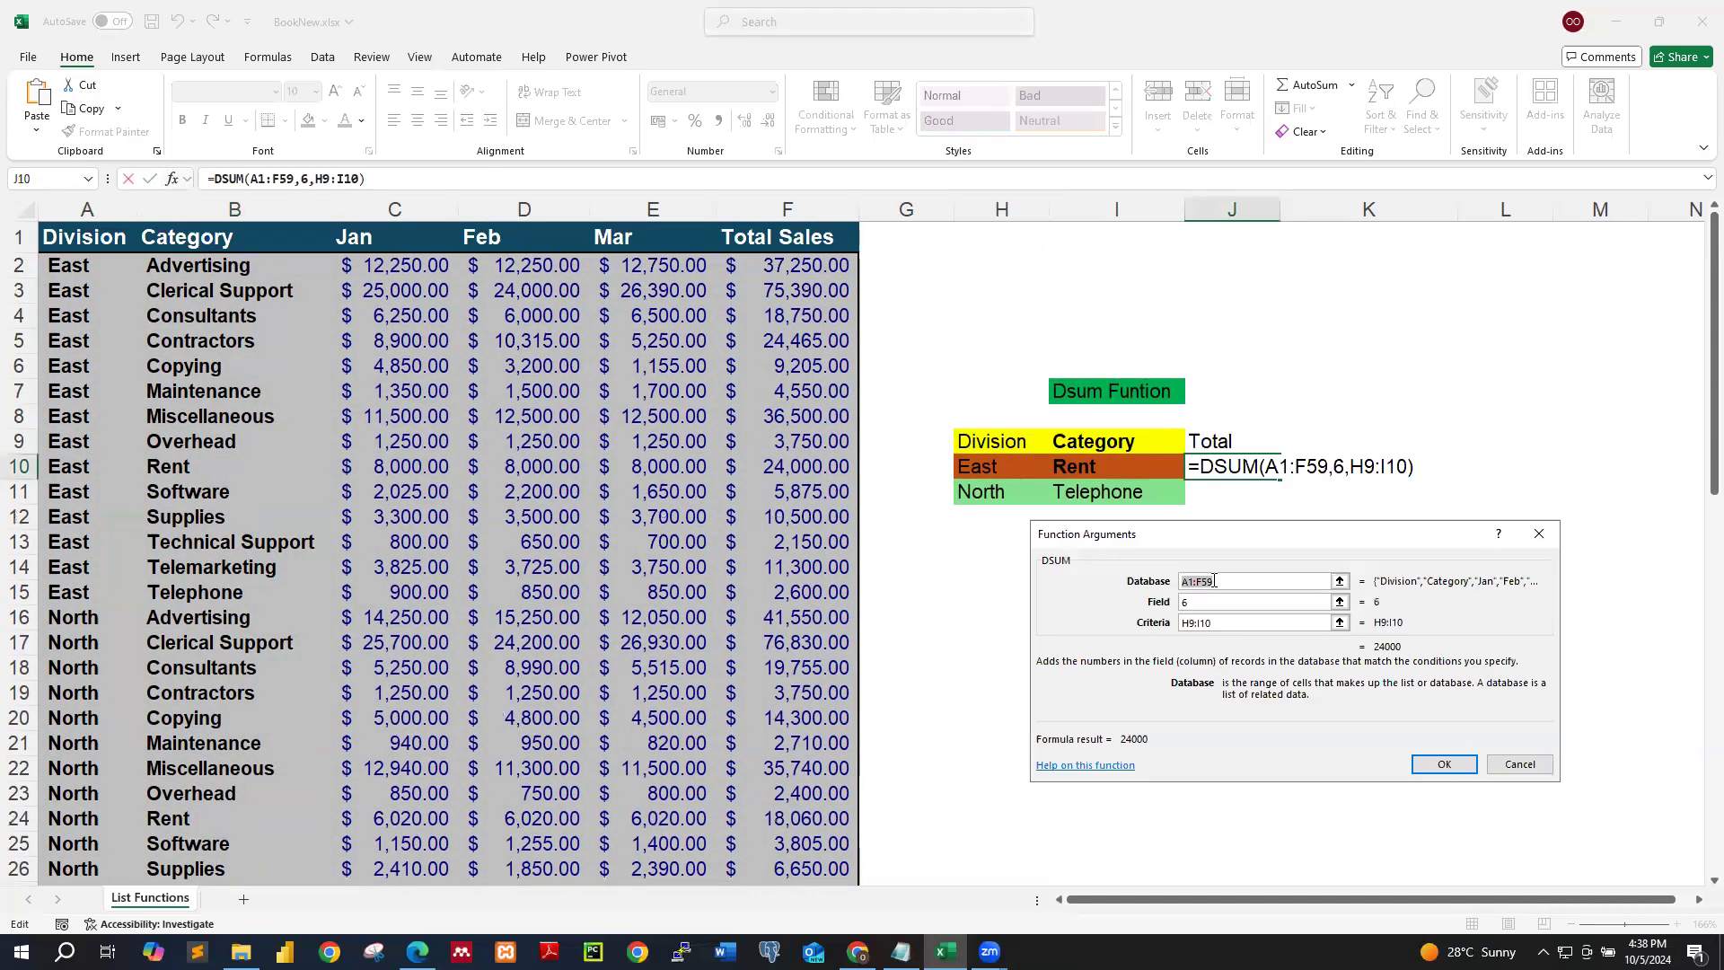
pyautogui.moveTo(1228, 628); pyautogui.dragTo(1170, 631)
pyautogui.press('BackSpace')
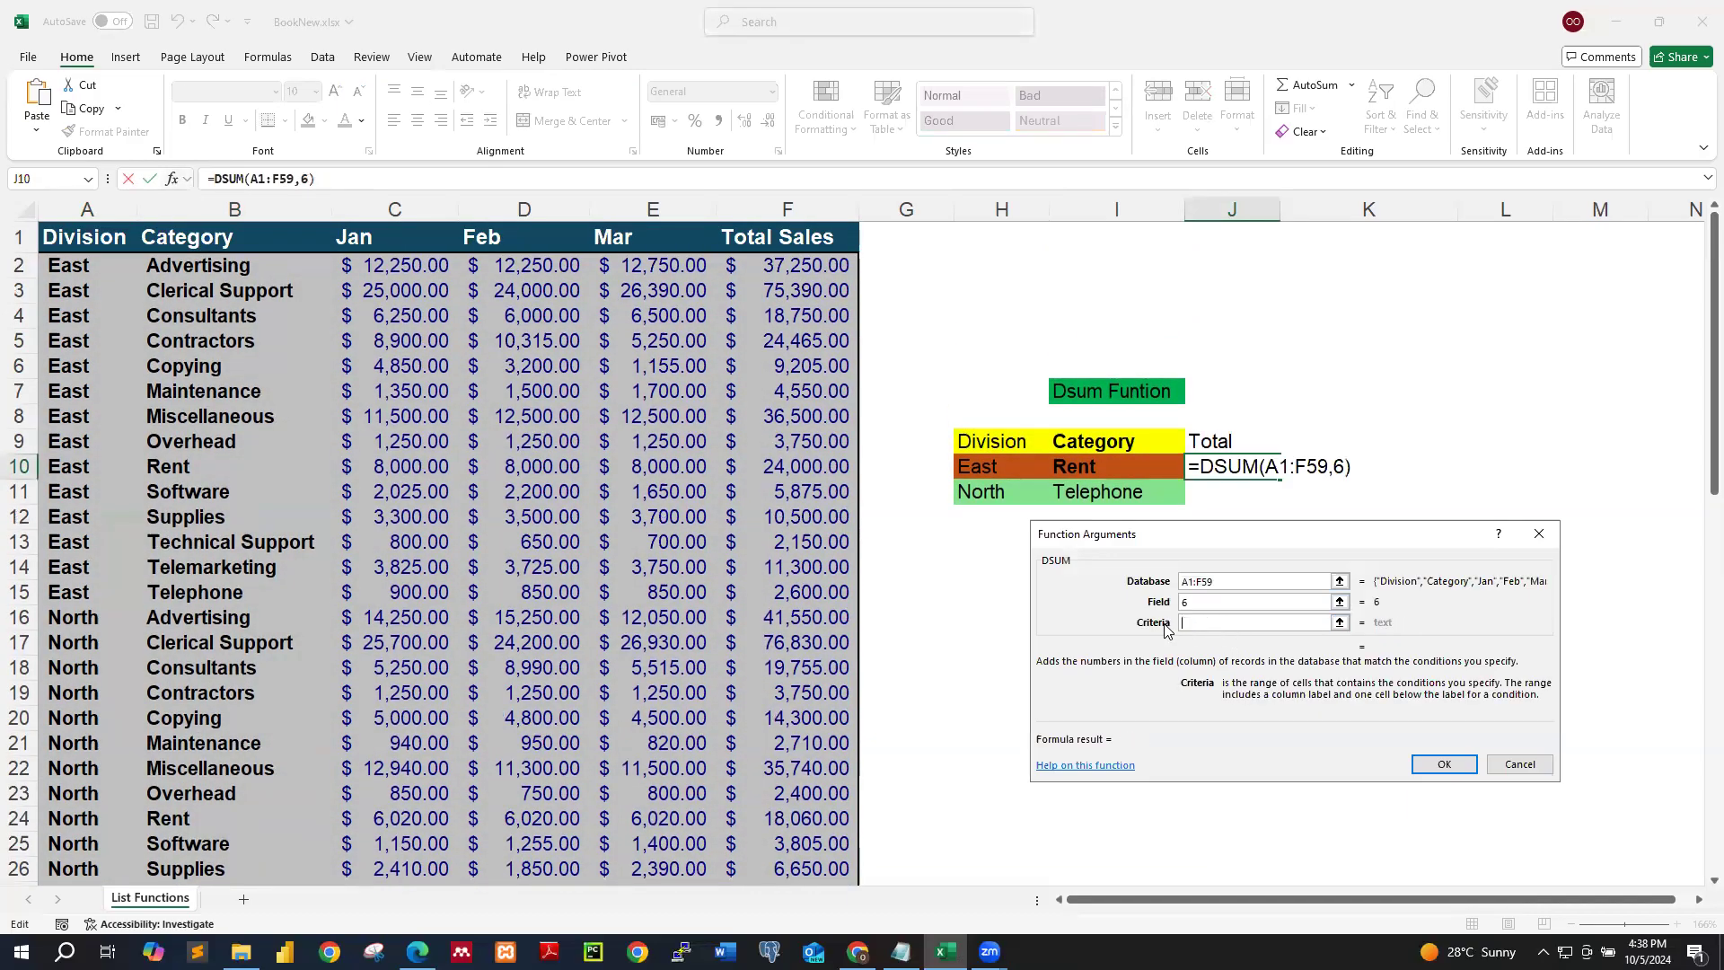
pyautogui.moveTo(974, 440); pyautogui.dragTo(1206, 491)
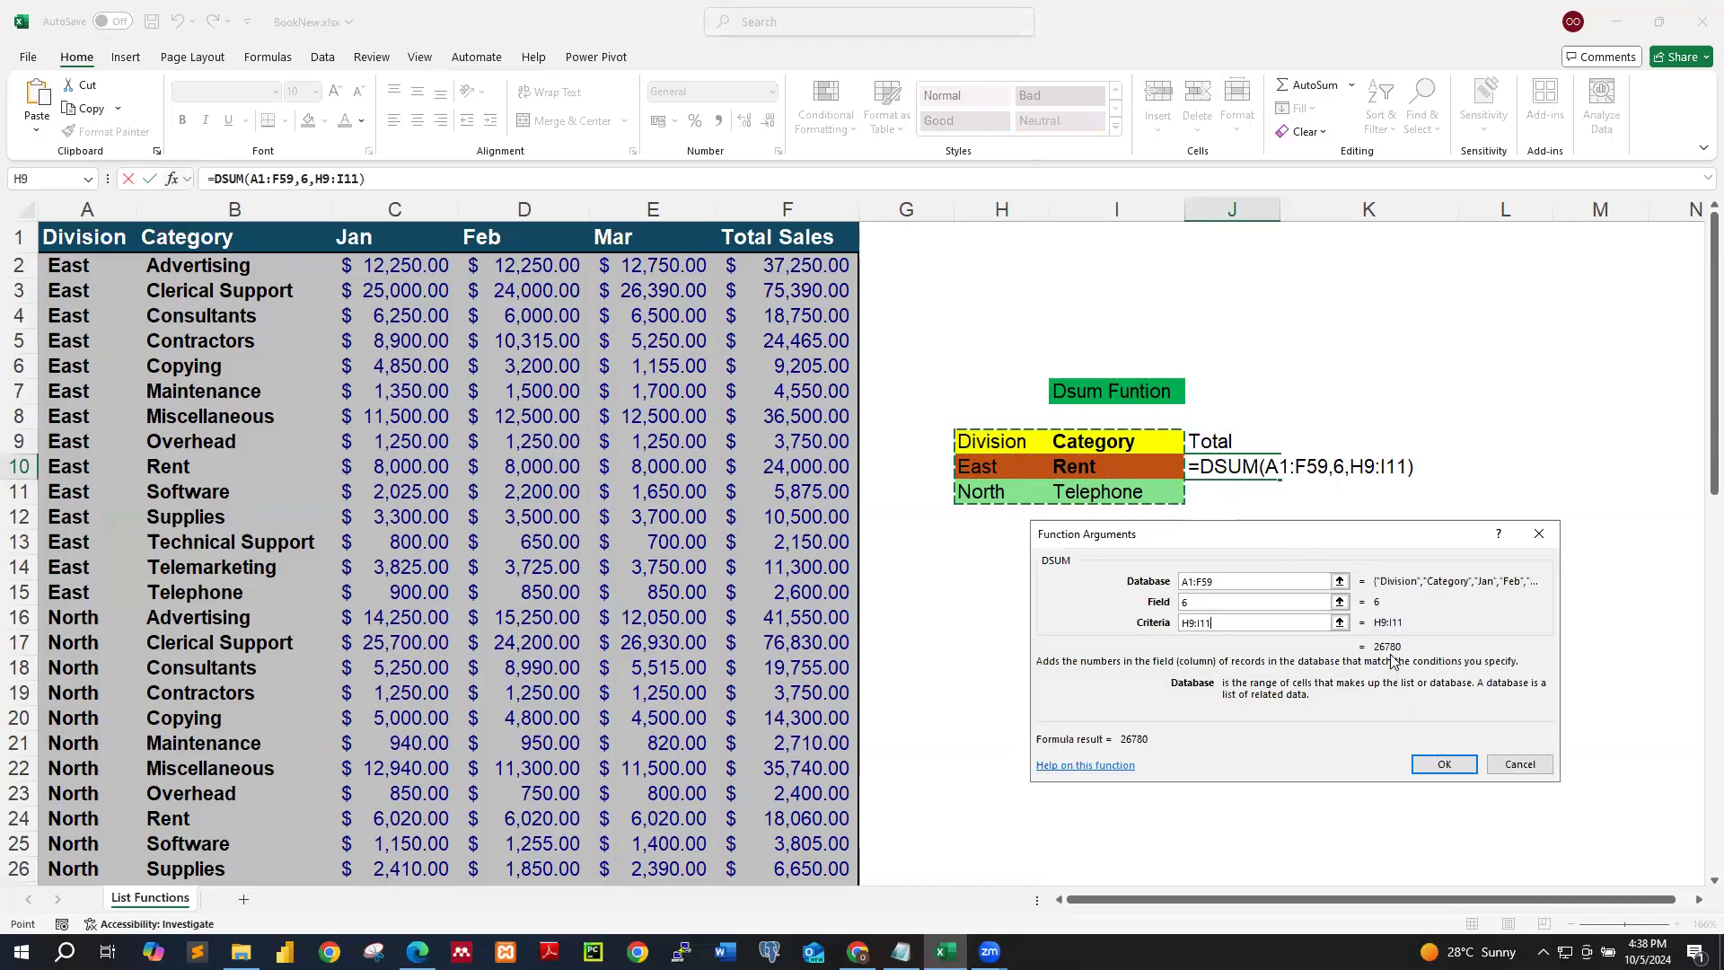
pyautogui.click(1441, 764)
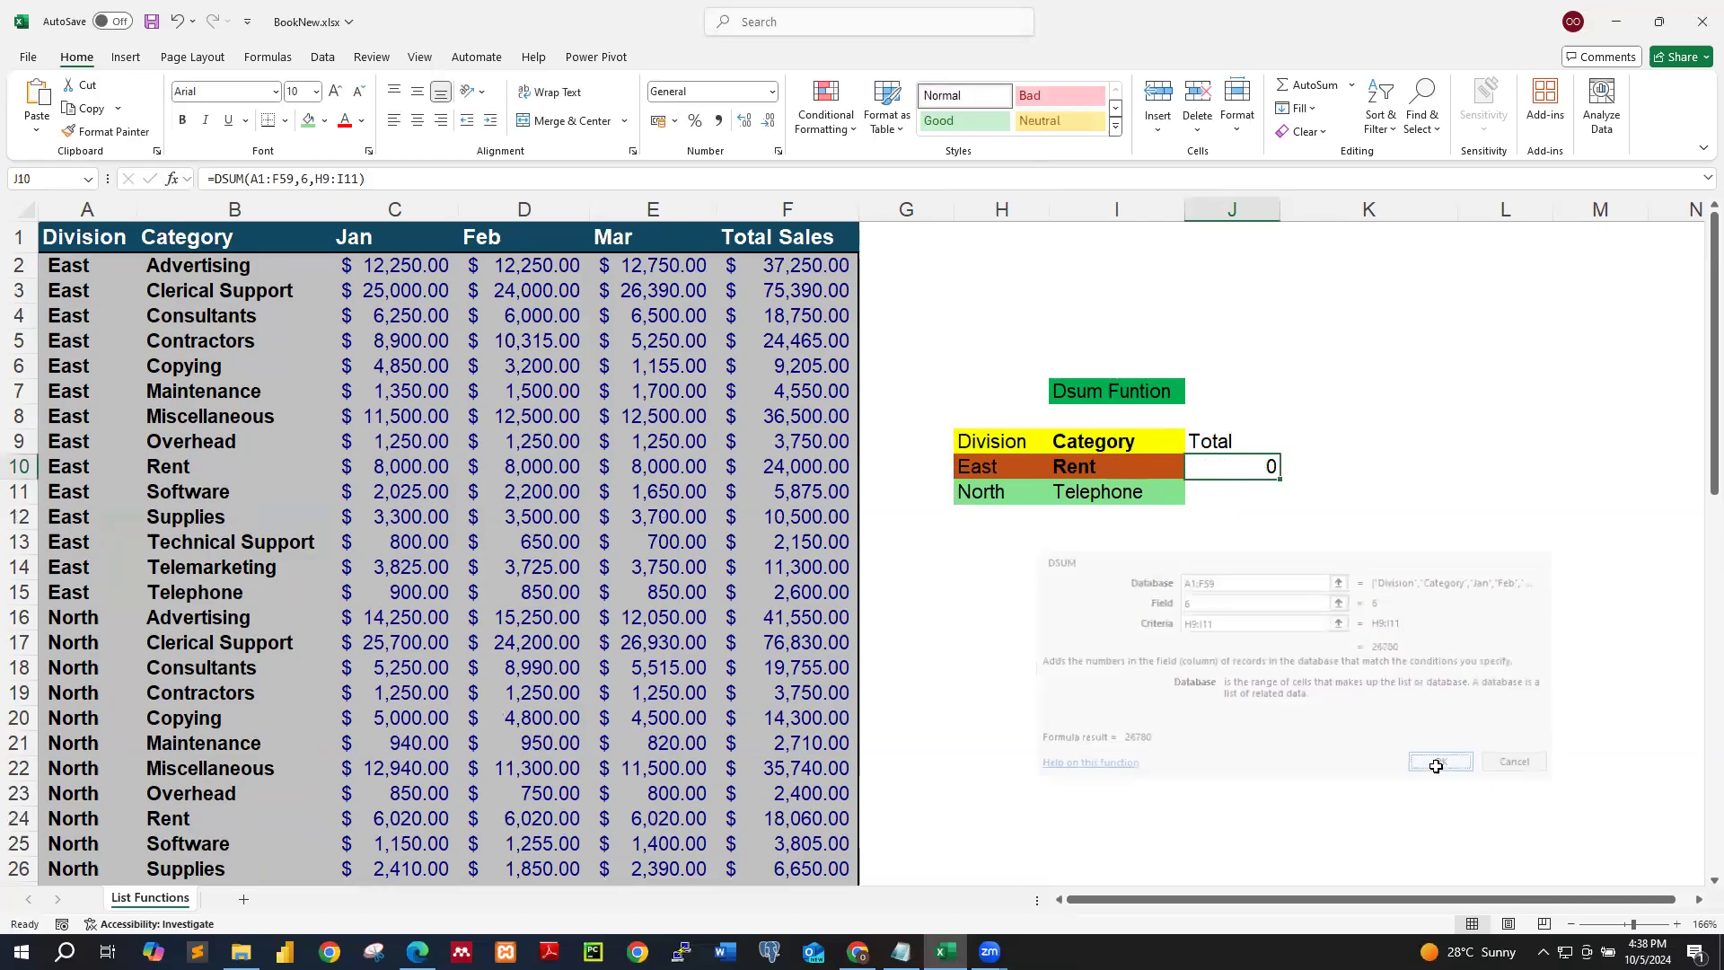
pyautogui.click(1224, 633)
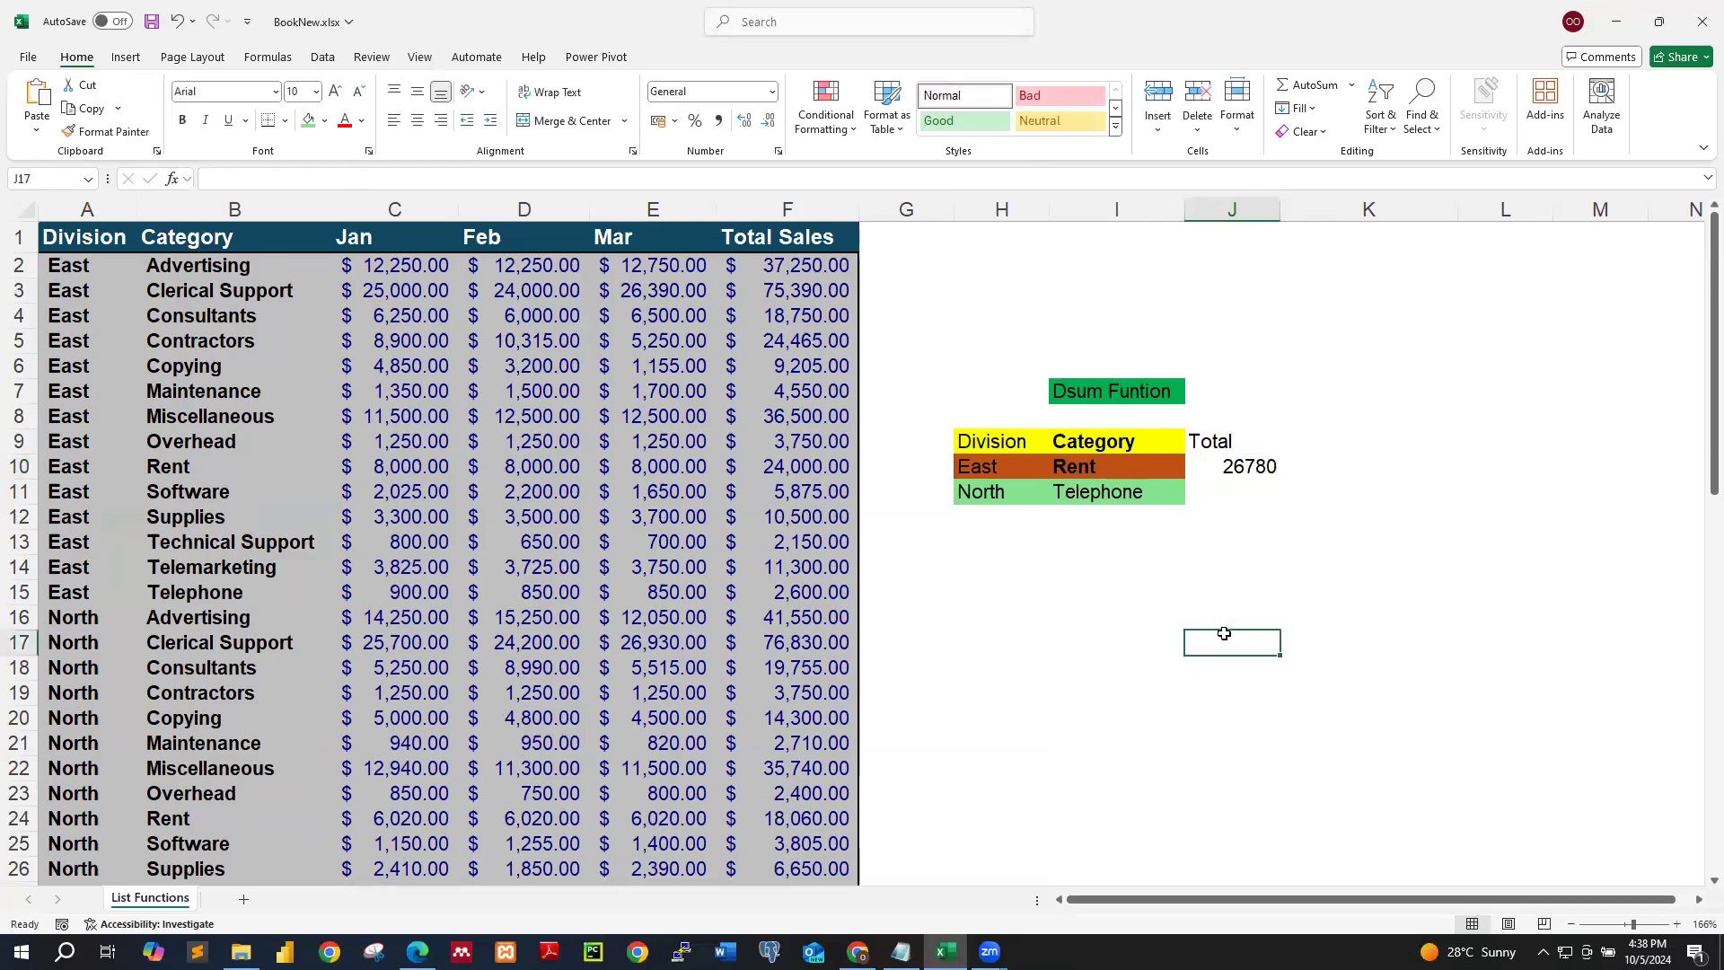
pyautogui.click(1070, 467)
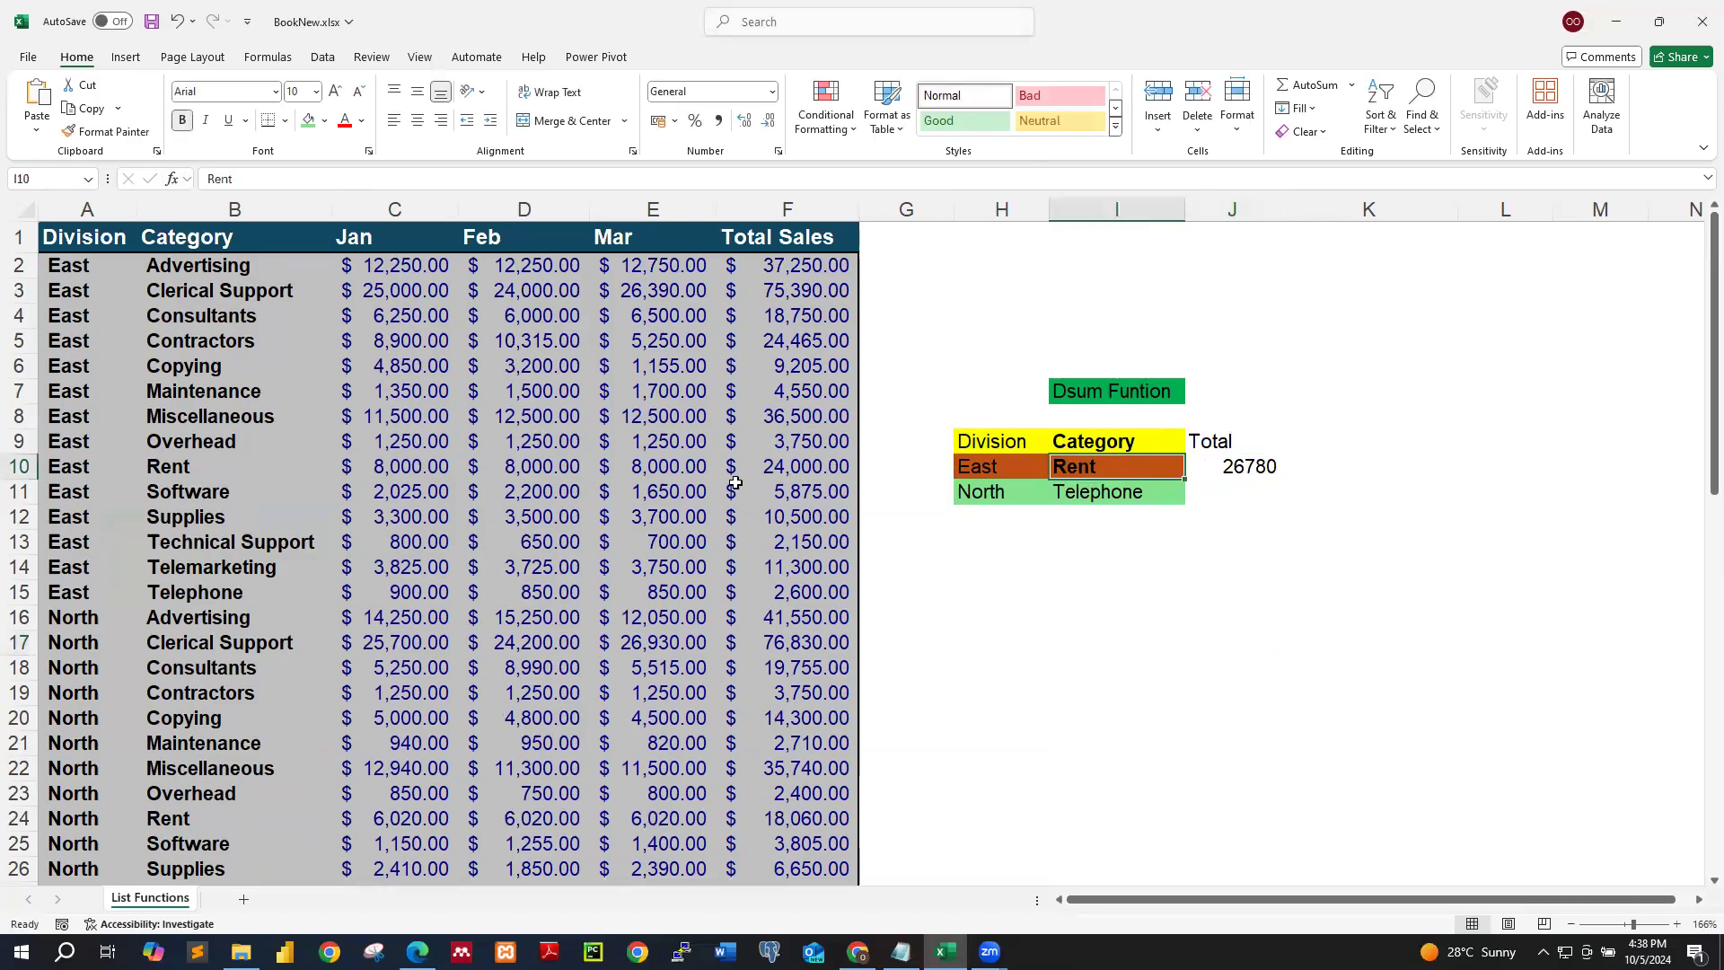
# Step: Enter 24000, the East Rent total sales, in cell I16 as the first check value
pyautogui.click(1153, 626)
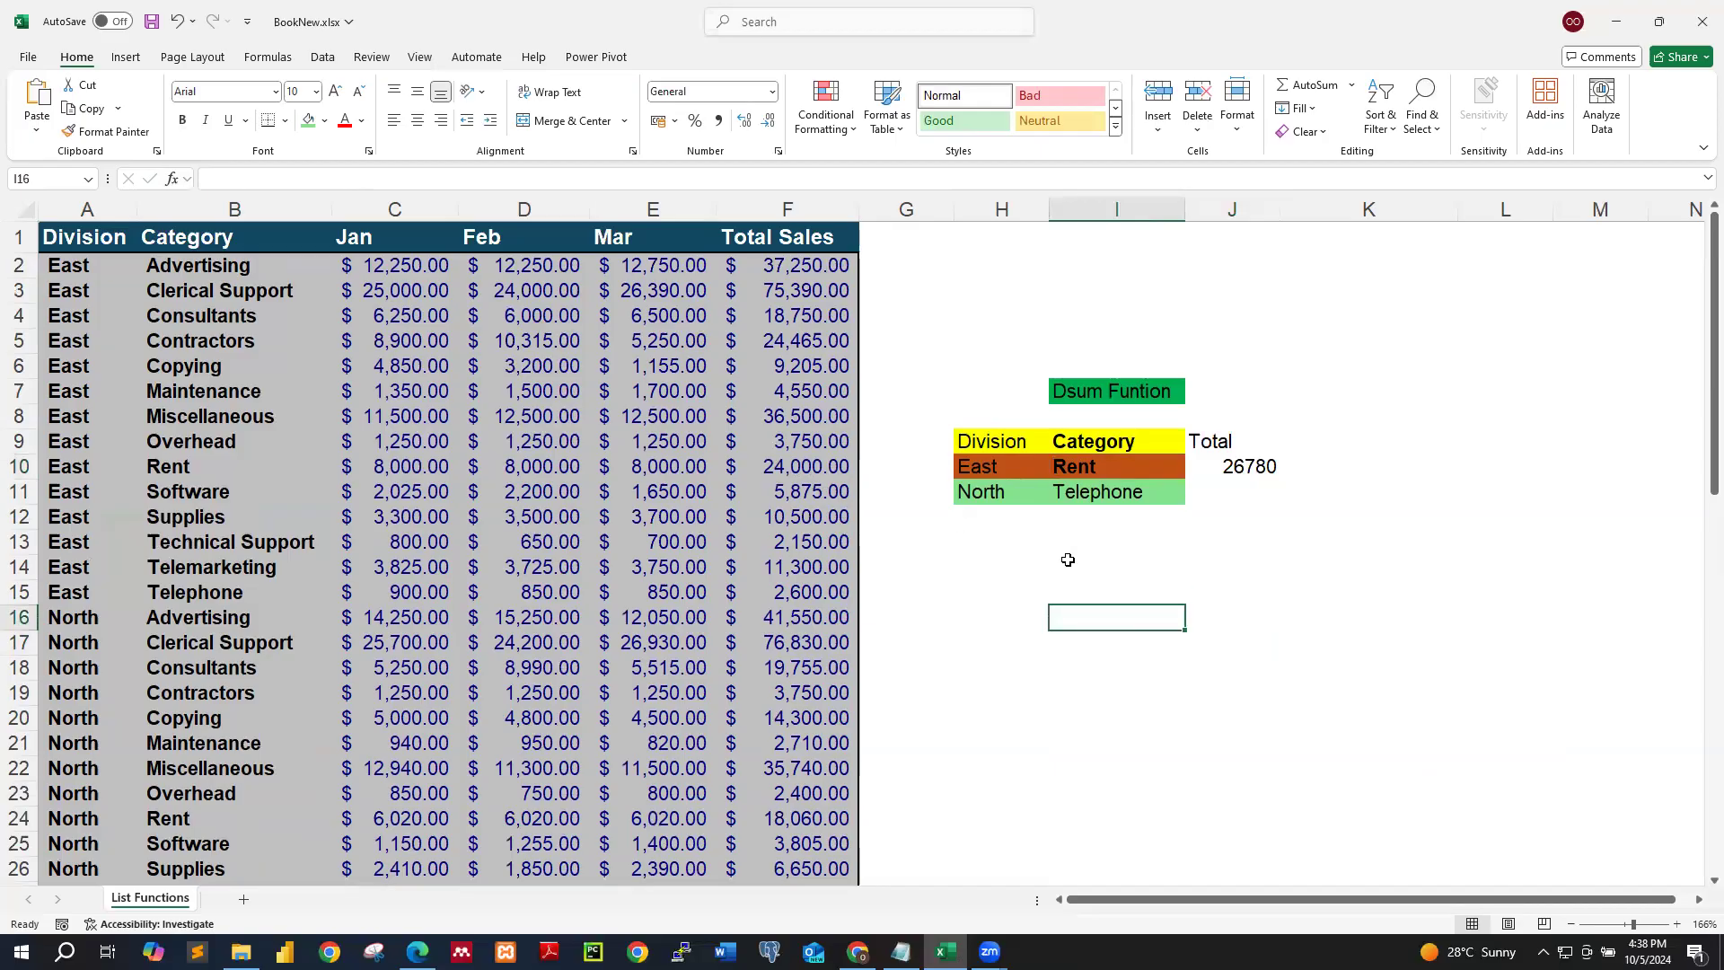
pyautogui.write('2400')
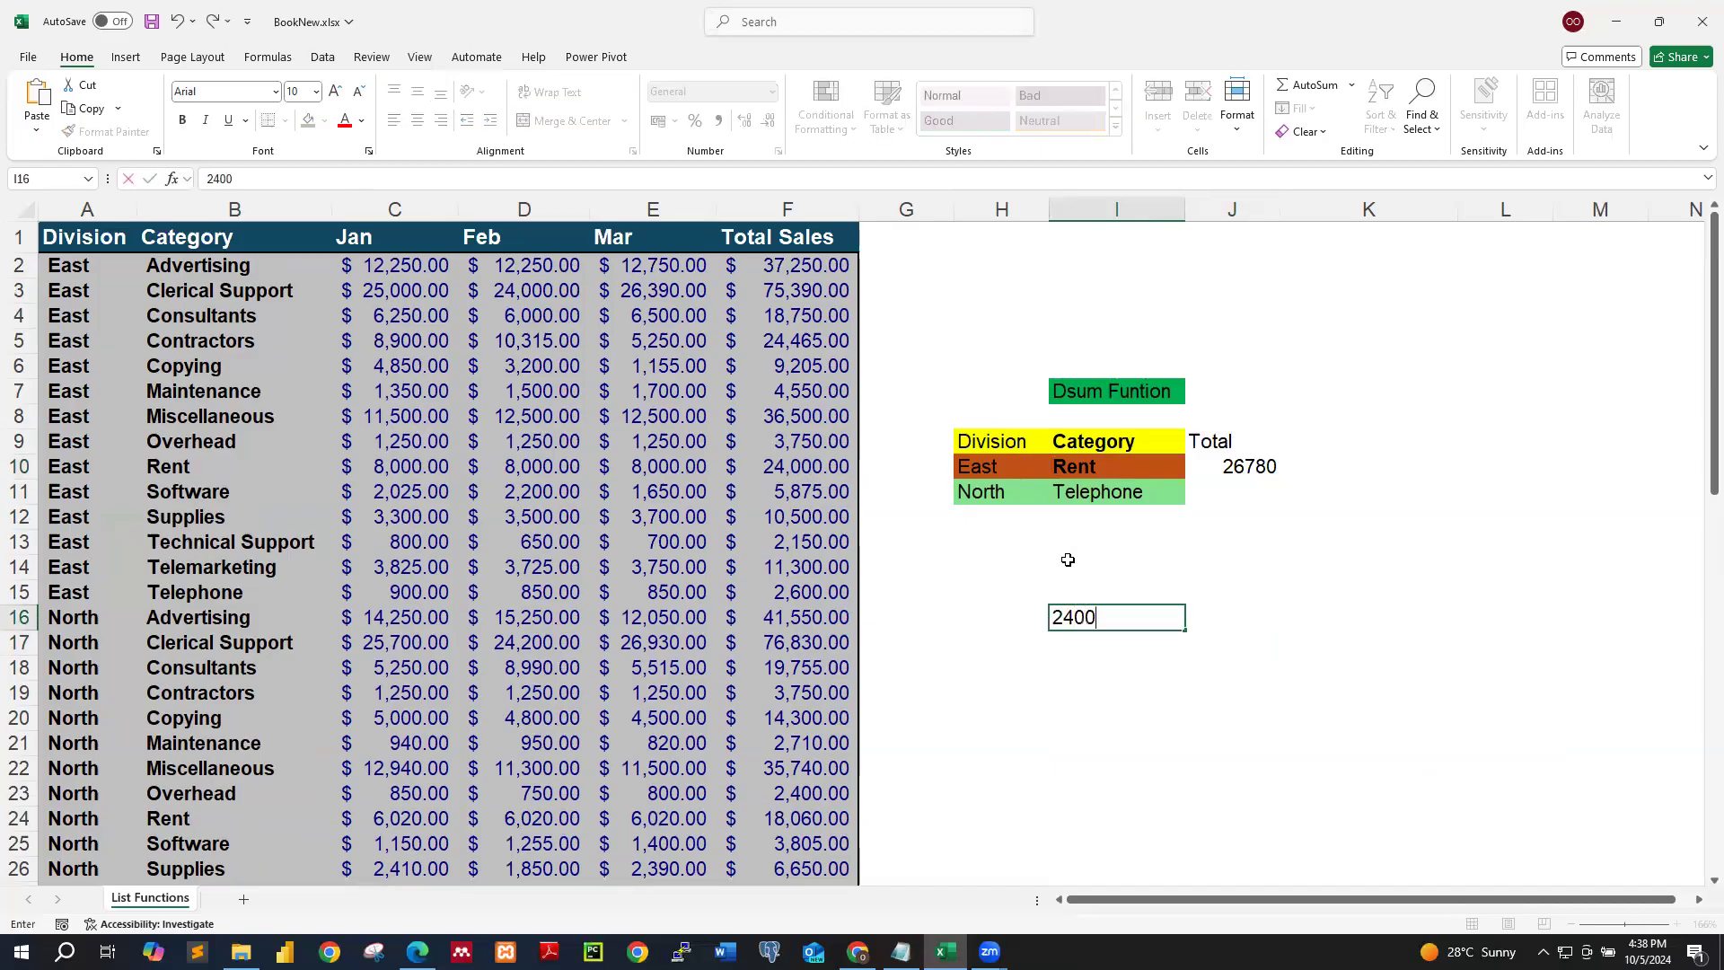
pyautogui.click(1083, 643)
pyautogui.click(1181, 616)
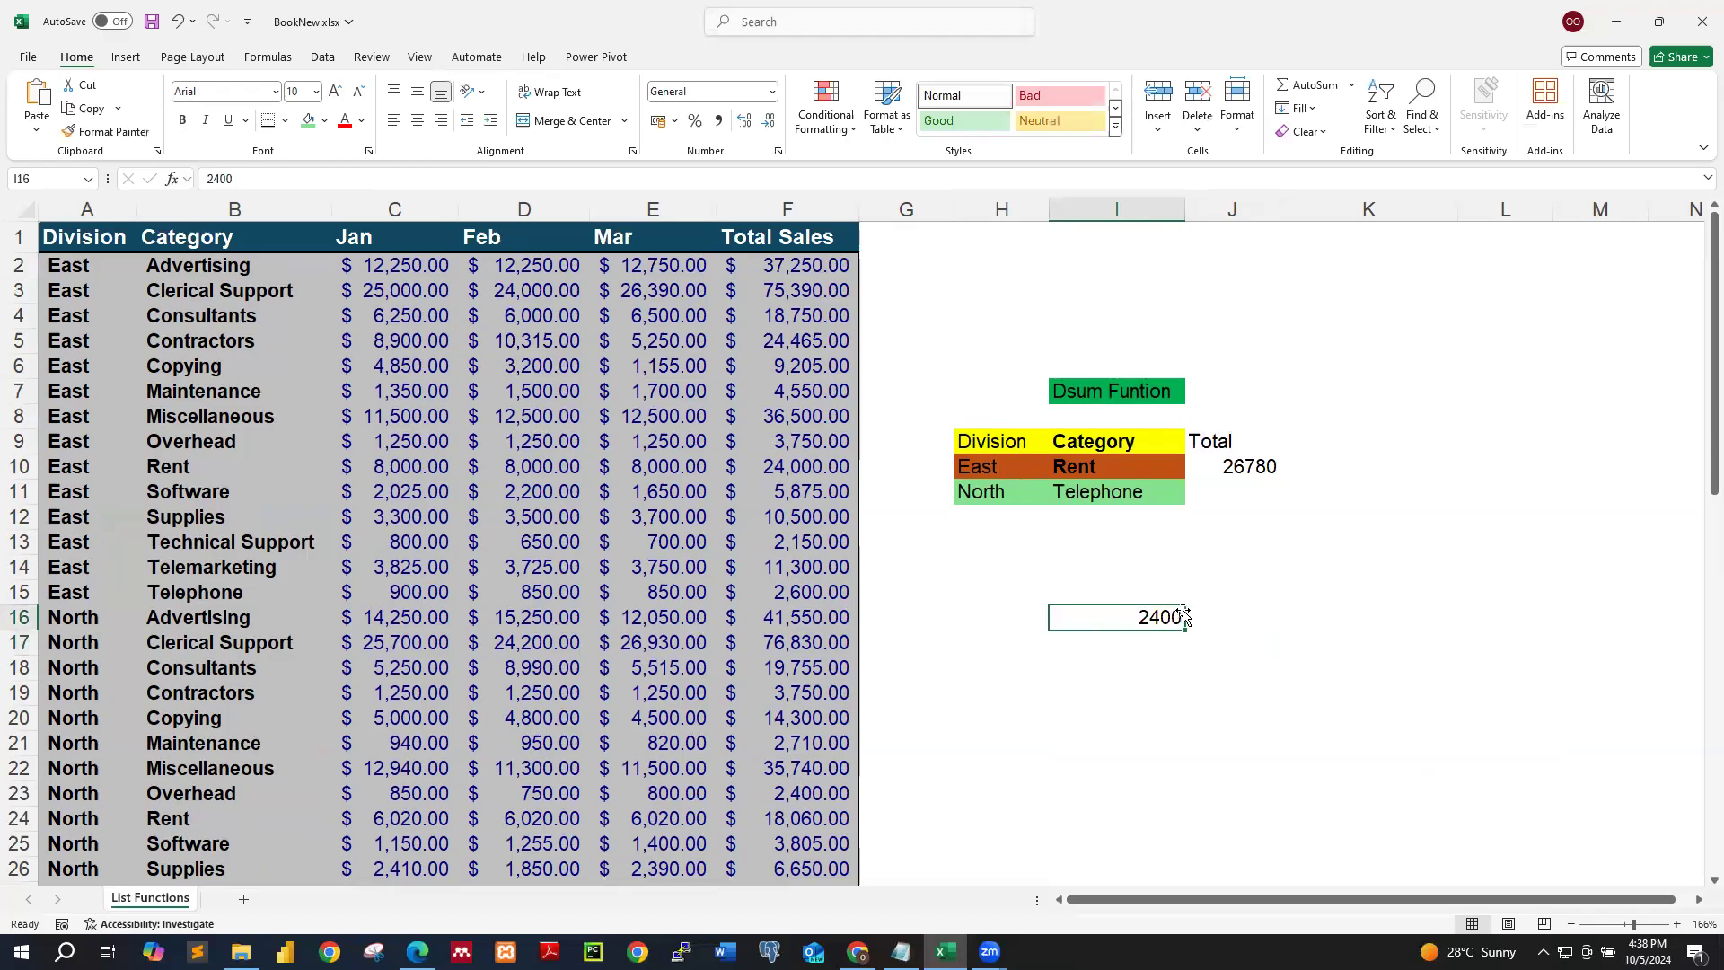
pyautogui.doubleClick(1179, 617)
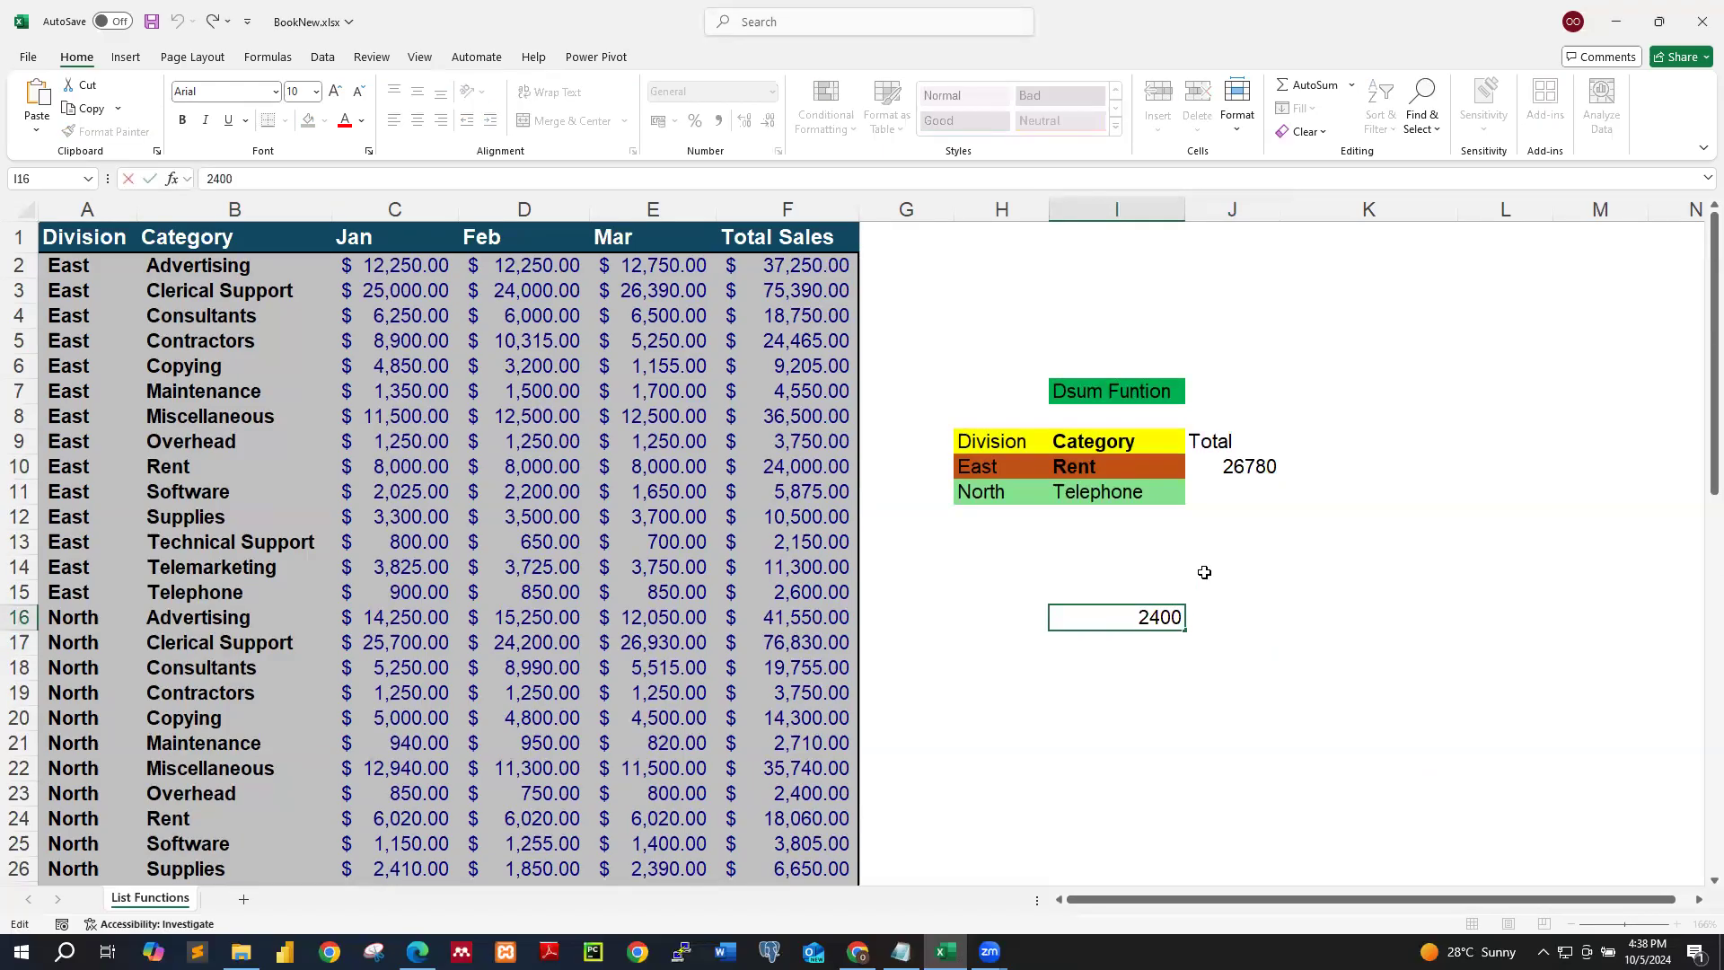
pyautogui.write('0')
pyautogui.click(1137, 646)
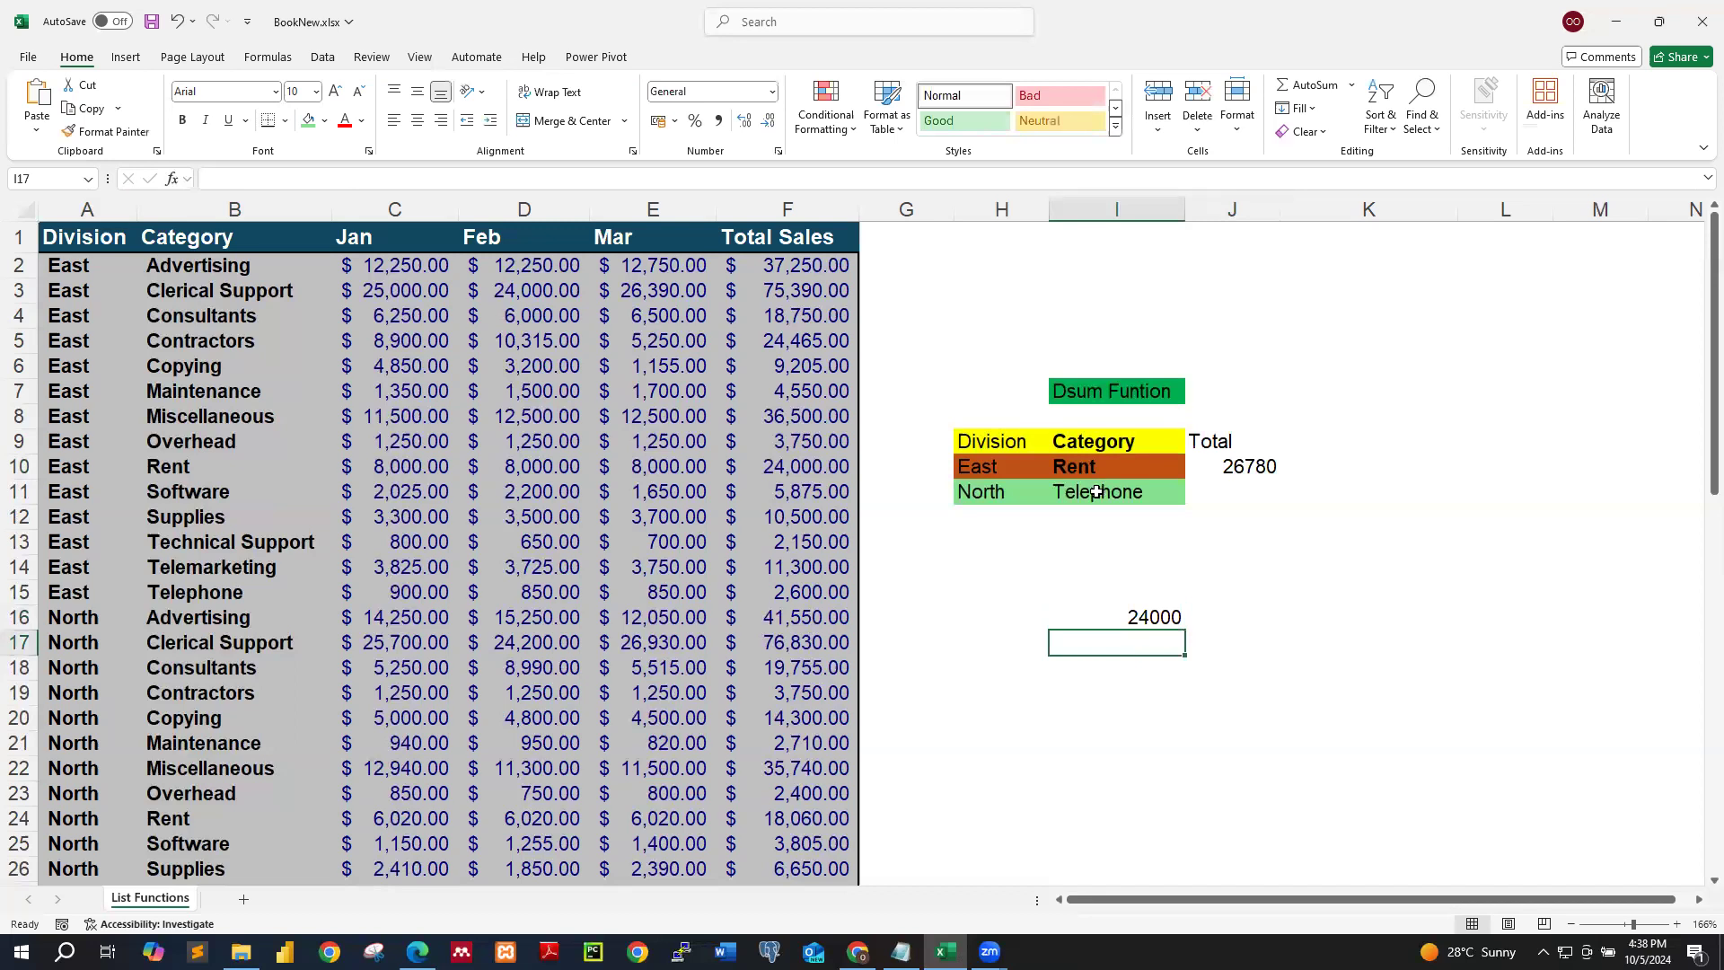
# Step: Enter 2780, the North Telephone total sales, in cell I17 beneath the first check value
pyautogui.scroll(-2, 594, 688)
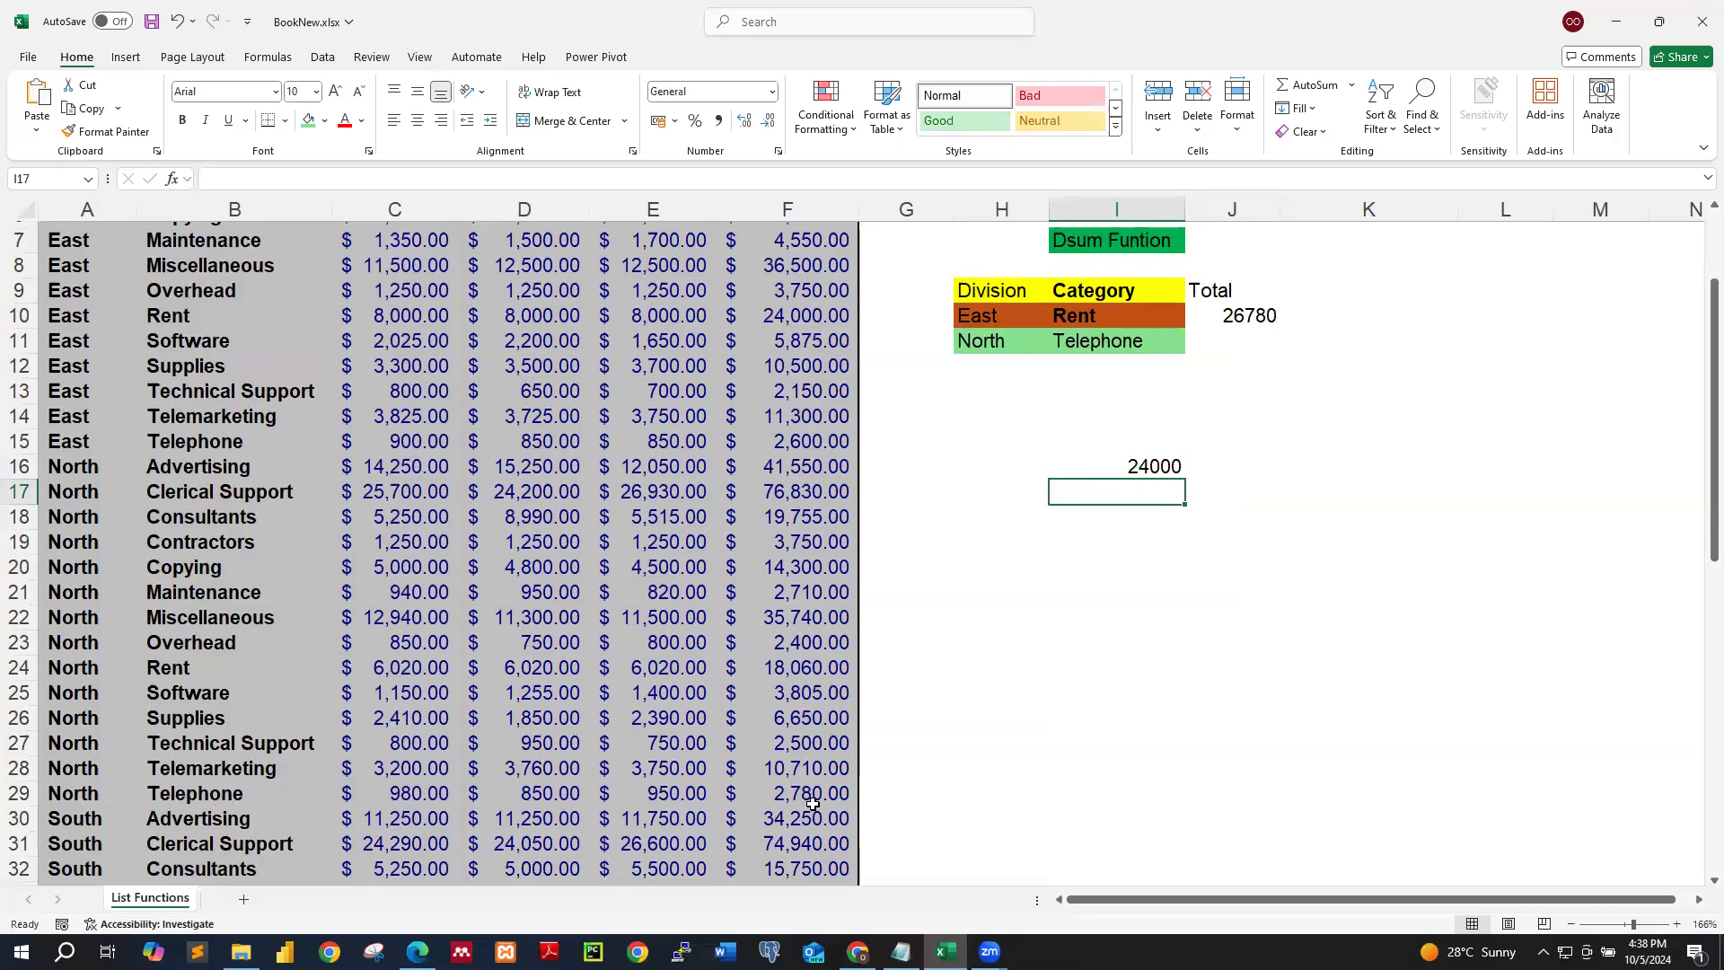
pyautogui.doubleClick(1139, 490)
pyautogui.write('2780')
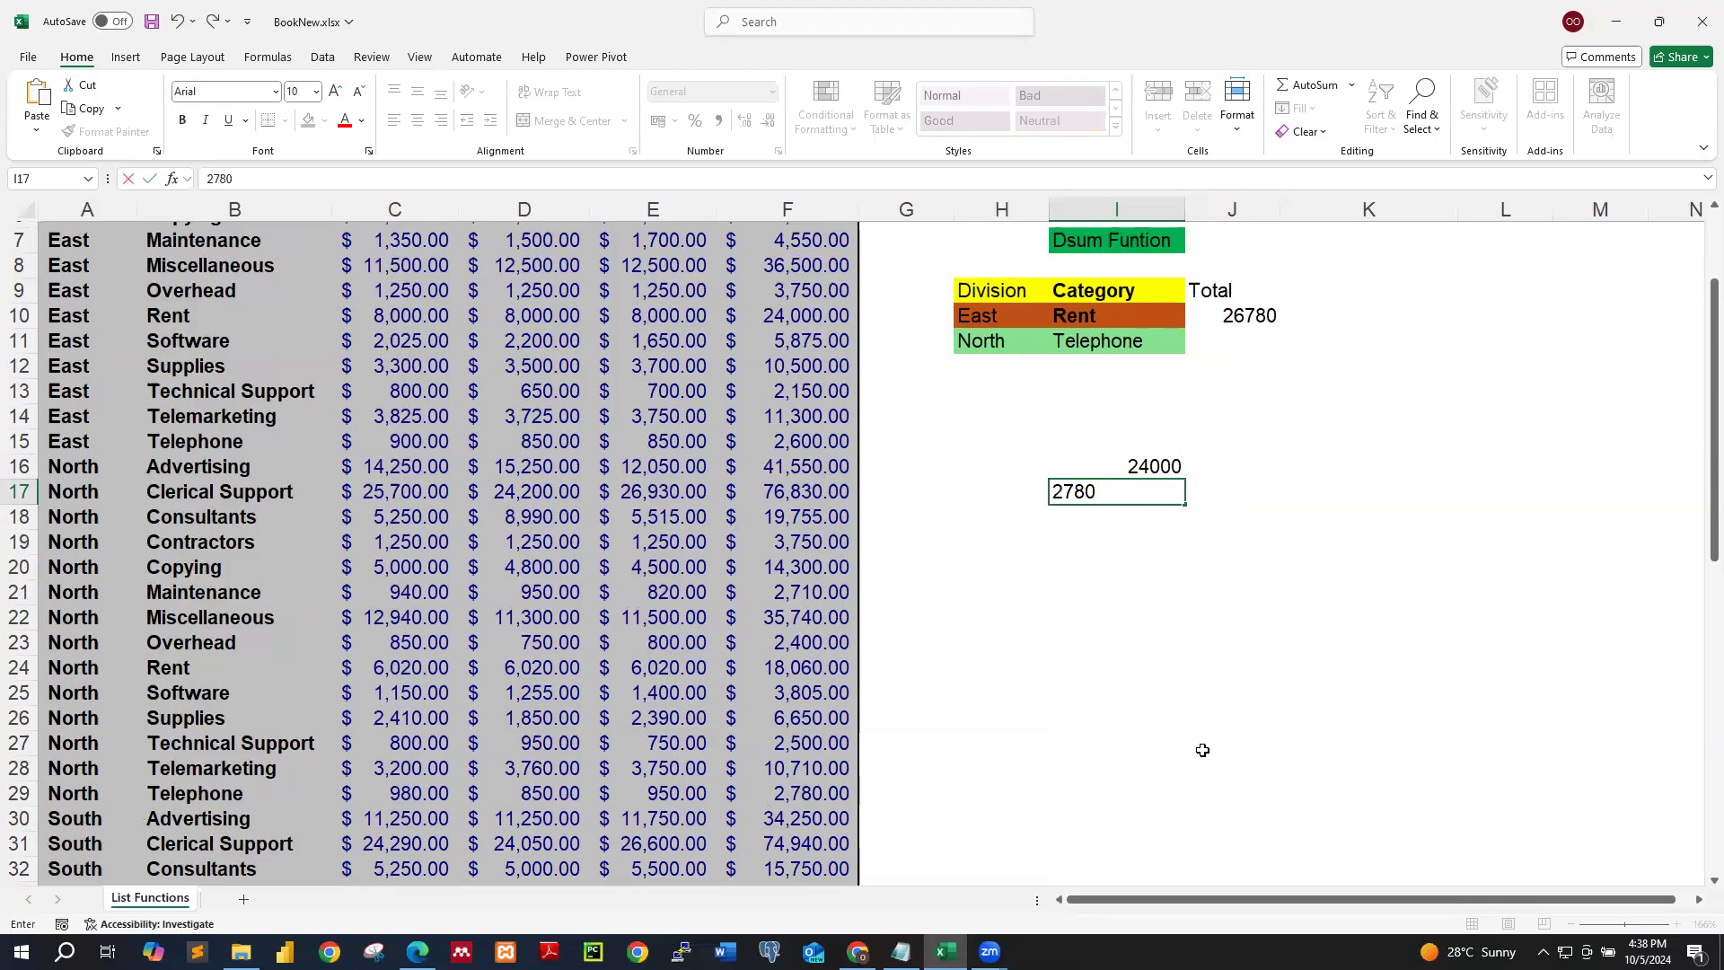
pyautogui.press('Return')
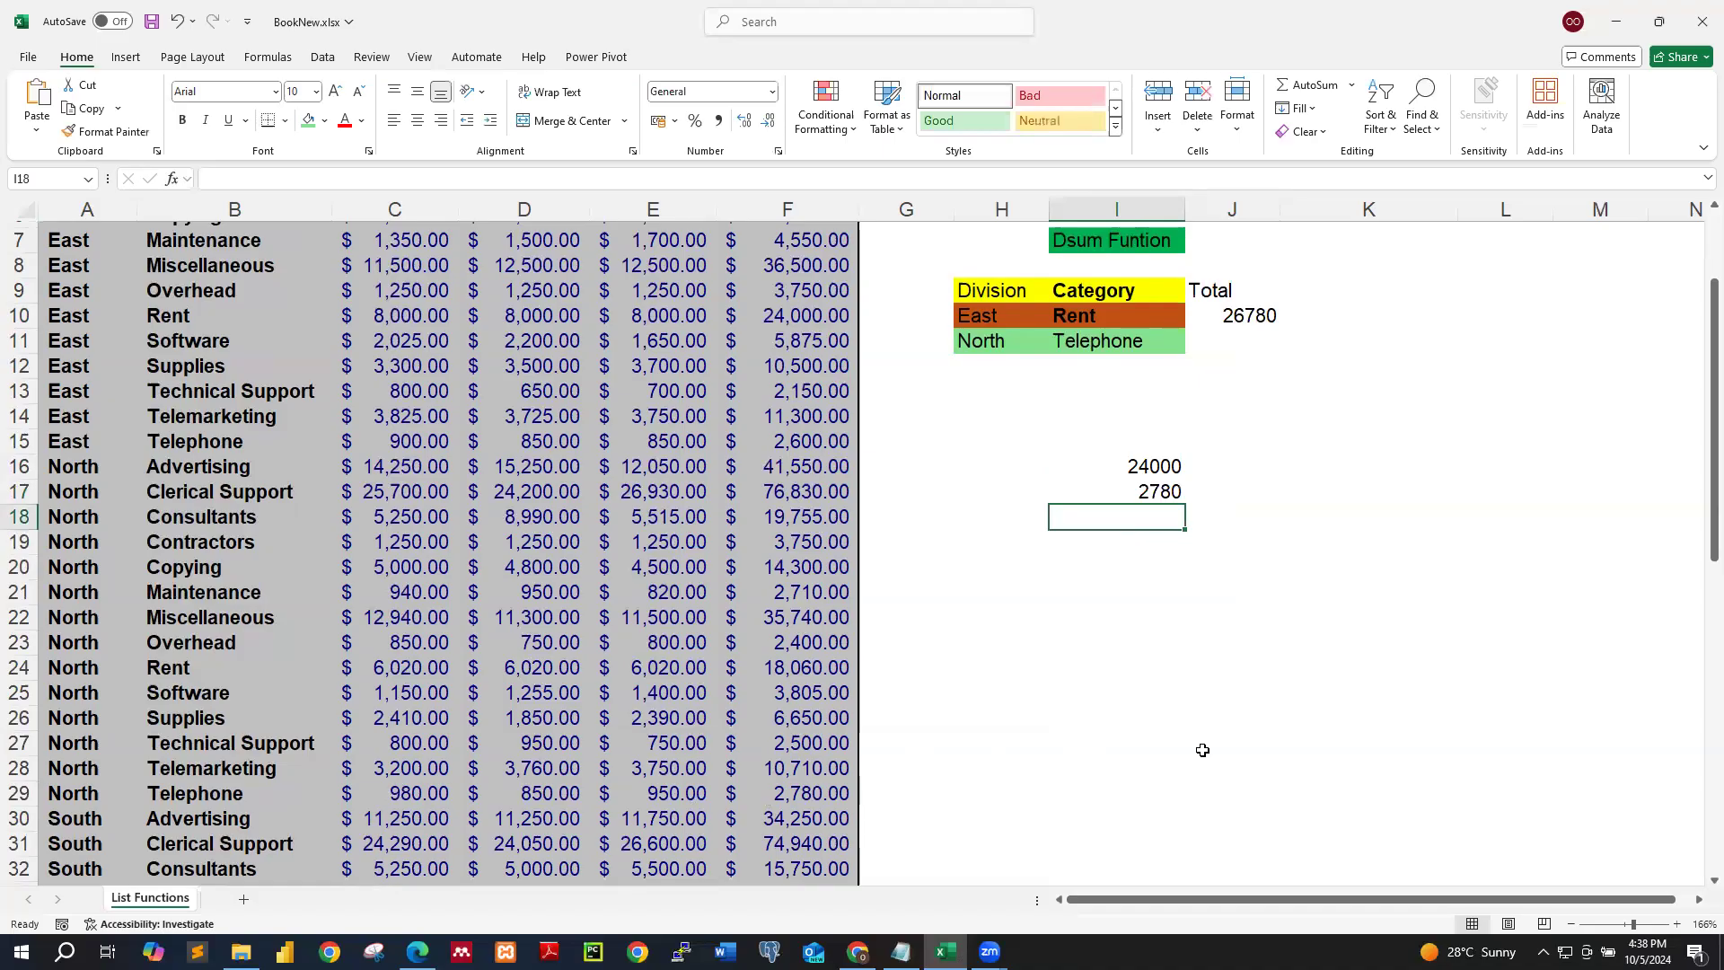
# Step: Add up I16:I17 with a SUM formula in cell I18 and compare it with the DSUM formula in J10
pyautogui.write('=sum')
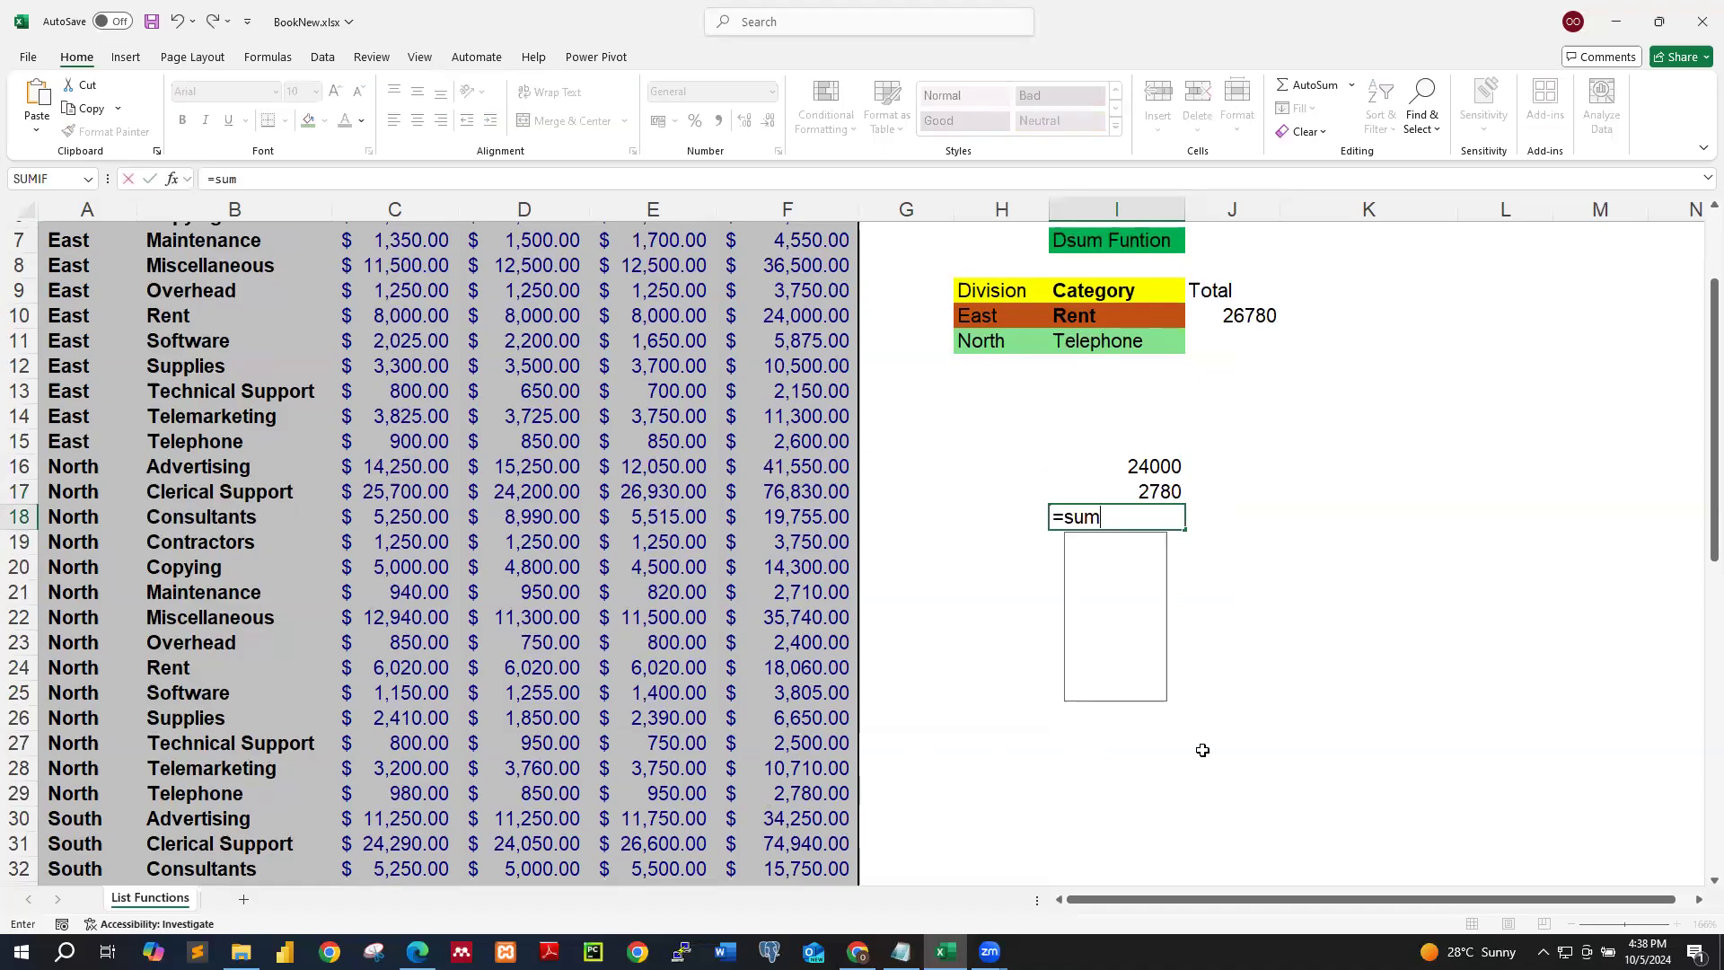
pyautogui.write('(')
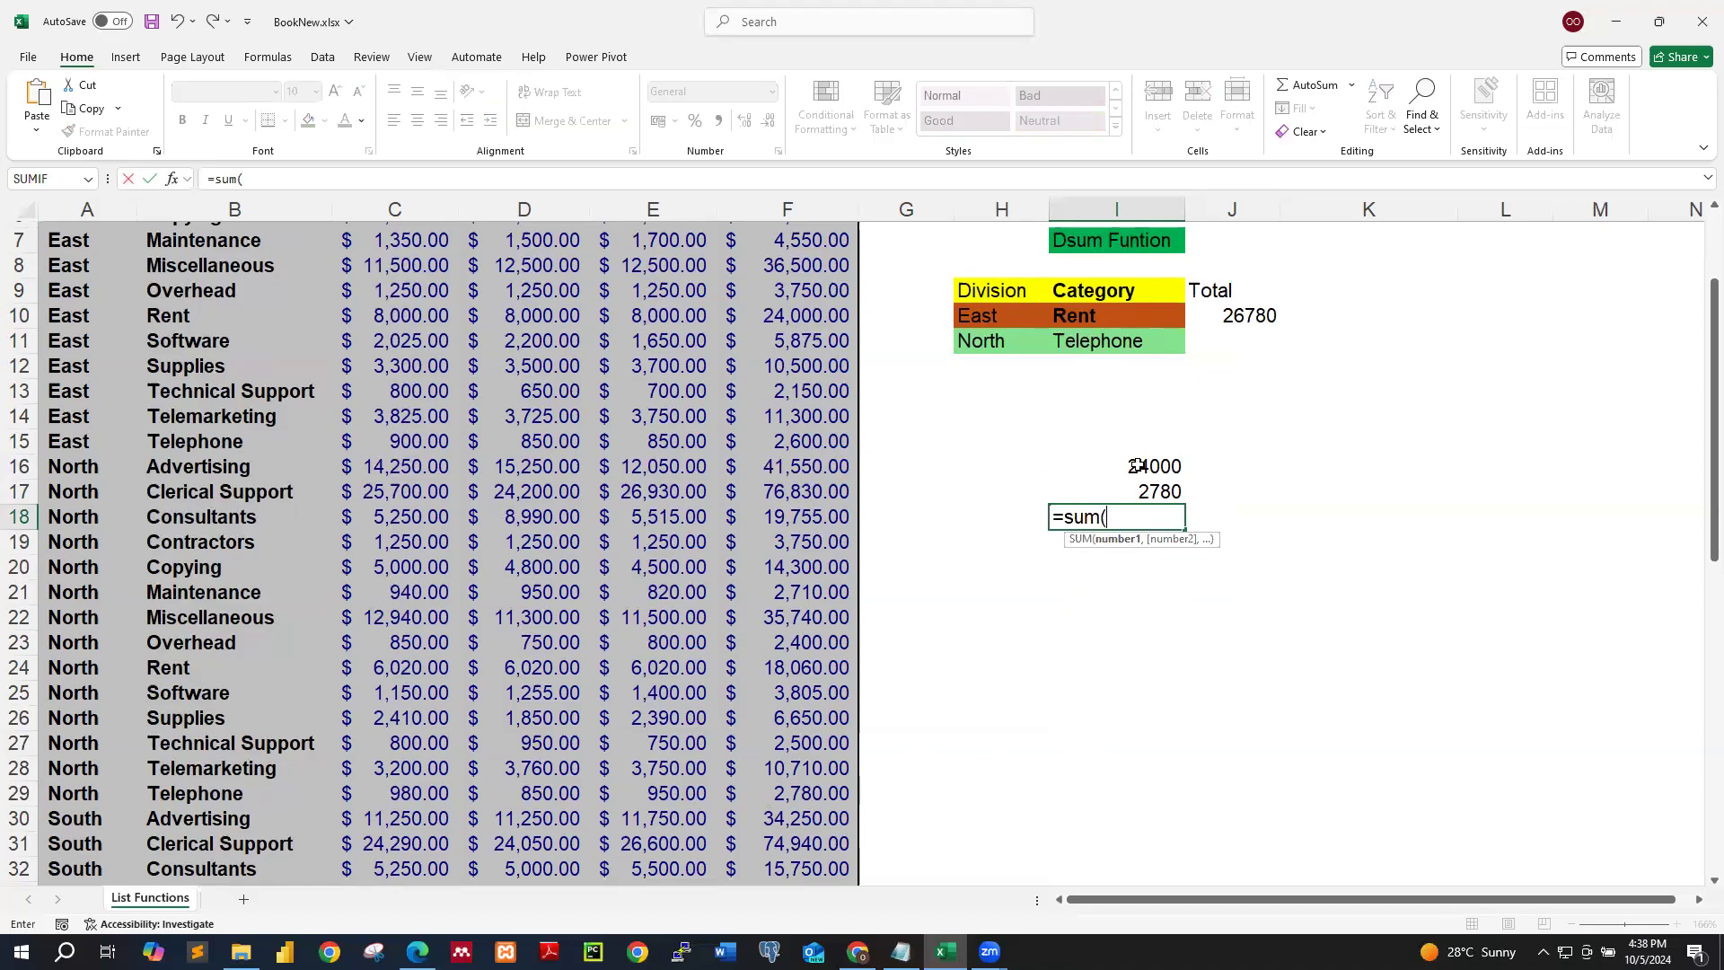
pyautogui.moveTo(1136, 465); pyautogui.dragTo(1140, 487)
pyautogui.press('Return')
pyautogui.click(1328, 696)
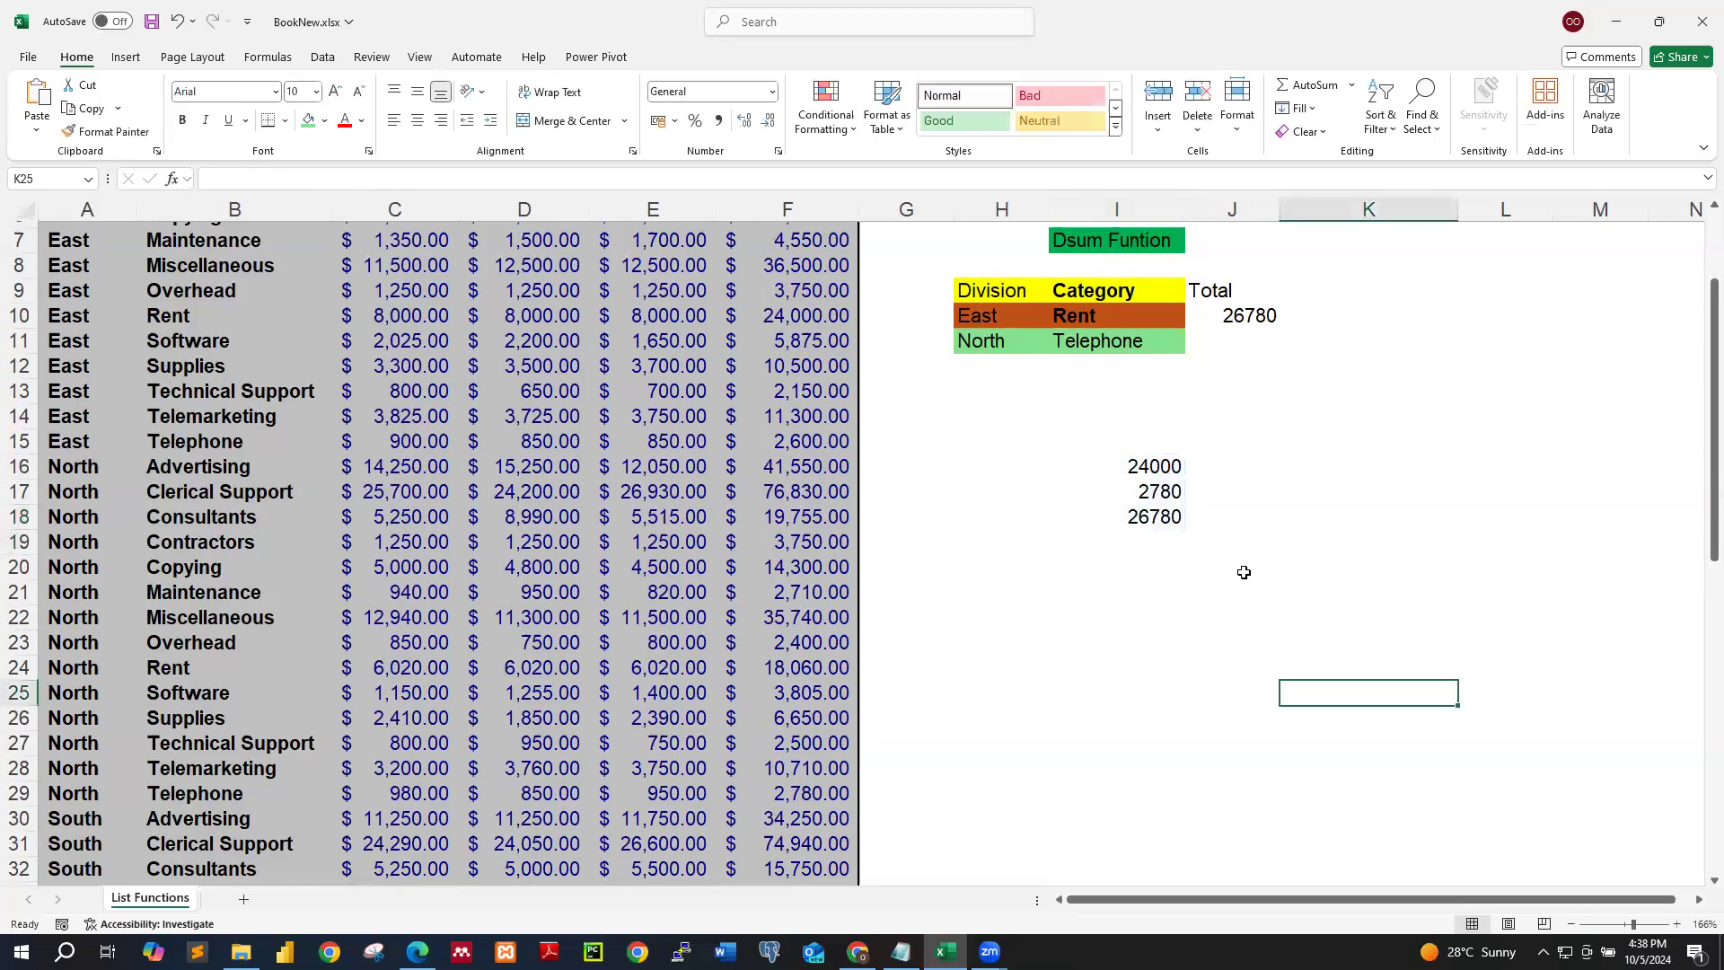
pyautogui.click(1158, 526)
pyautogui.click(1257, 317)
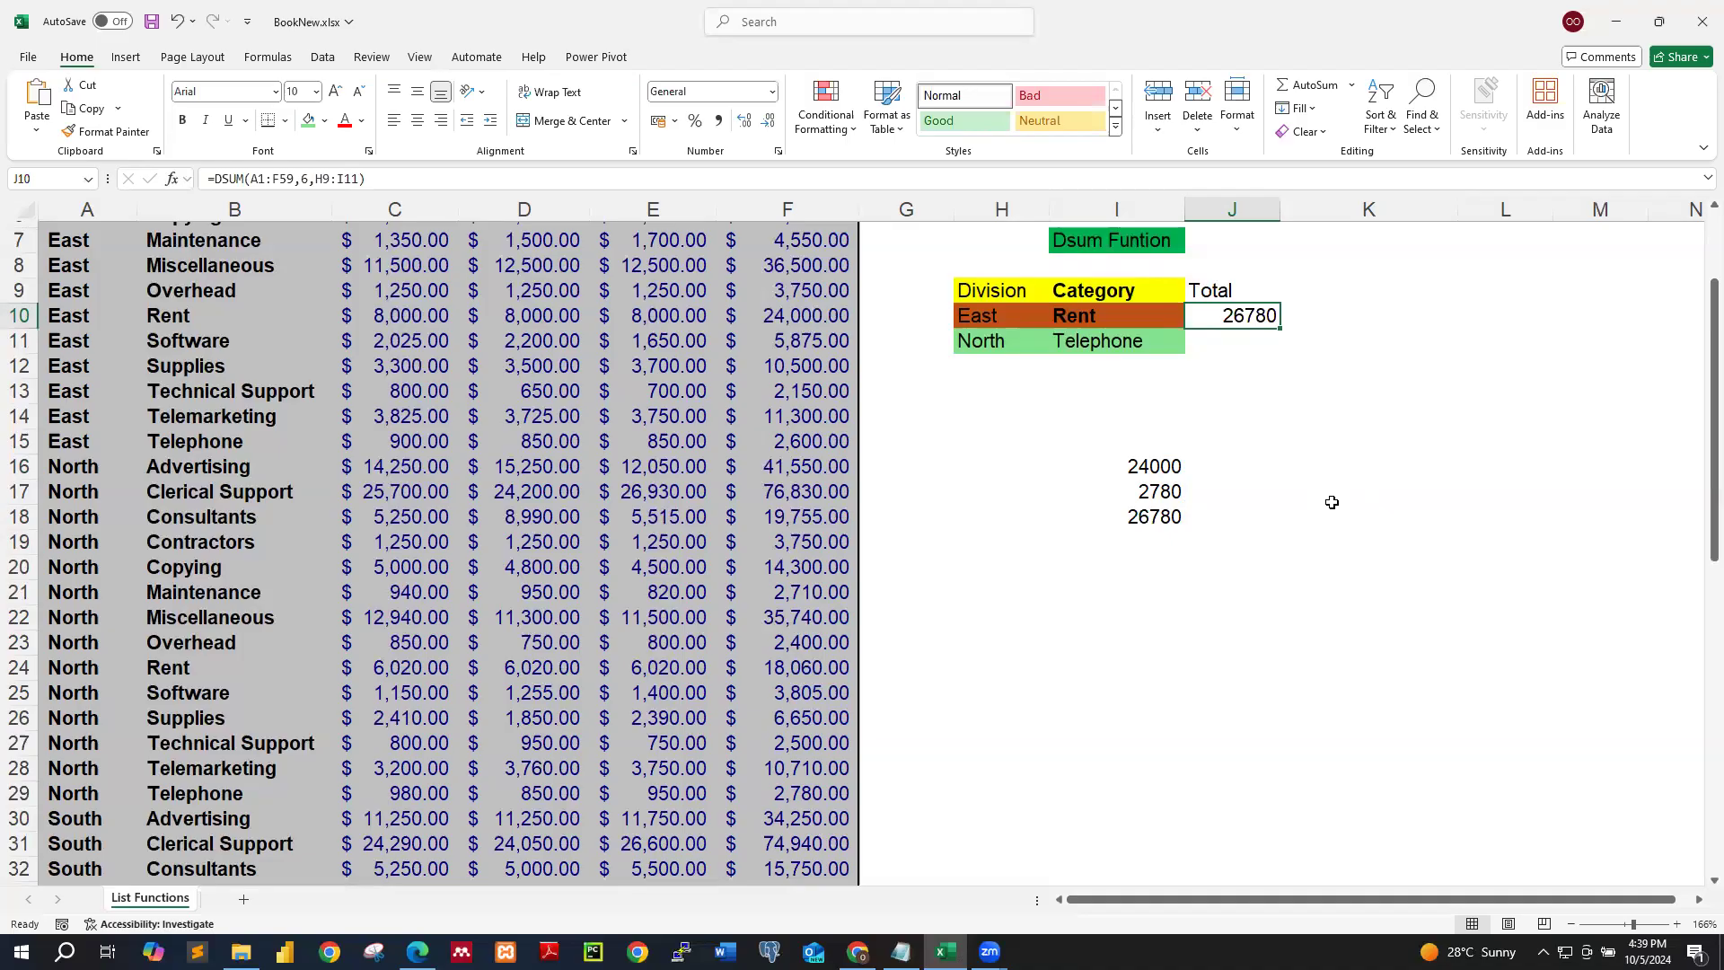
# Step: Change the heading in cell I7 to Dsum with "AND" Funtion
pyautogui.scroll(2, 1134, 353)
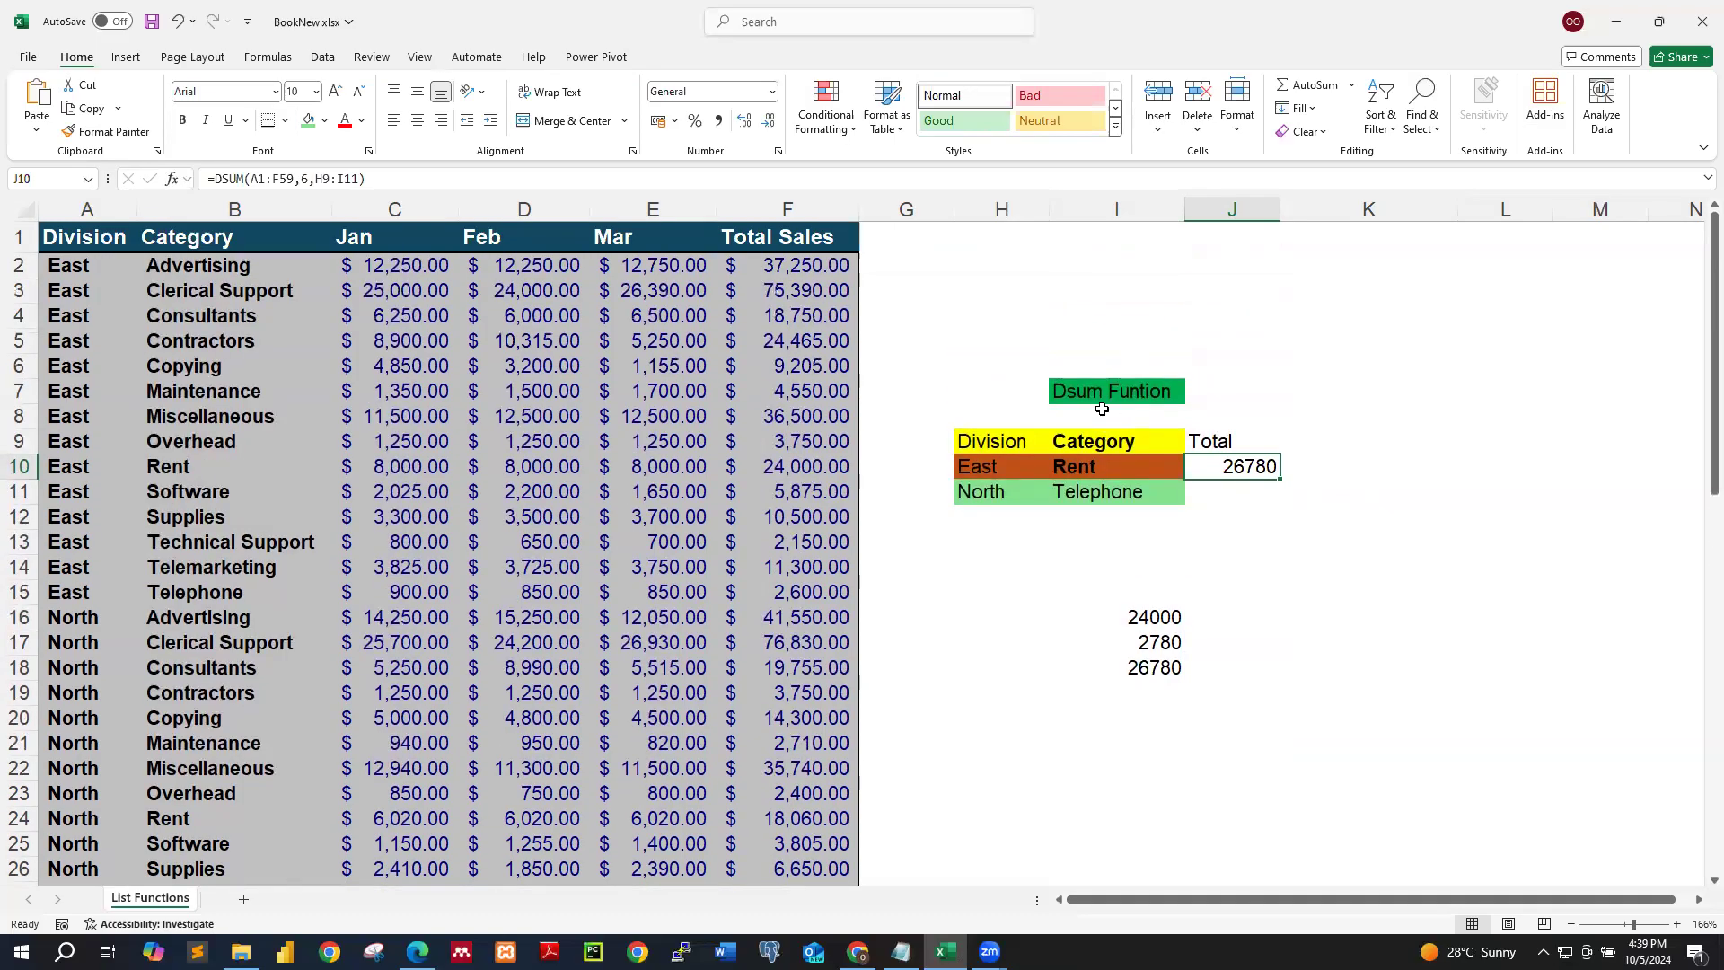
pyautogui.doubleClick(1110, 388)
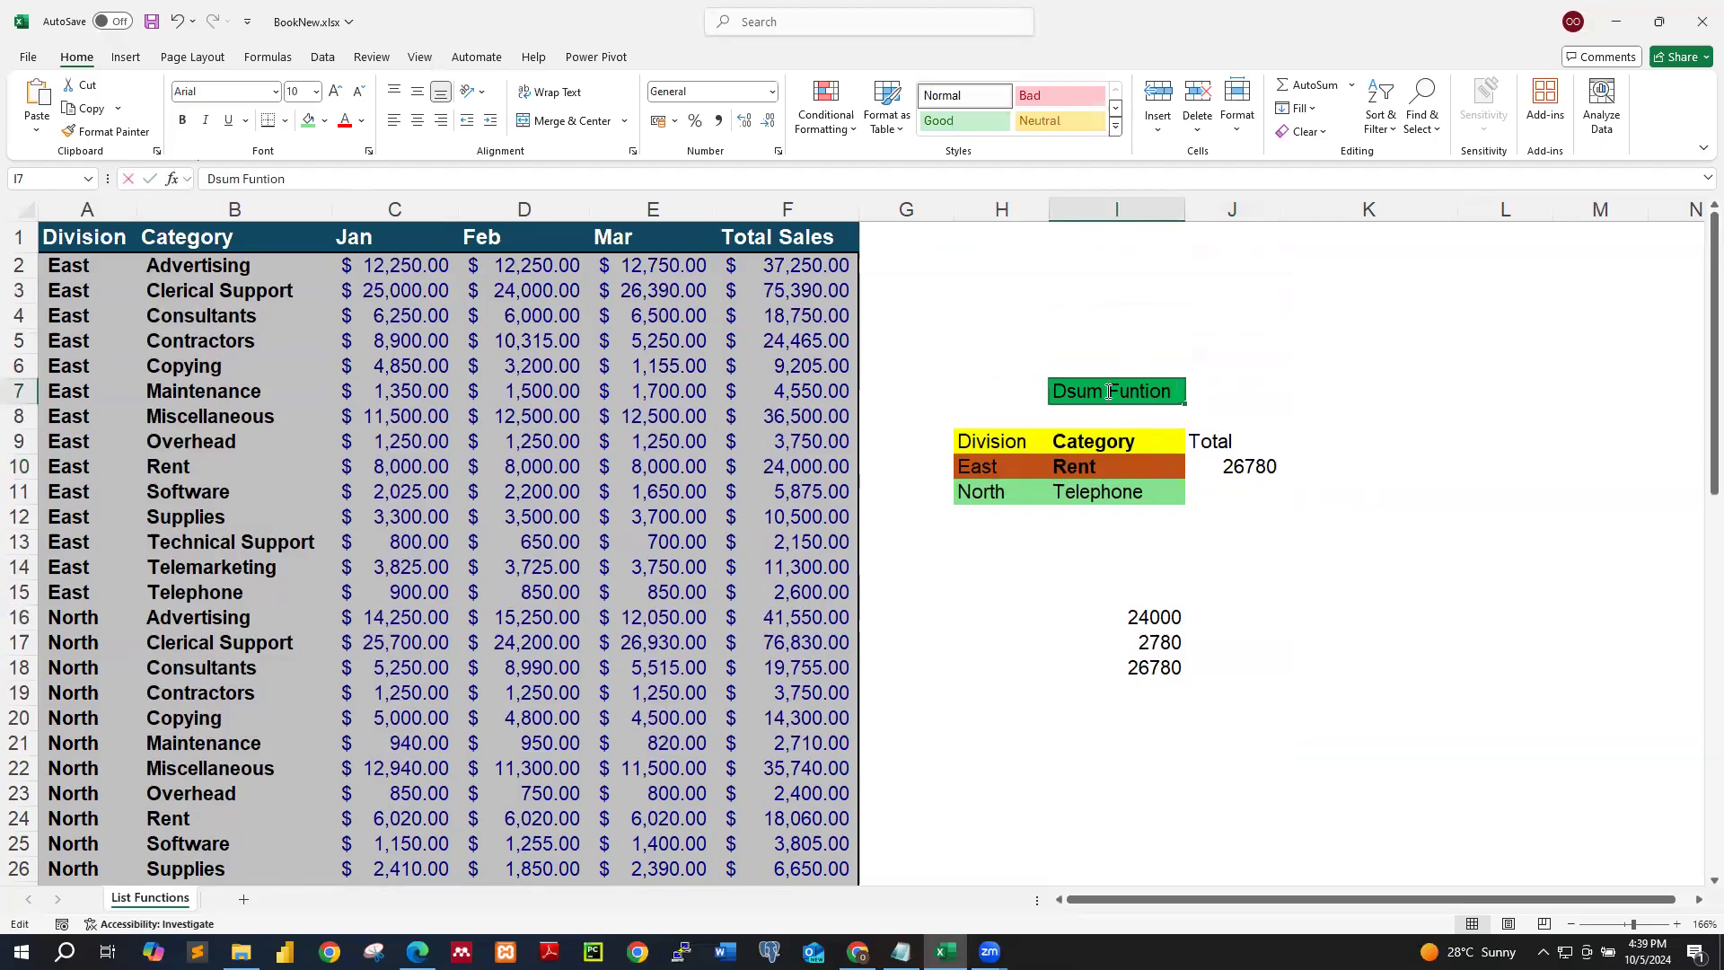
pyautogui.write('with ')
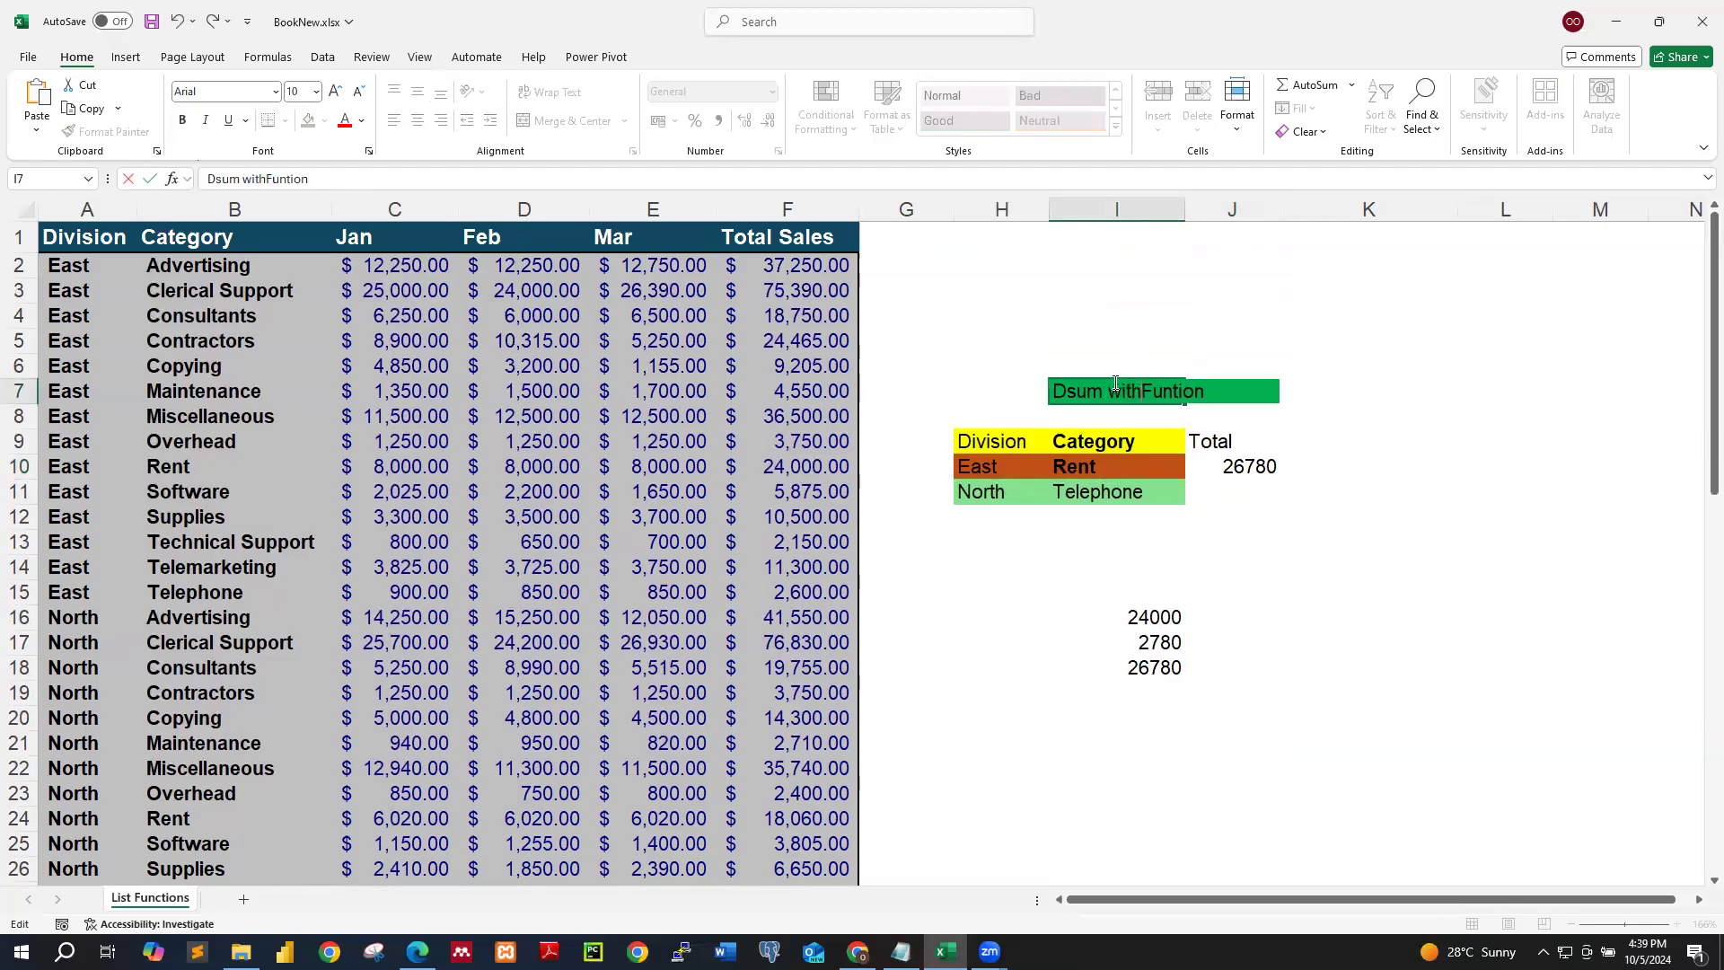
pyautogui.write('"AND')
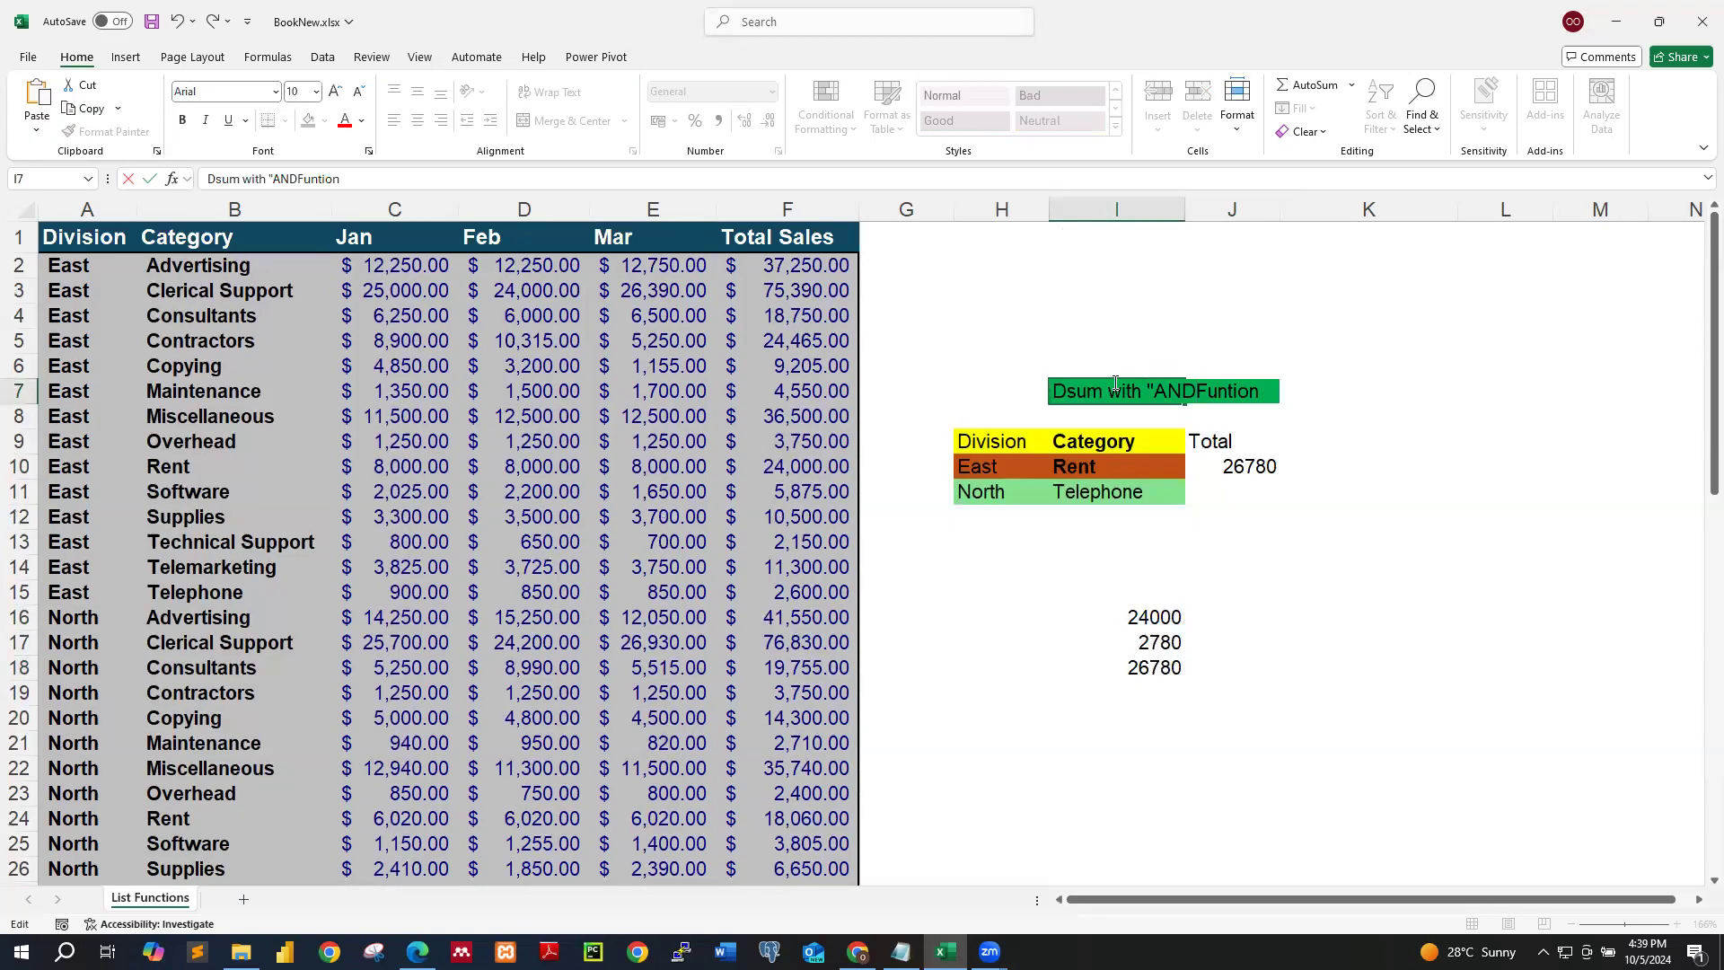
pyautogui.write('"')
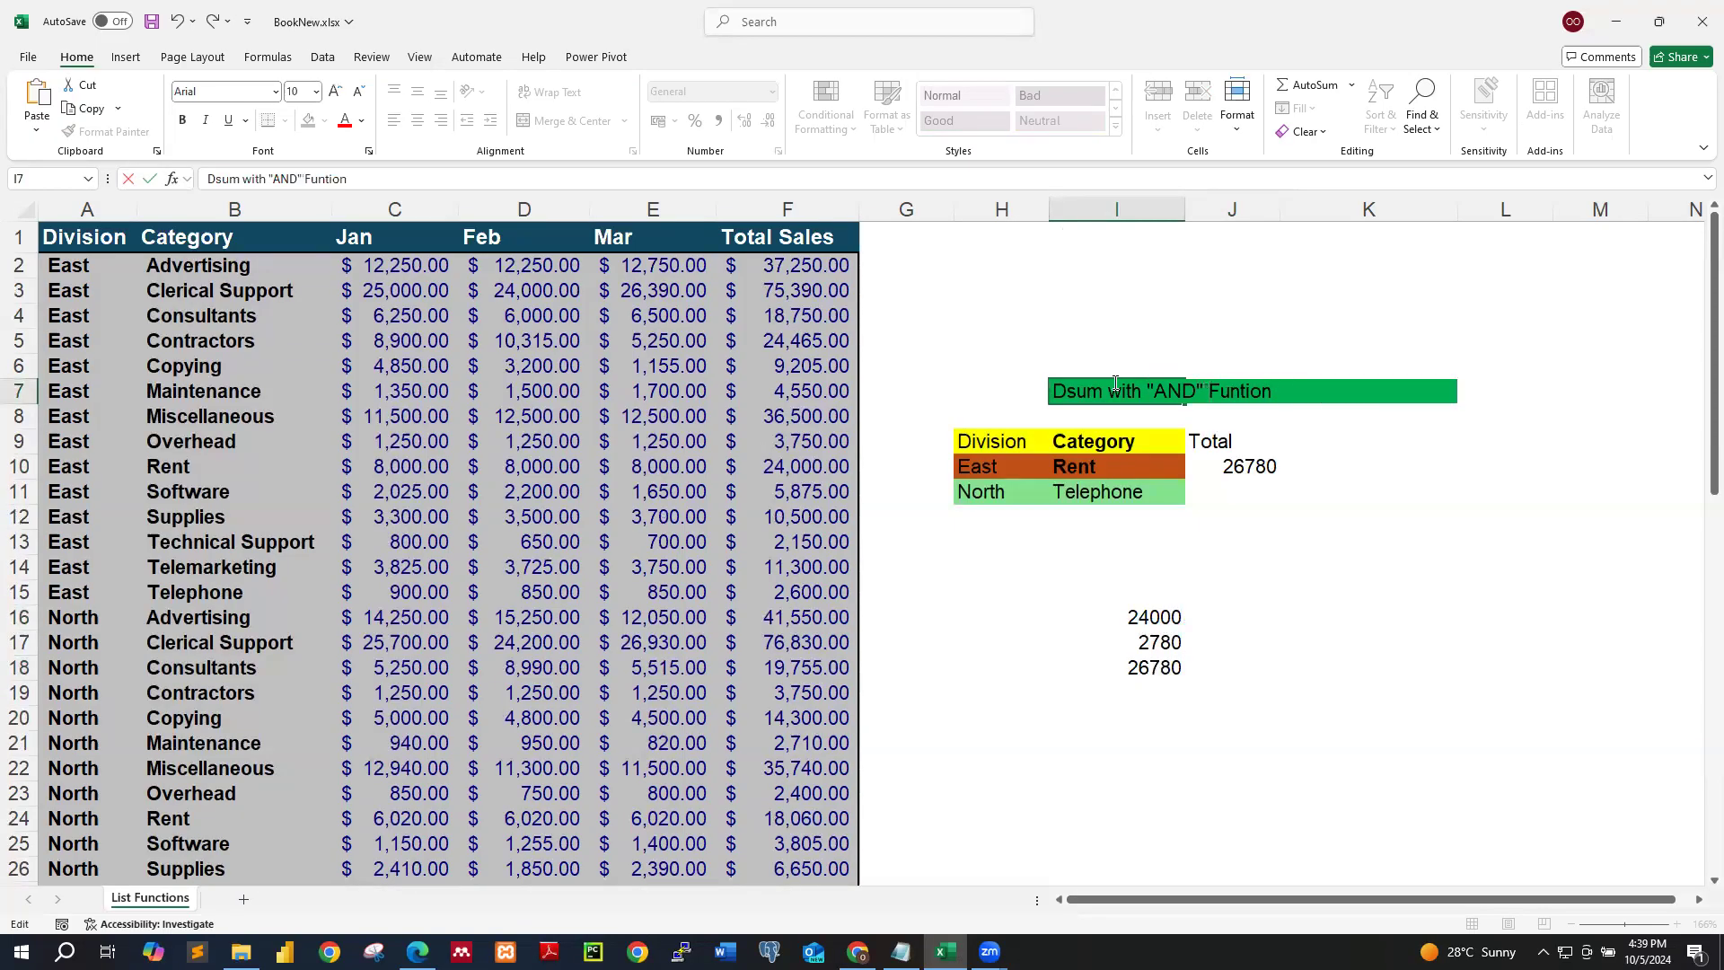
pyautogui.click(1482, 662)
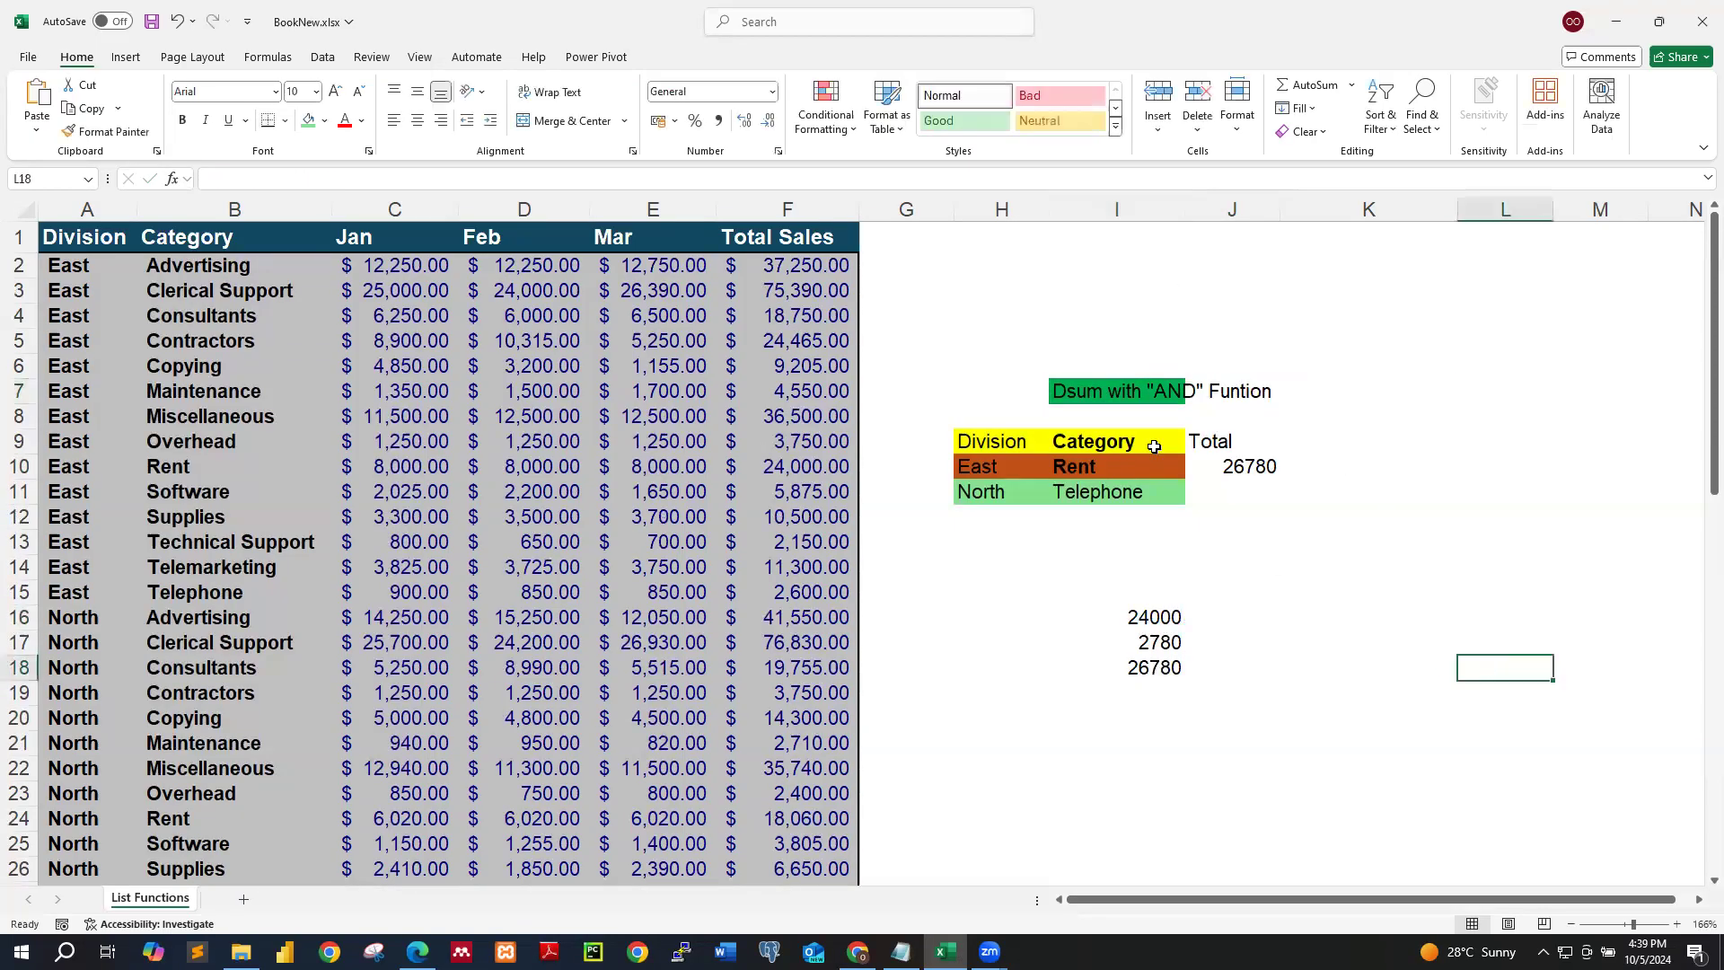
# Step: Fill the heading cells I7:J7 with the standard green color
pyautogui.moveTo(1158, 395); pyautogui.dragTo(1221, 395)
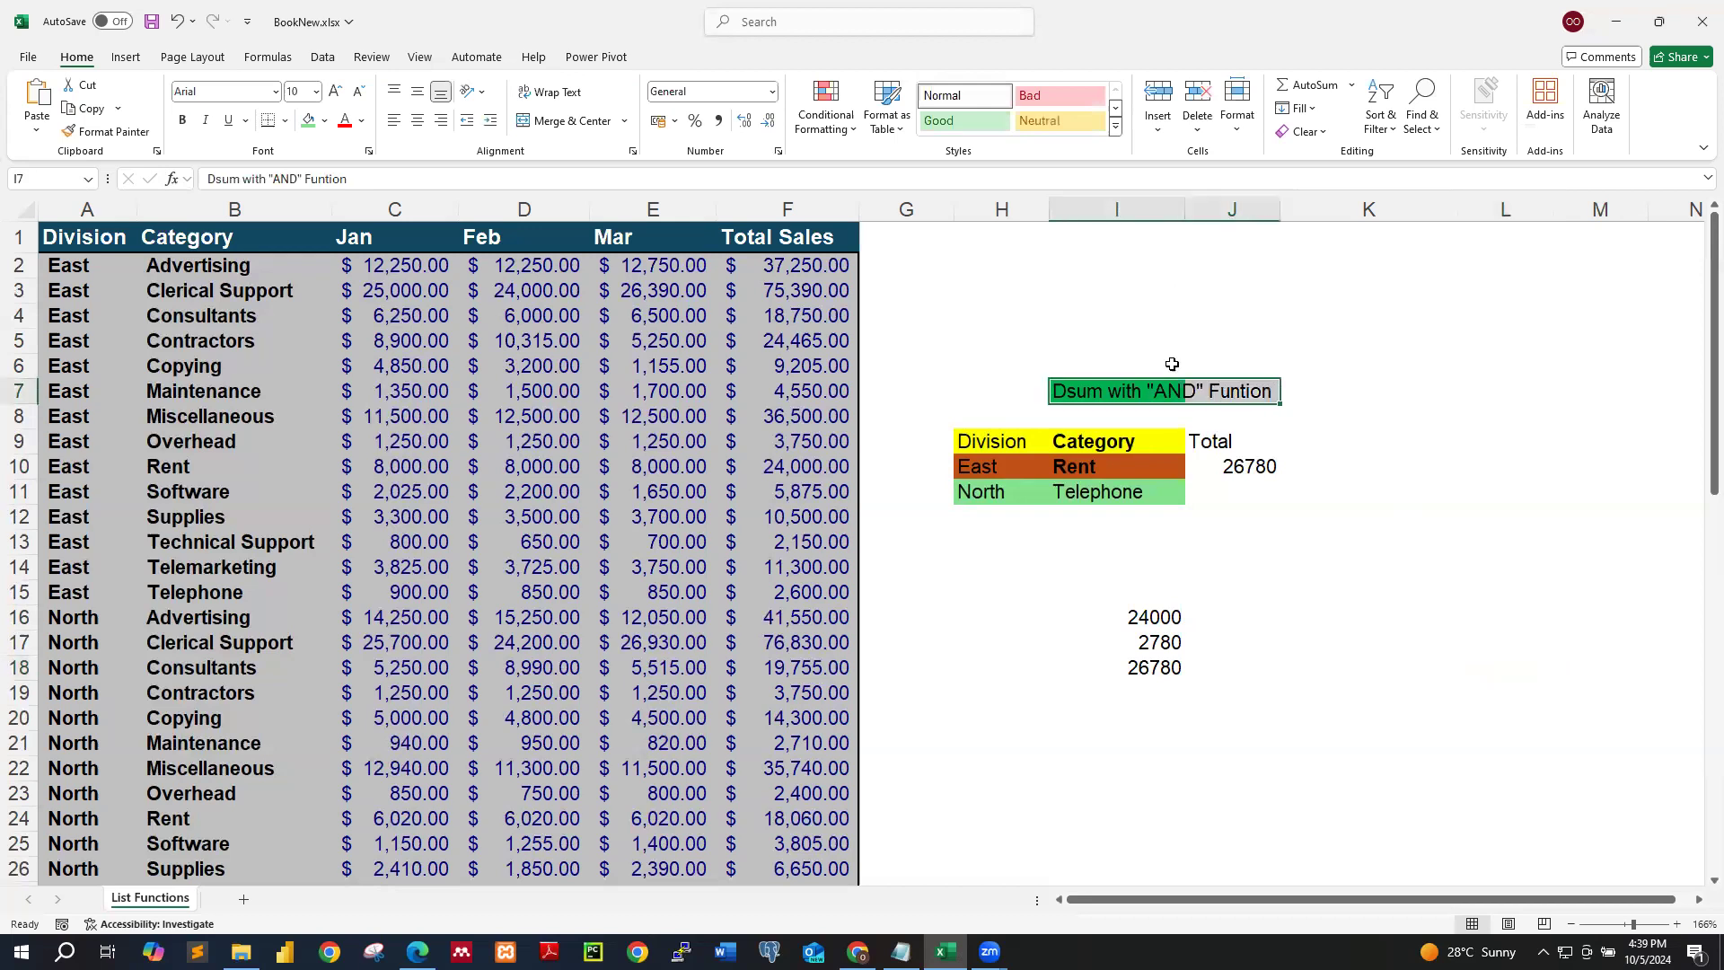
pyautogui.click(324, 121)
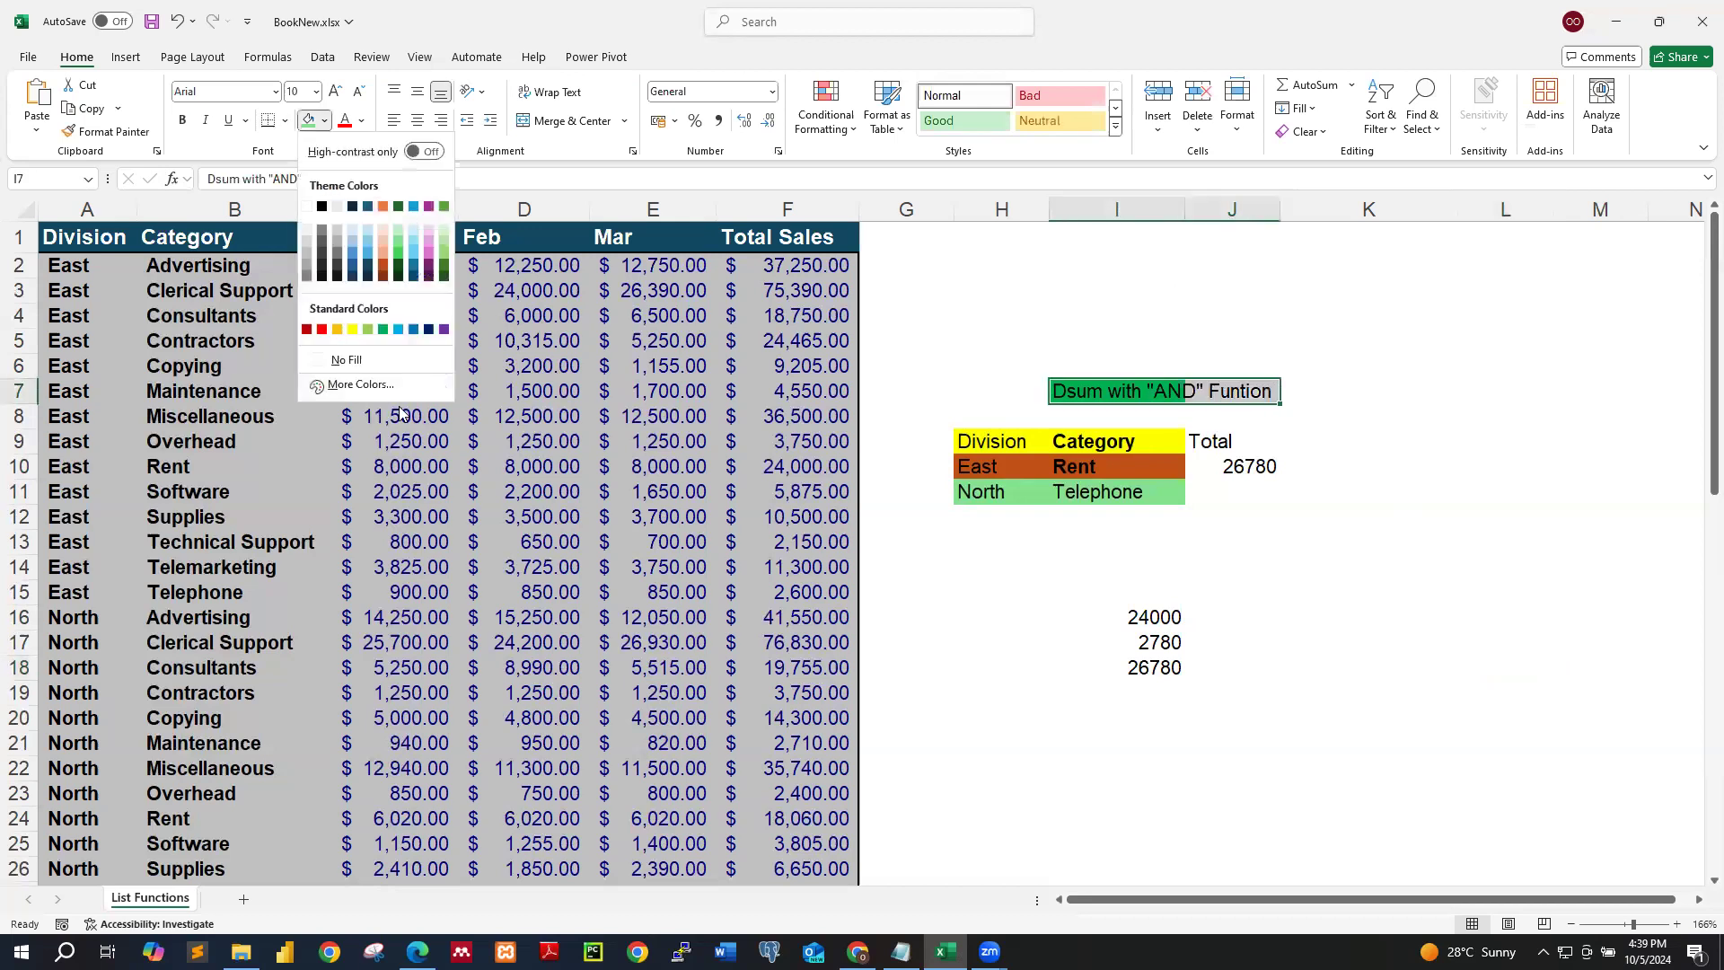
pyautogui.click(382, 330)
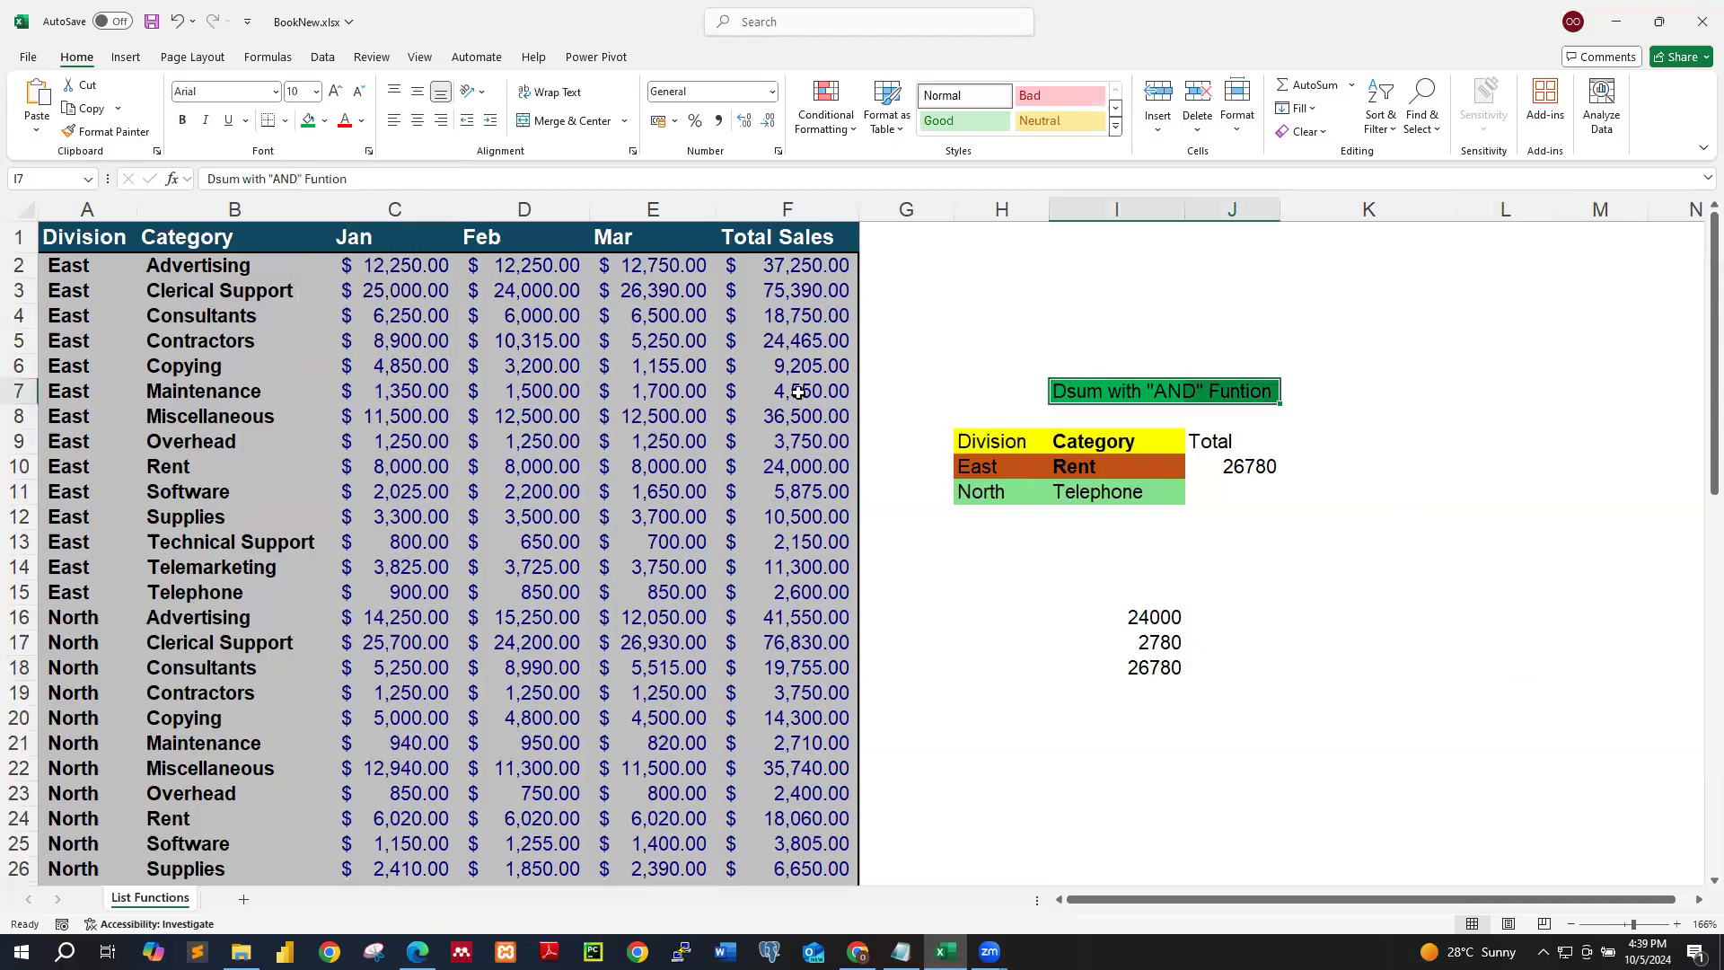
pyautogui.click(1303, 555)
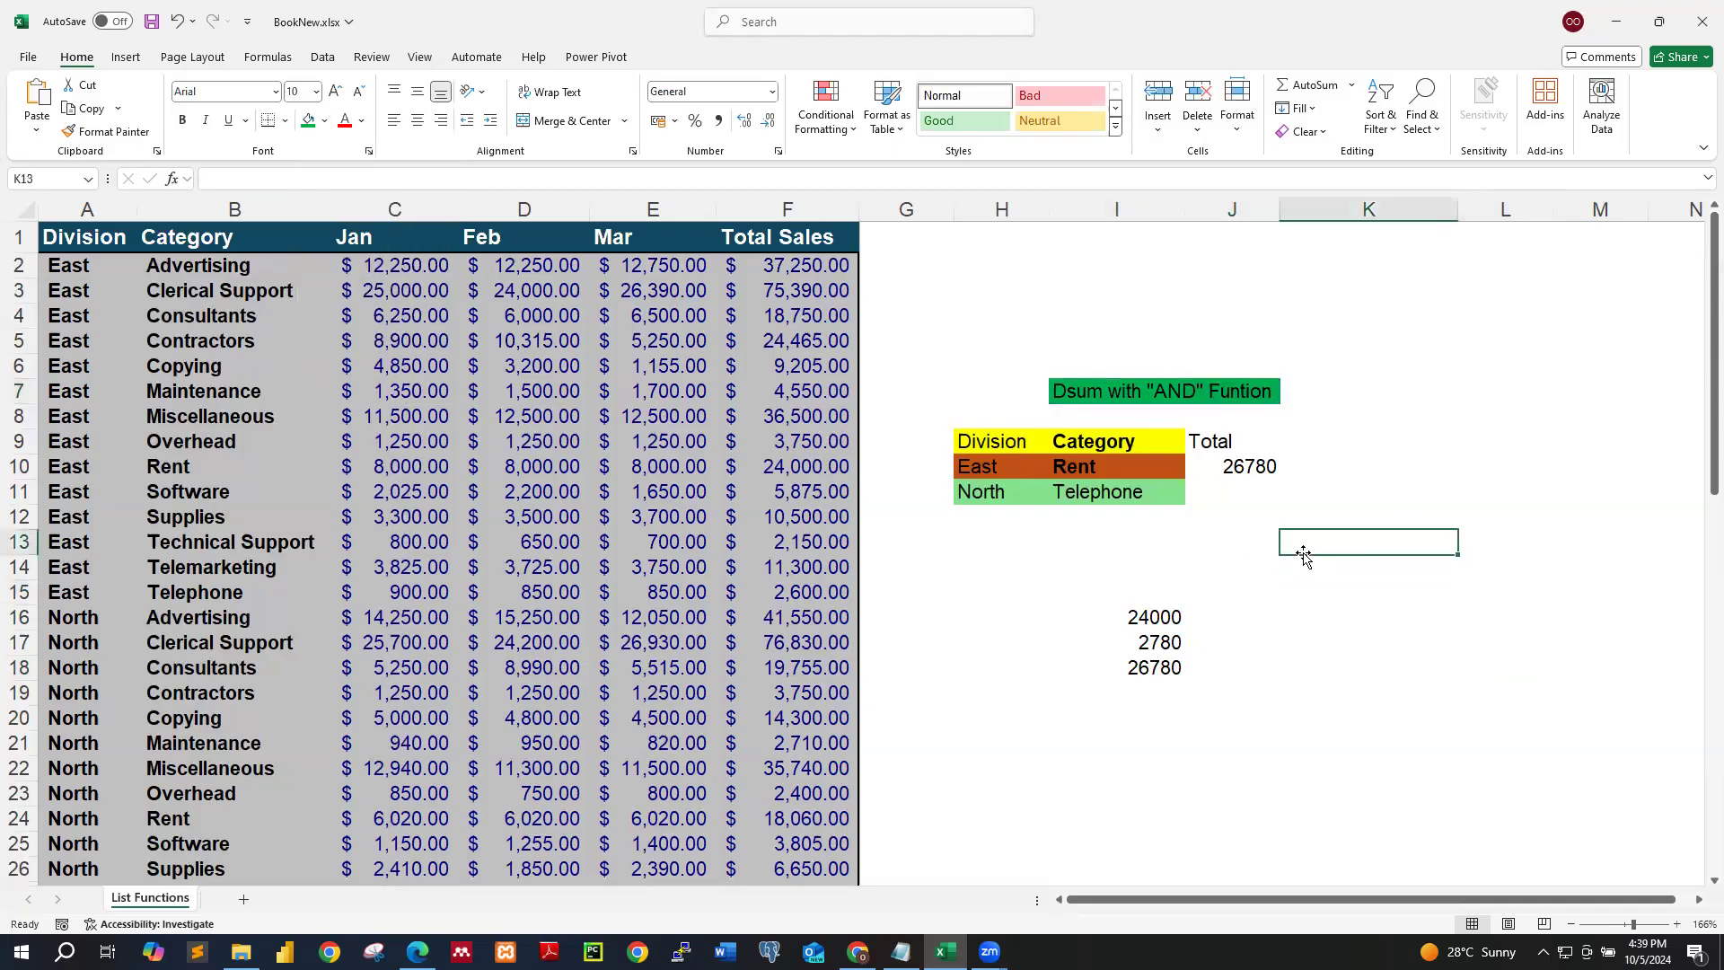
pyautogui.click(1105, 545)
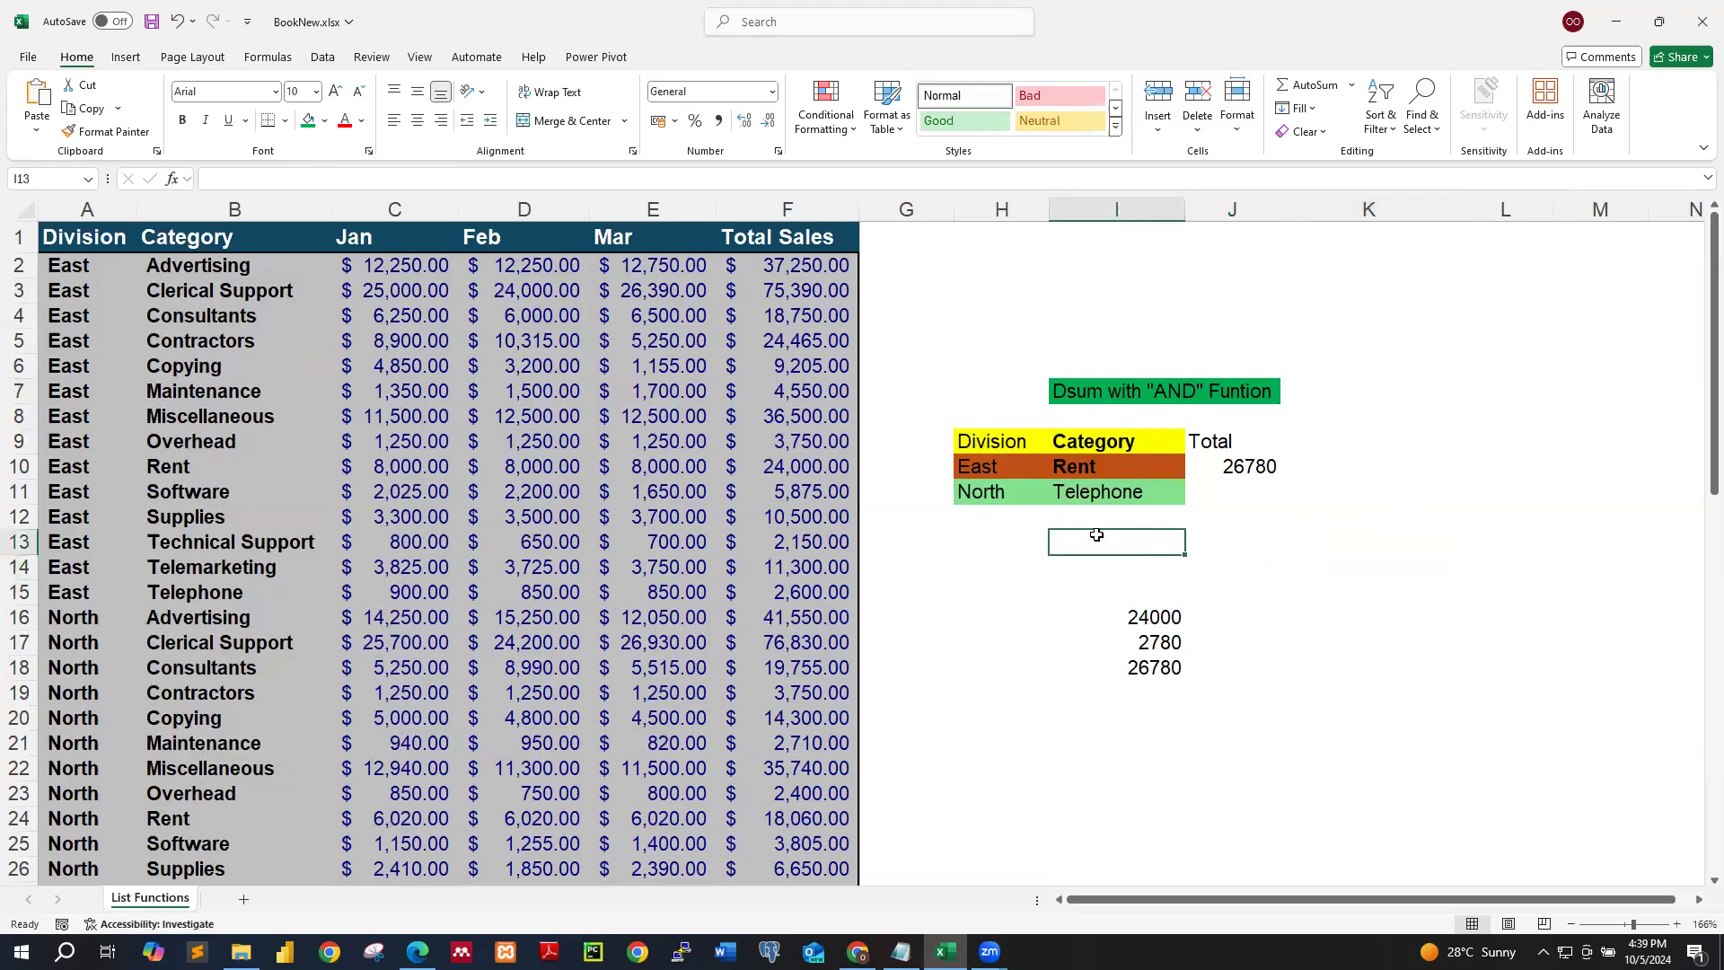
pyautogui.click(1073, 637)
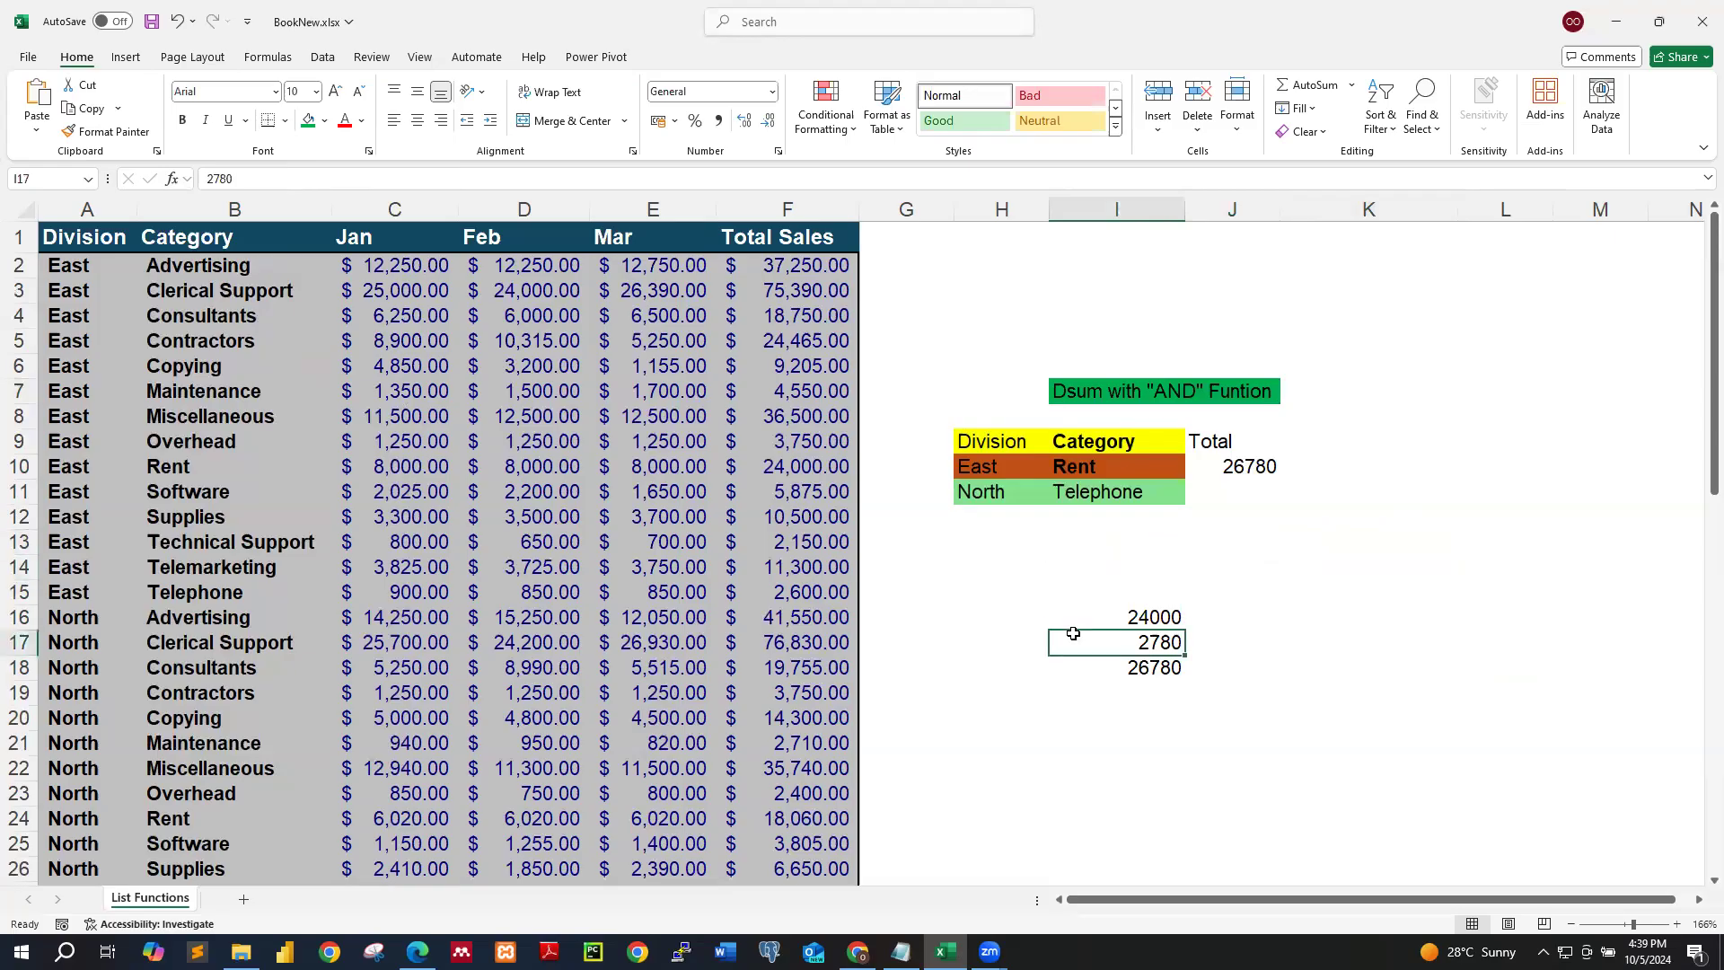
pyautogui.click(1373, 667)
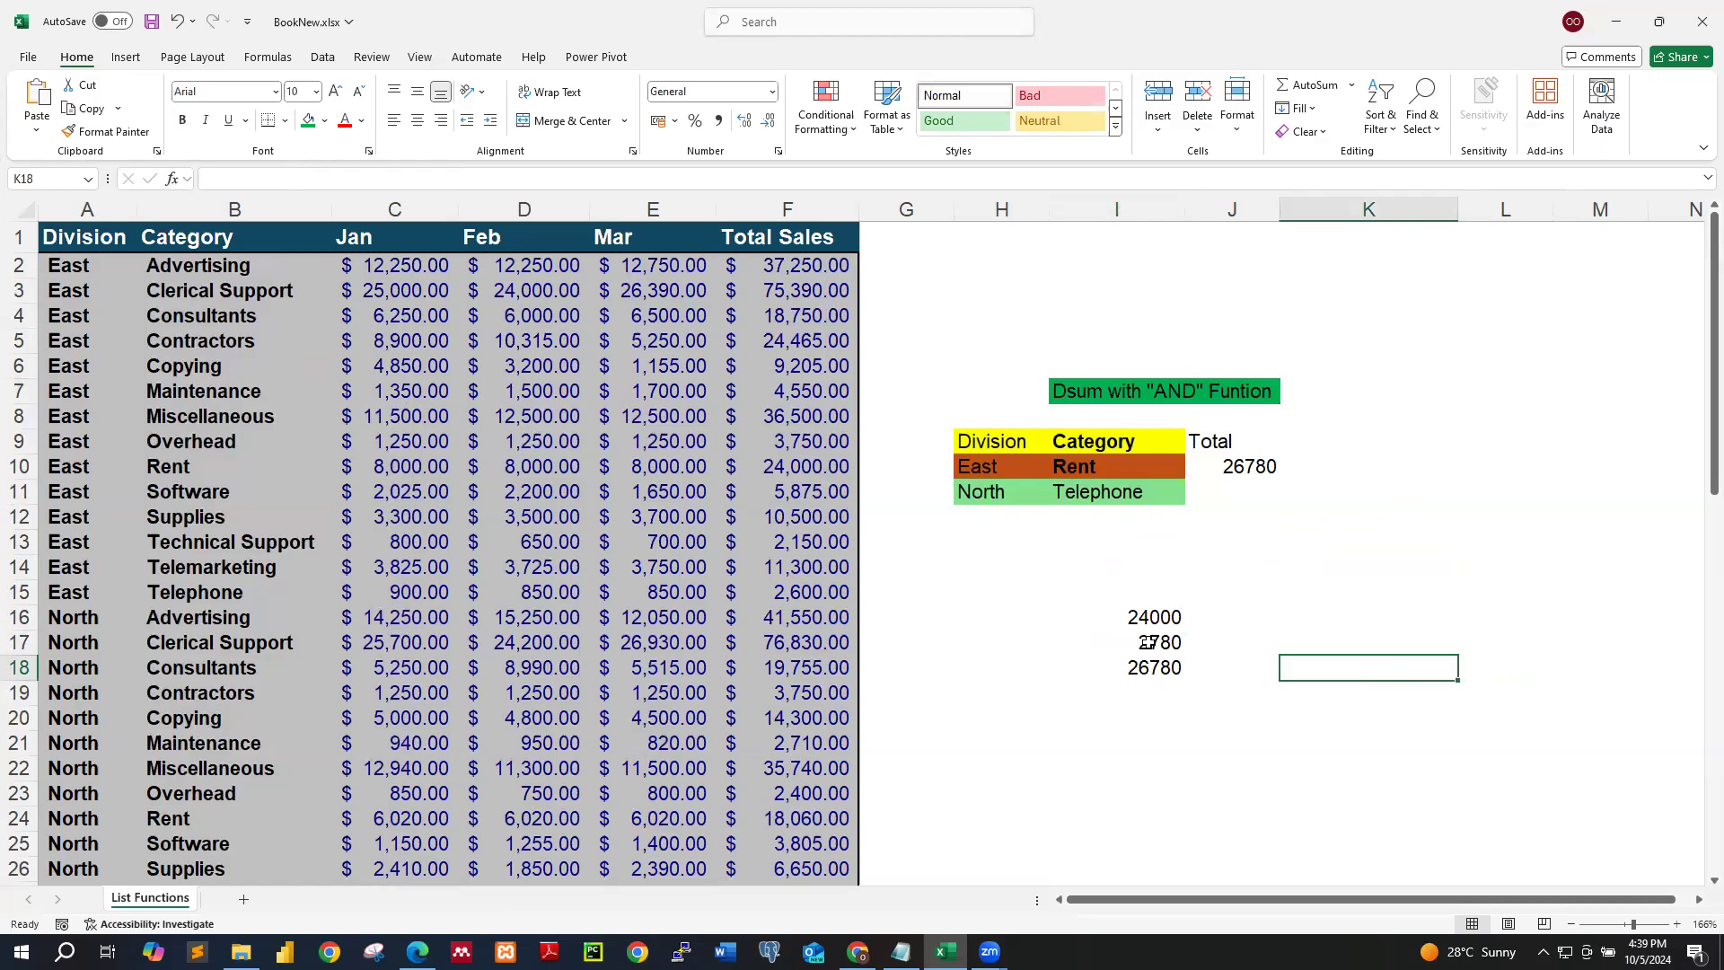
pyautogui.click(1166, 557)
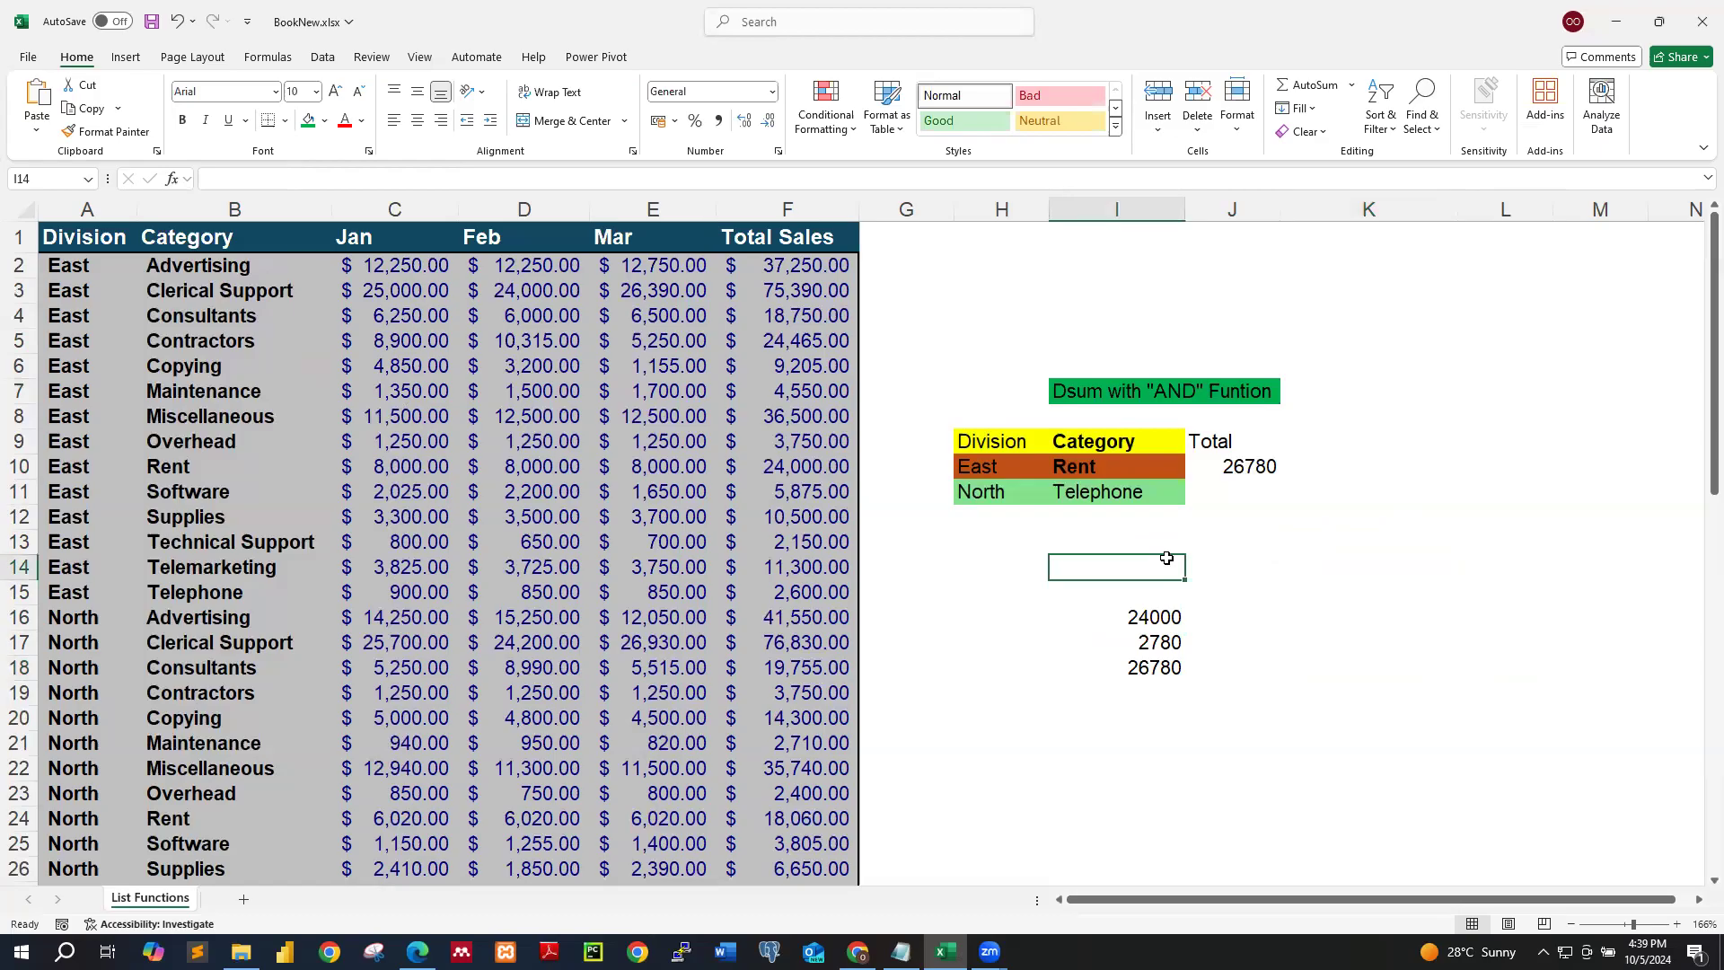